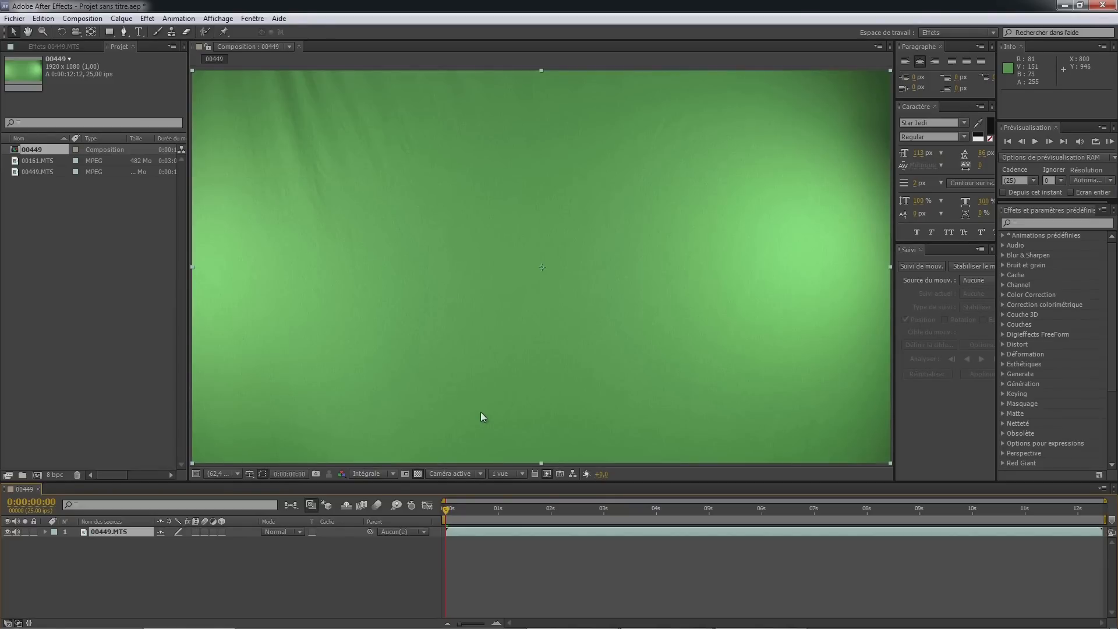
# - Trim the 00449.MTS layer so it runs from 0:00:06:12 to 0:00:09:24
pyautogui.moveTo(457, 508); pyautogui.dragTo(787, 509)
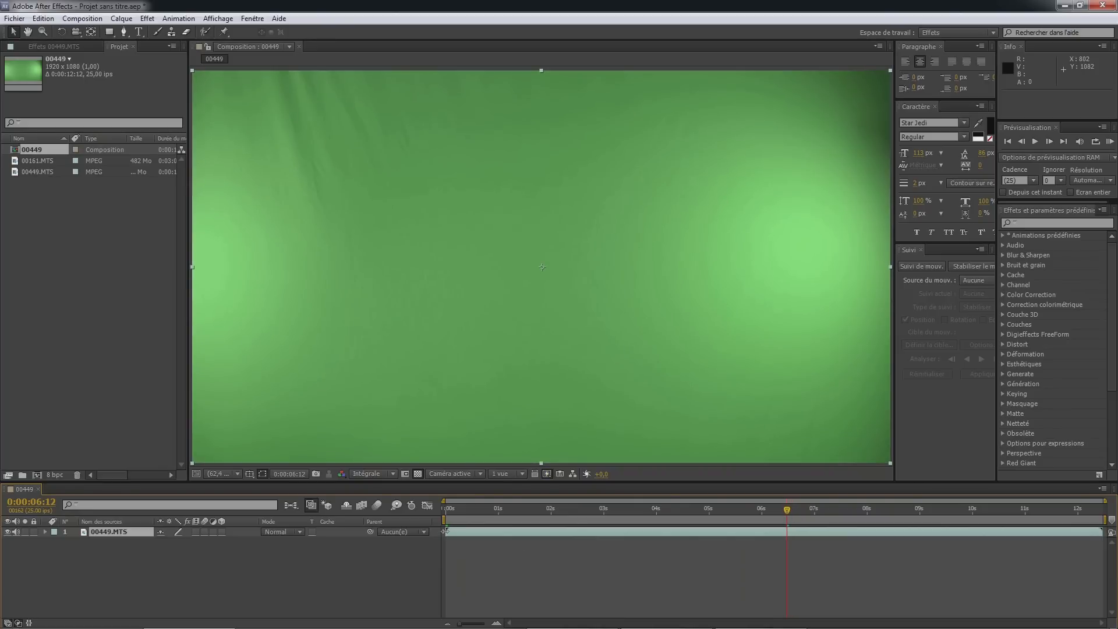
pyautogui.moveTo(446, 533); pyautogui.dragTo(787, 540)
pyautogui.moveTo(903, 515); pyautogui.dragTo(971, 509)
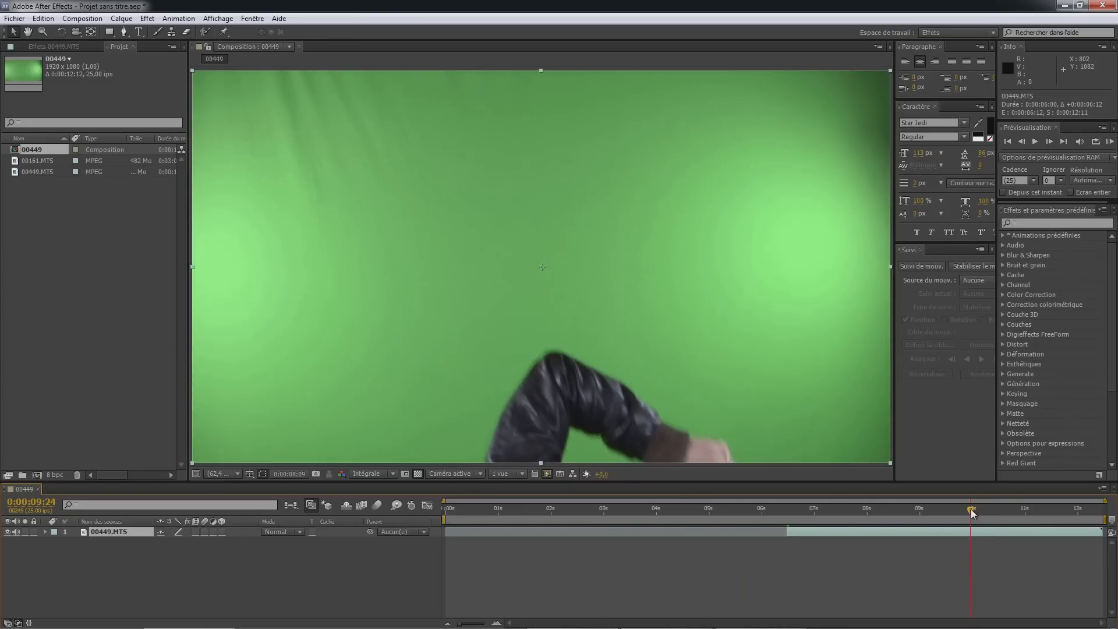
pyautogui.moveTo(1102, 532); pyautogui.dragTo(972, 524)
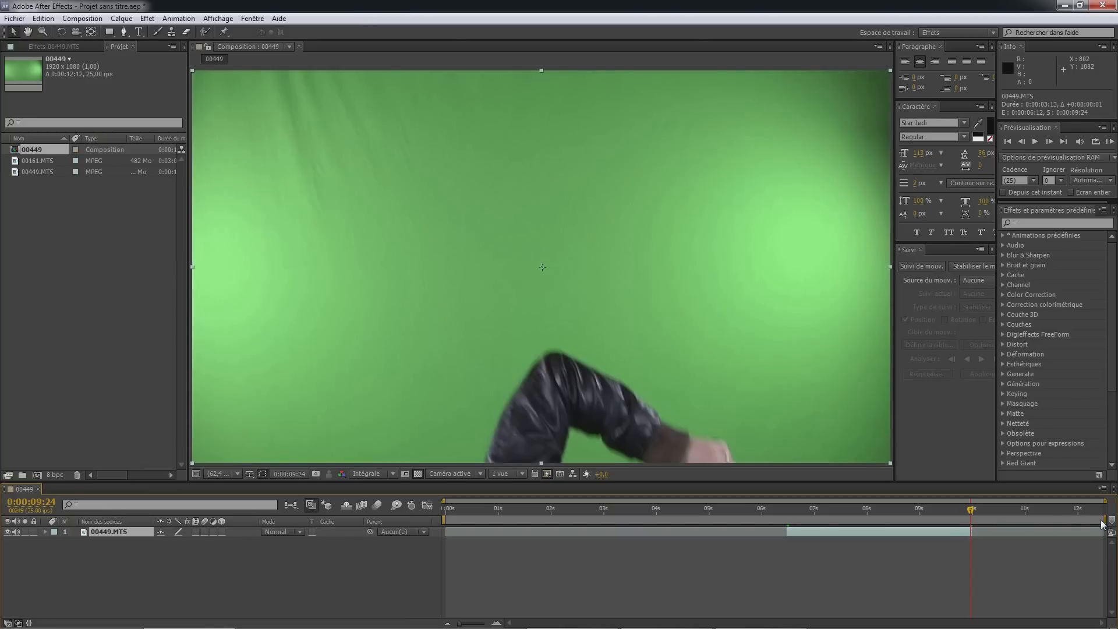
# - Set the work area to match the trimmed layer and trim the composition to the work area
pyautogui.moveTo(1103, 520); pyautogui.dragTo(974, 510)
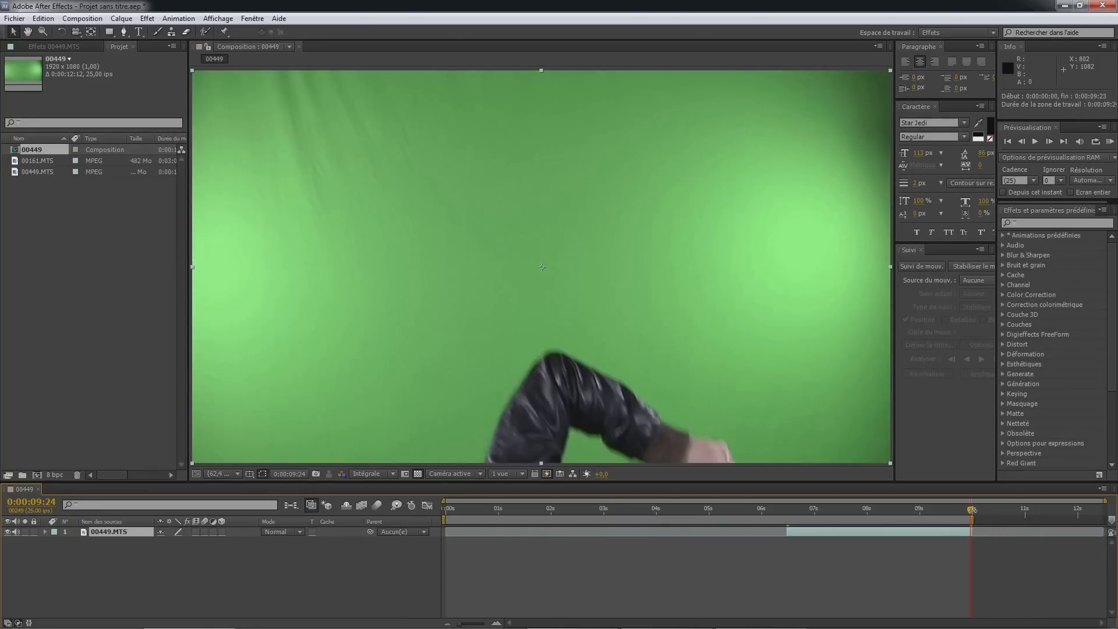
pyautogui.moveTo(444, 519); pyautogui.dragTo(785, 504)
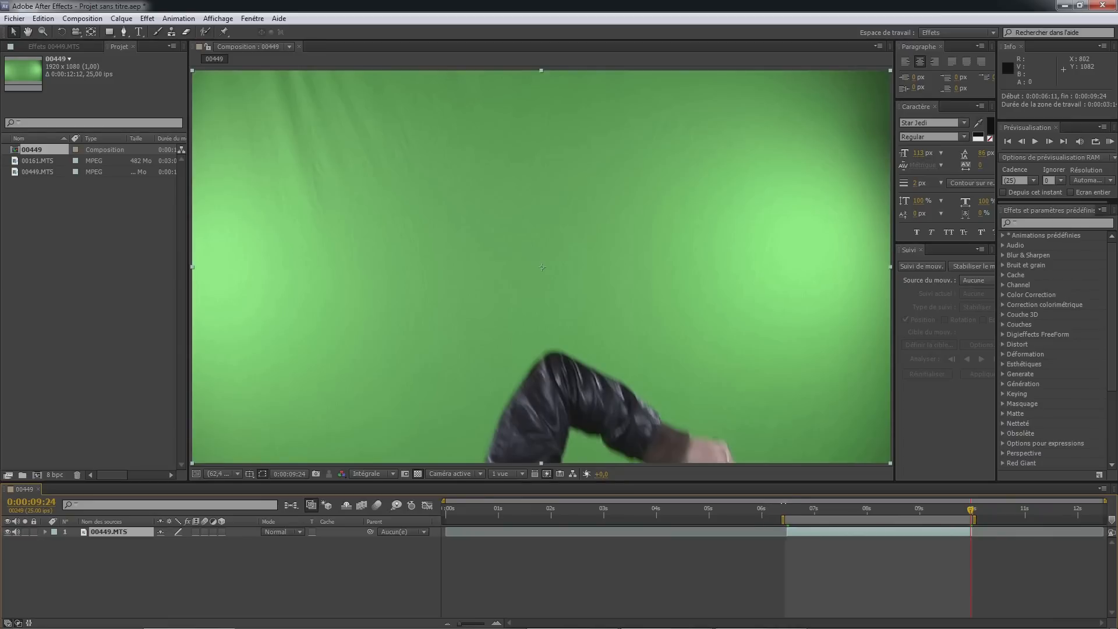
pyautogui.rightClick(798, 518)
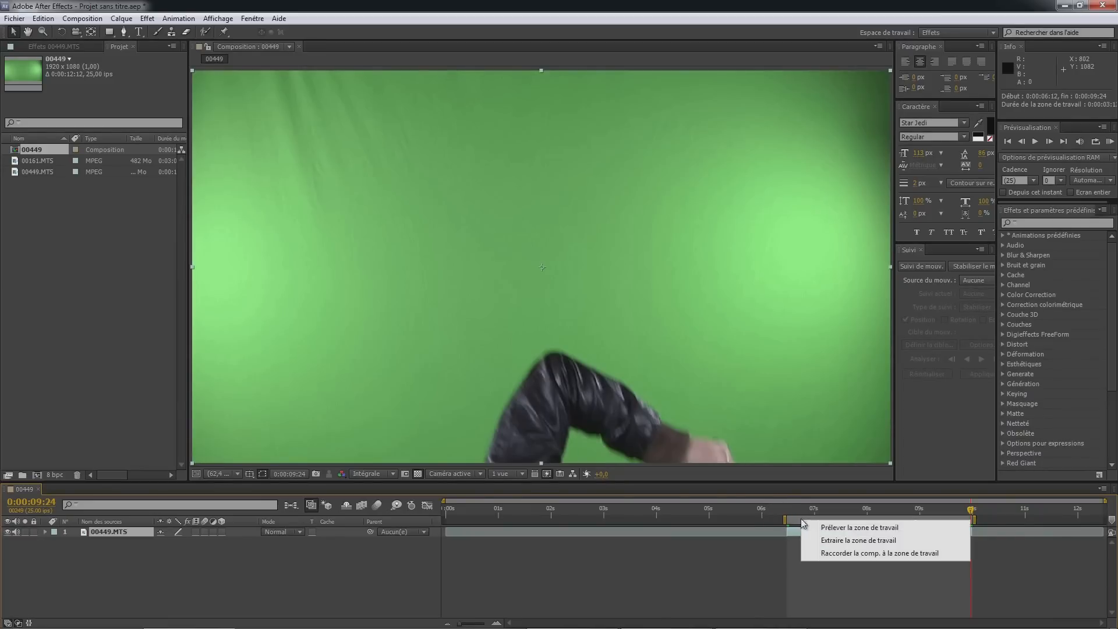
pyautogui.click(826, 553)
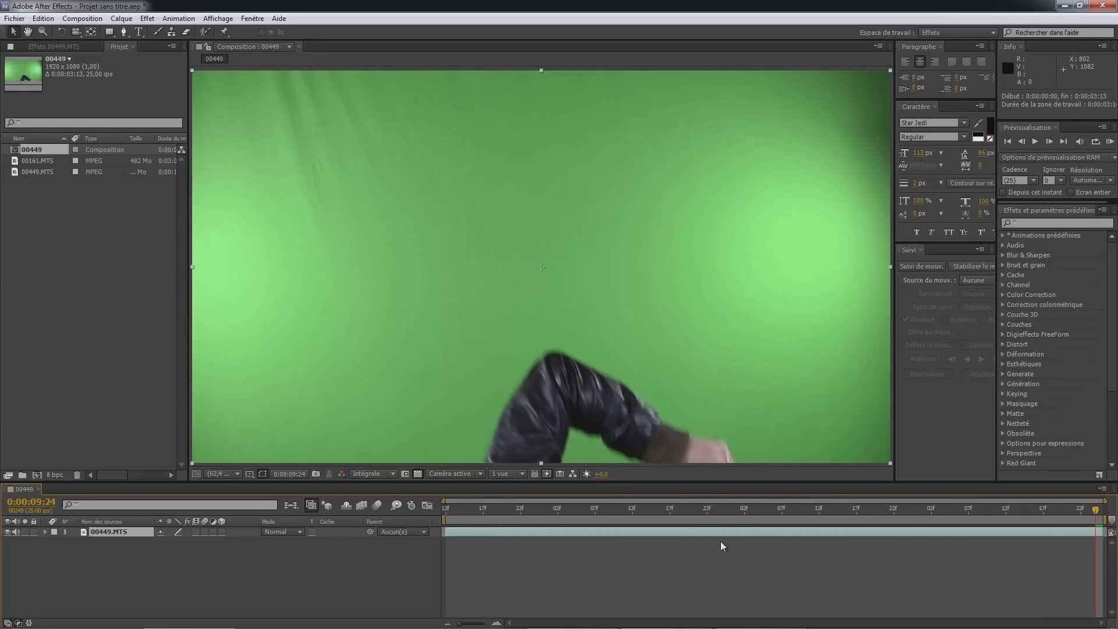
# - At 0:00:09:08, draw a closed Pen mask loosely around the man and his gun on the 00449.MTS layer
pyautogui.moveTo(730, 508); pyautogui.dragTo(406, 515)
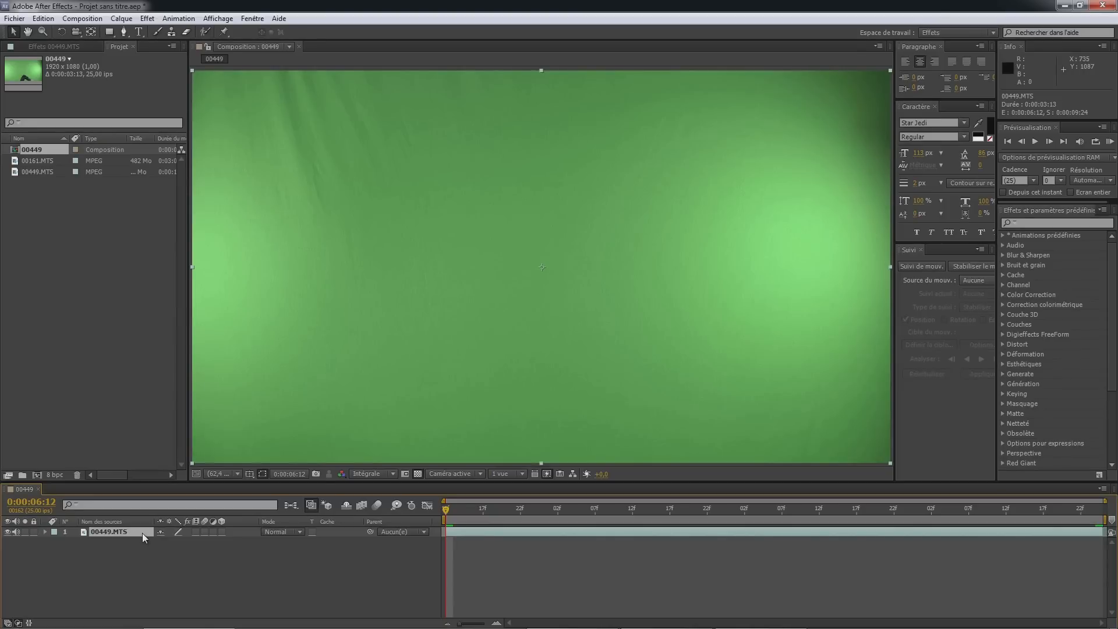
pyautogui.click(124, 33)
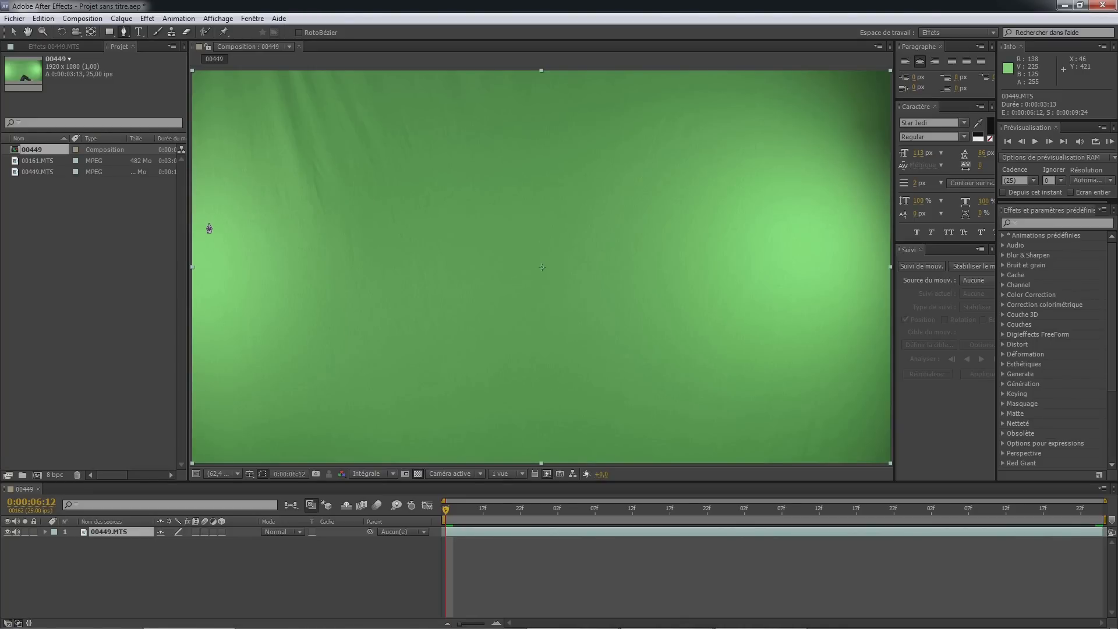
pyautogui.moveTo(445, 511); pyautogui.dragTo(980, 531)
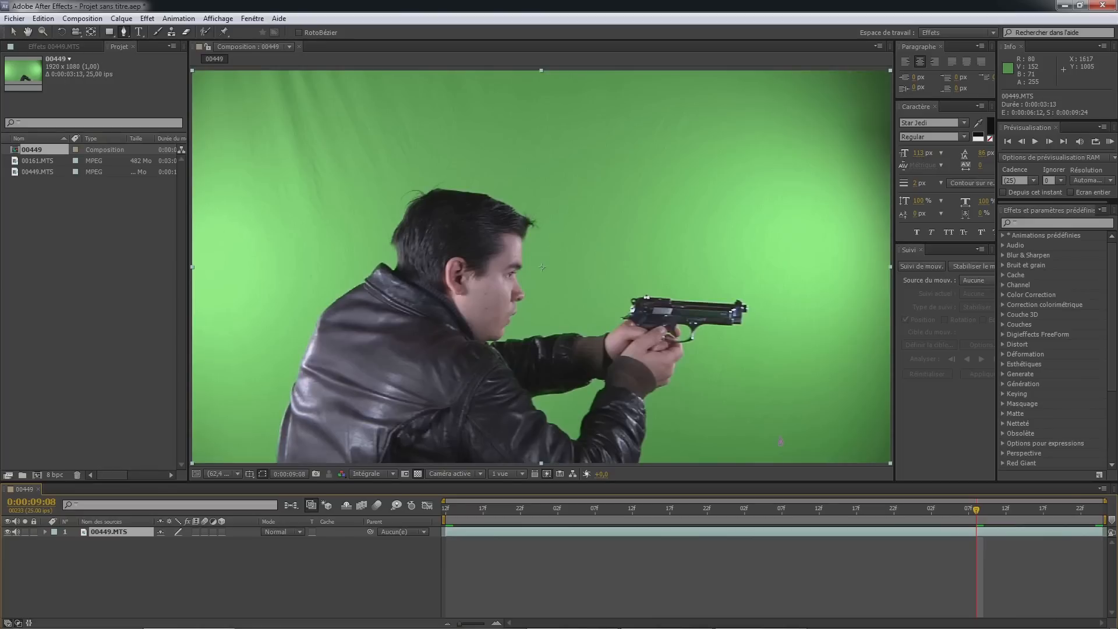
pyautogui.scroll(-1, 651, 431)
pyautogui.click(630, 432)
pyautogui.click(635, 405)
pyautogui.click(656, 360)
pyautogui.click(707, 325)
pyautogui.click(719, 287)
pyautogui.click(673, 275)
pyautogui.click(558, 277)
pyautogui.click(545, 227)
pyautogui.click(544, 222)
pyautogui.click(502, 185)
pyautogui.click(410, 187)
pyautogui.click(368, 257)
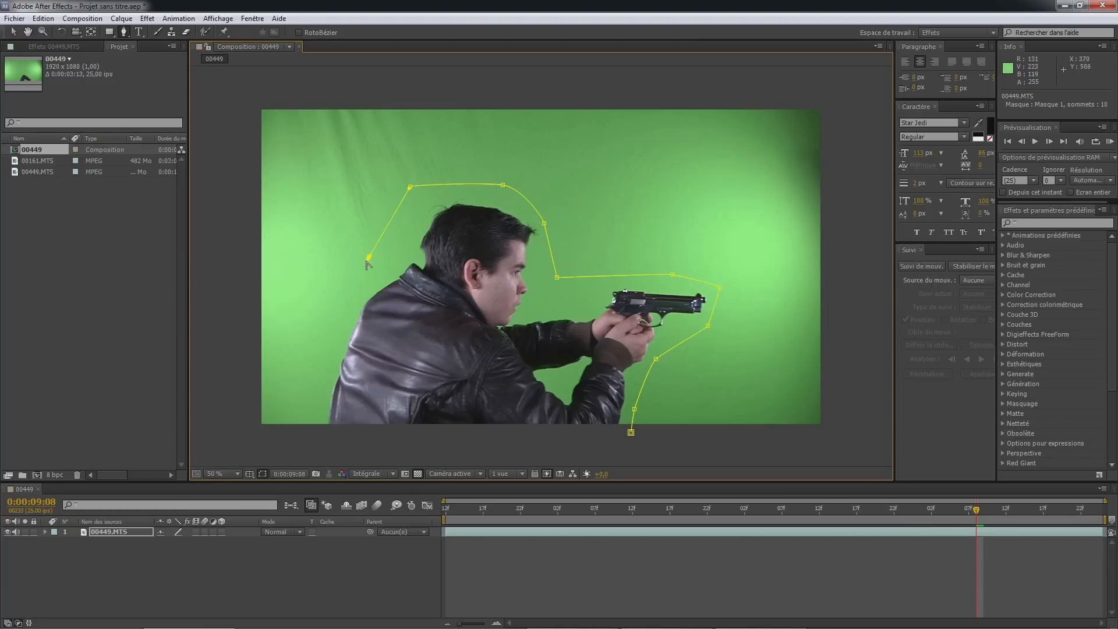
pyautogui.click(329, 337)
pyautogui.click(311, 411)
pyautogui.click(309, 443)
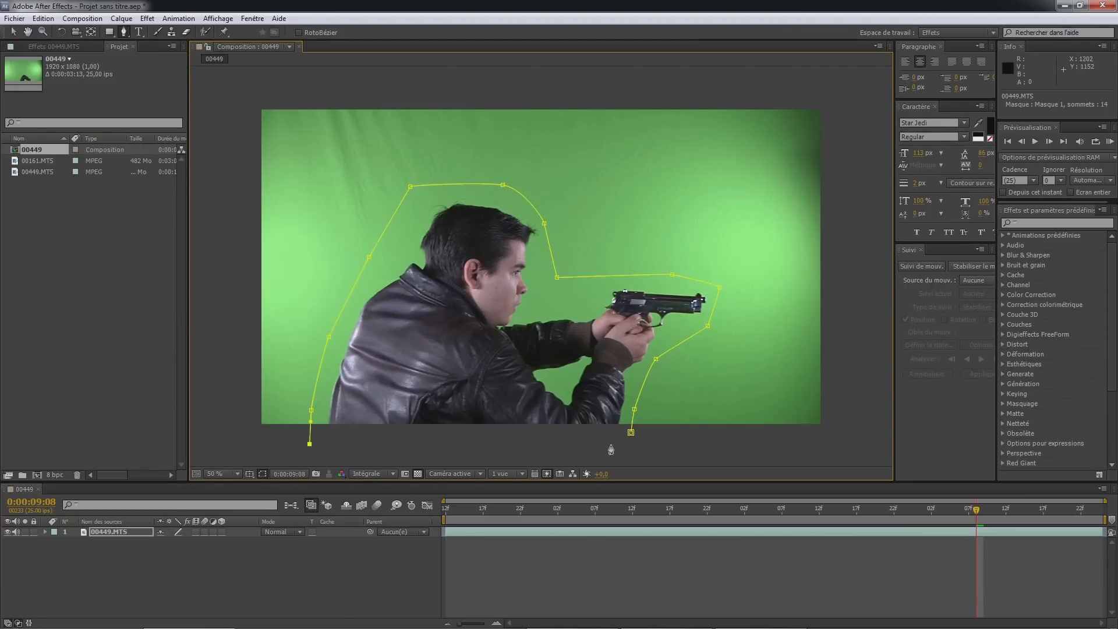
pyautogui.click(632, 434)
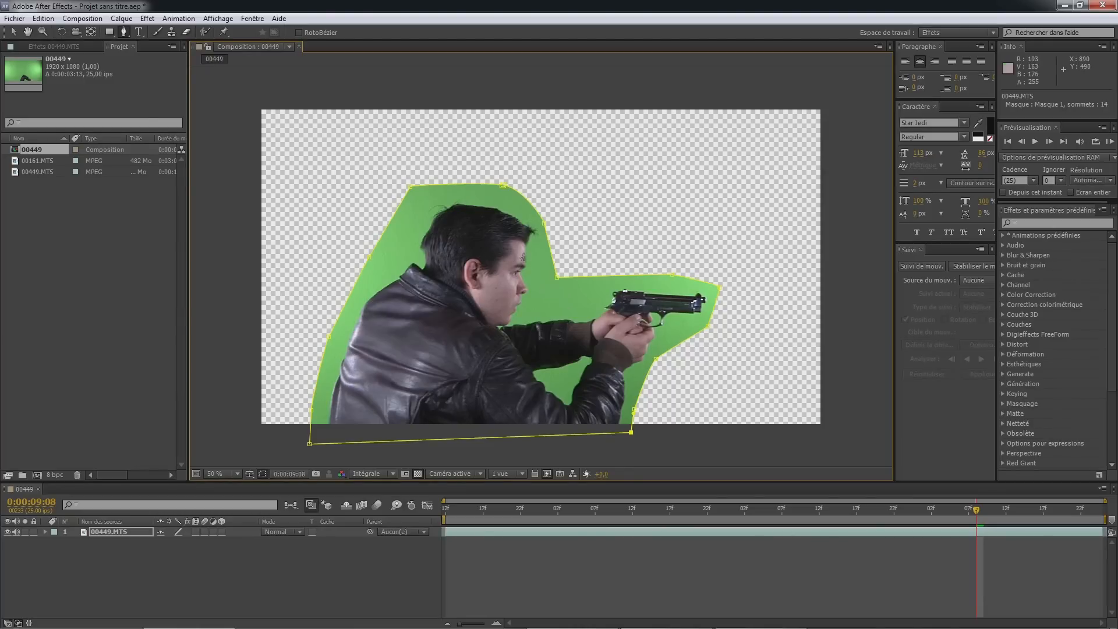
pyautogui.press('v')
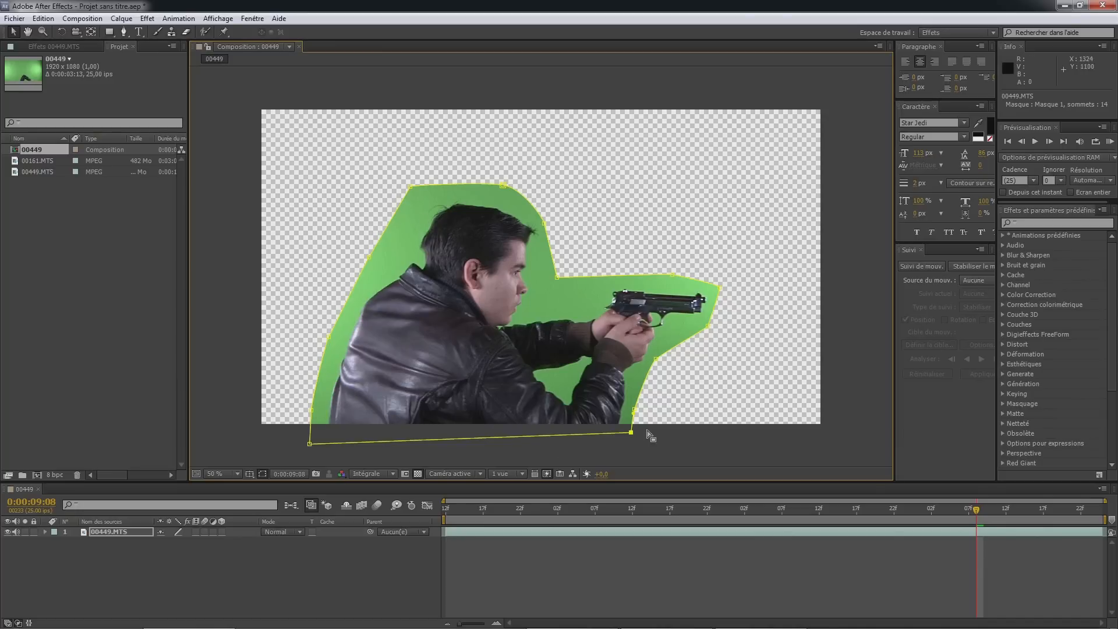
# - Turn on keyframing for the mask path of Masque 1 at 0:00:09:08
pyautogui.click(45, 532)
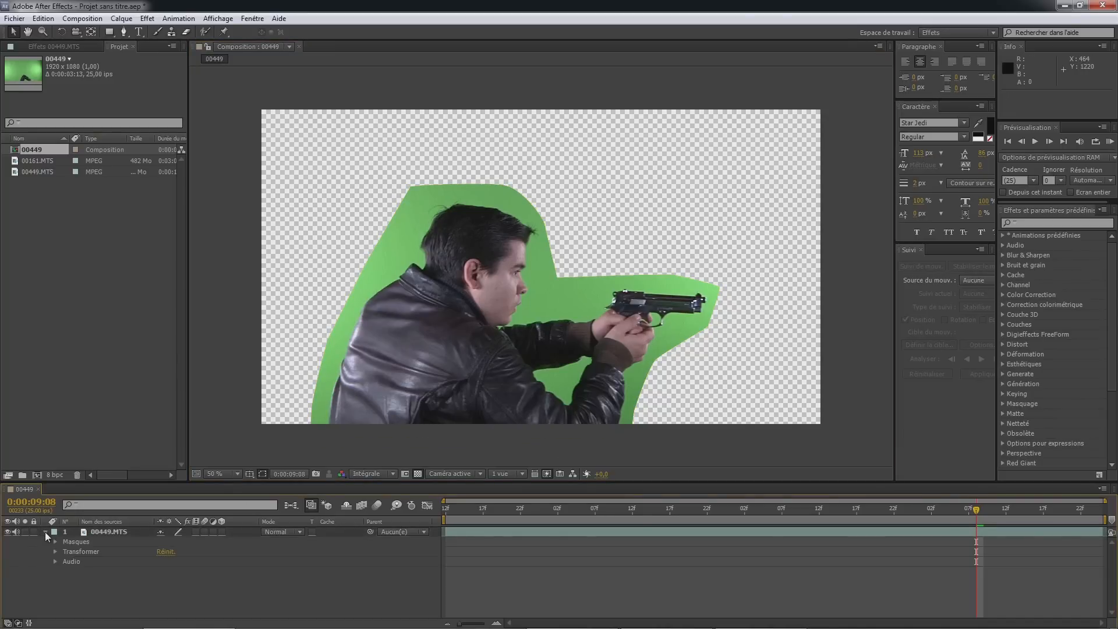
pyautogui.click(55, 541)
pyautogui.click(65, 551)
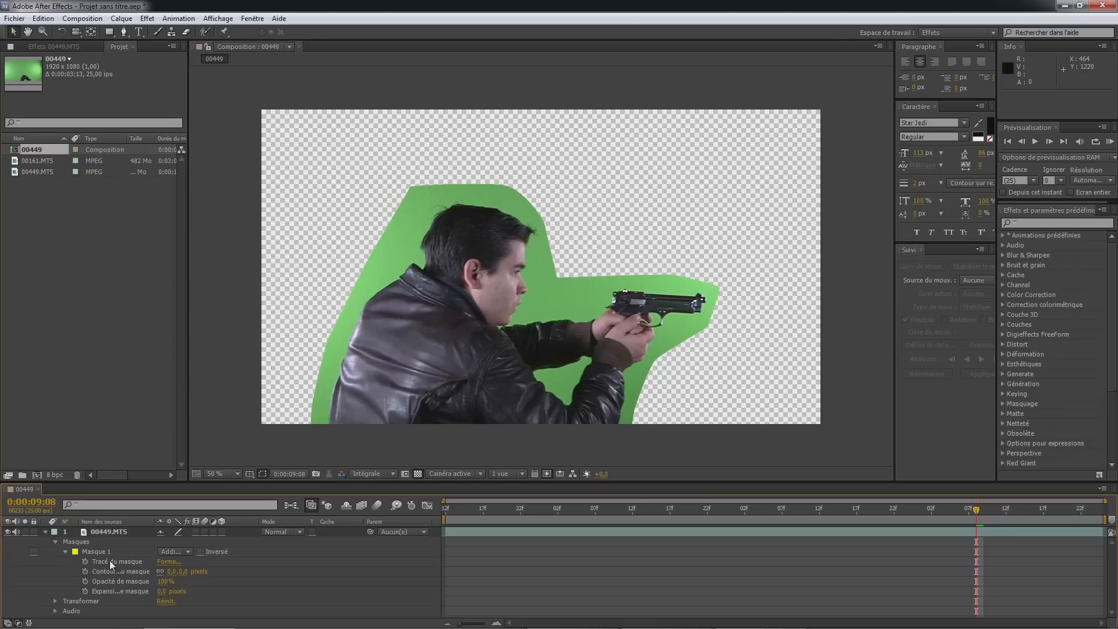
pyautogui.click(85, 561)
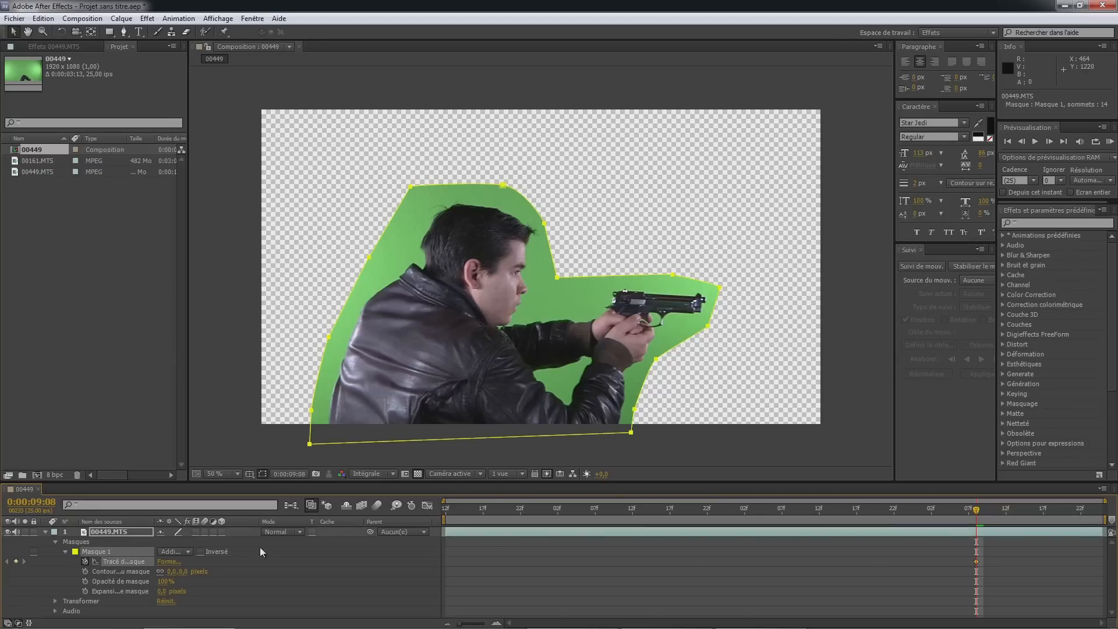
# - Reshape the mask at 0:00:09:12 and 0:00:09:16 so it encloses the man's moving arms and raised gun
pyautogui.moveTo(986, 512)
pyautogui.mouseDown()
pyautogui.moveTo(1025, 510)
pyautogui.moveTo(983, 509)
pyautogui.moveTo(1008, 509)
pyautogui.mouseUp()
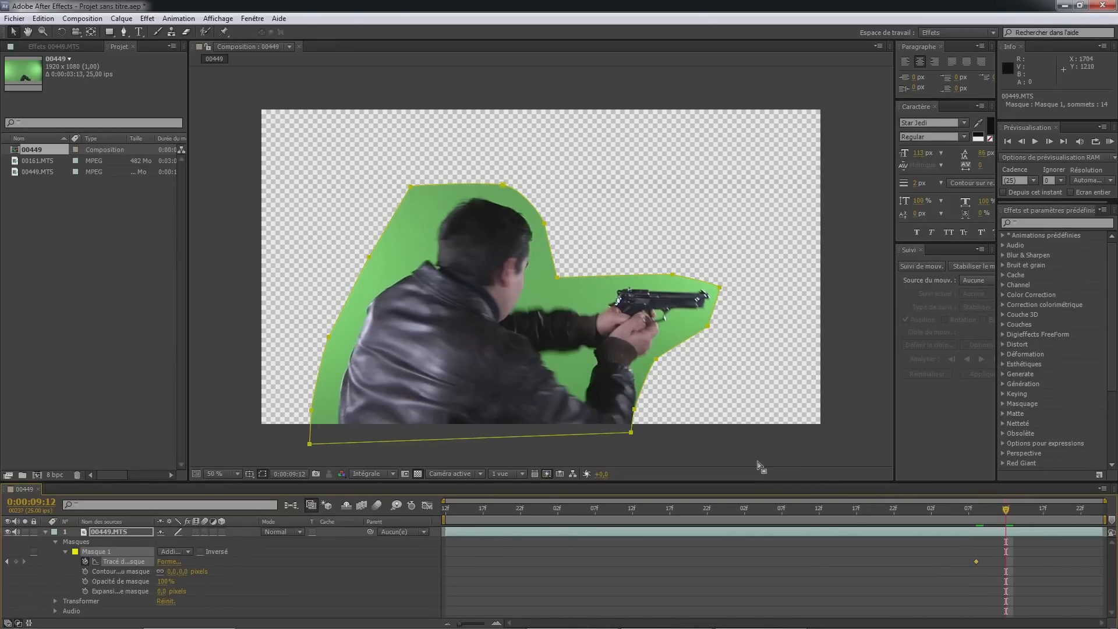
pyautogui.moveTo(631, 432); pyautogui.dragTo(639, 435)
pyautogui.press('space')
pyautogui.press('space')
pyautogui.moveTo(656, 359); pyautogui.dragTo(688, 366)
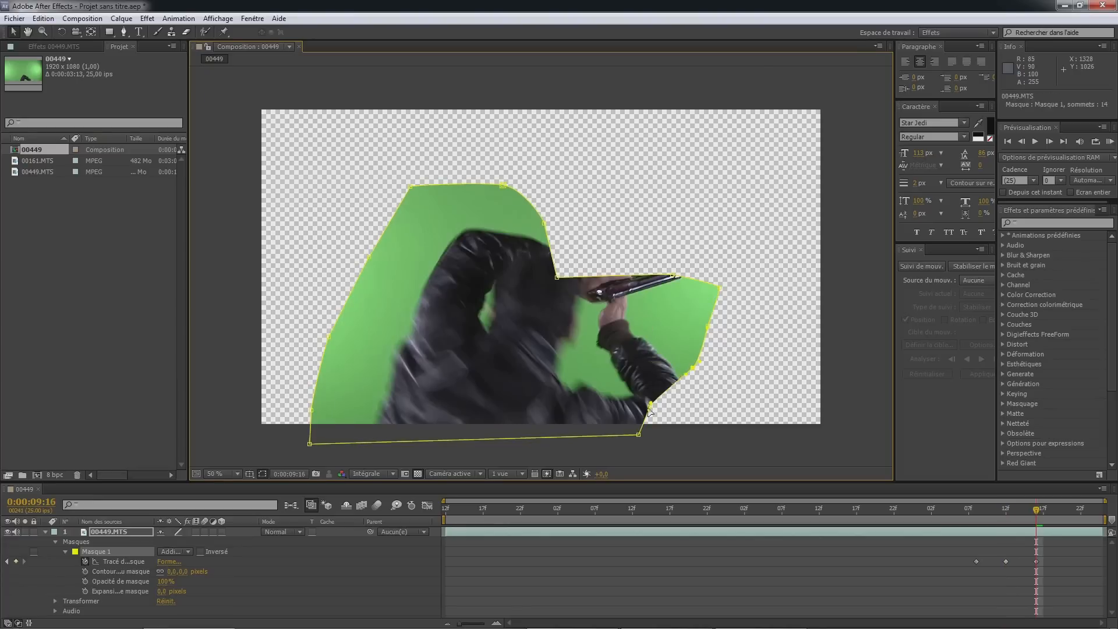
pyautogui.moveTo(649, 407); pyautogui.dragTo(706, 423)
pyautogui.moveTo(673, 275); pyautogui.dragTo(679, 245)
pyautogui.moveTo(558, 278); pyautogui.dragTo(568, 229)
# - At about 0:00:09:23, near the clip's end, pull the mask vertices in around the man as he drops down
pyautogui.press('space')
pyautogui.press('space')
pyautogui.moveTo(689, 366); pyautogui.dragTo(739, 374)
pyautogui.moveTo(706, 422); pyautogui.dragTo(730, 443)
pyautogui.moveTo(739, 374); pyautogui.dragTo(765, 424)
pyautogui.moveTo(679, 244); pyautogui.dragTo(660, 285)
pyautogui.moveTo(568, 229); pyautogui.dragTo(538, 265)
pyautogui.moveTo(502, 185); pyautogui.dragTo(520, 254)
pyautogui.moveTo(410, 187); pyautogui.dragTo(462, 271)
pyautogui.moveTo(369, 257); pyautogui.dragTo(435, 307)
pyautogui.moveTo(329, 336); pyautogui.dragTo(418, 367)
pyautogui.moveTo(311, 410); pyautogui.dragTo(407, 410)
pyautogui.moveTo(309, 443); pyautogui.dragTo(450, 442)
# - At 0:00:08:17, move the front mask vertices outward to enclose the man's face, gun and forearms
pyautogui.moveTo(1088, 510); pyautogui.dragTo(857, 532)
pyautogui.moveTo(708, 327); pyautogui.dragTo(737, 330)
pyautogui.hotkey('ctrl', 'z')
pyautogui.moveTo(720, 288); pyautogui.dragTo(735, 284)
pyautogui.moveTo(657, 359); pyautogui.dragTo(678, 368)
pyautogui.moveTo(634, 409); pyautogui.dragTo(667, 416)
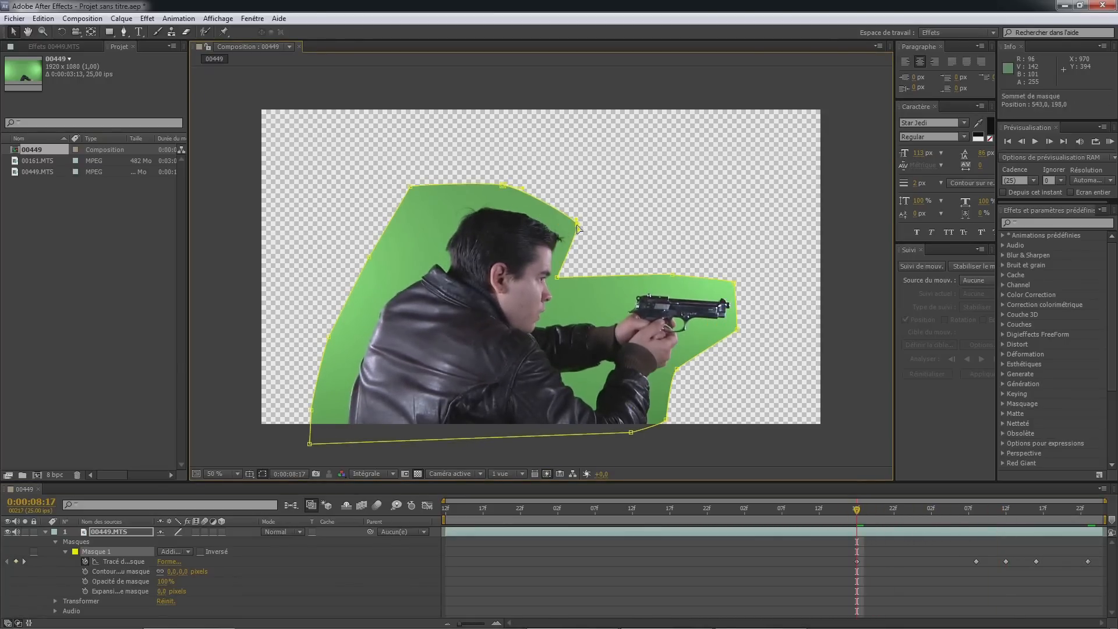
# - At 0:00:08:07, shift the entire mask left to follow the man
pyautogui.moveTo(843, 516); pyautogui.dragTo(782, 540)
pyautogui.doubleClick(632, 432)
pyautogui.moveTo(631, 432); pyautogui.dragTo(591, 433)
# - At 0:00:07:17, lower the mask's front vertices to fit the man's lowered gun and arms
pyautogui.moveTo(781, 511); pyautogui.dragTo(670, 514)
pyautogui.moveTo(637, 371); pyautogui.dragTo(657, 394)
pyautogui.moveTo(694, 285); pyautogui.dragTo(678, 319)
pyautogui.moveTo(633, 277); pyautogui.dragTo(632, 314)
pyautogui.moveTo(531, 278); pyautogui.dragTo(528, 311)
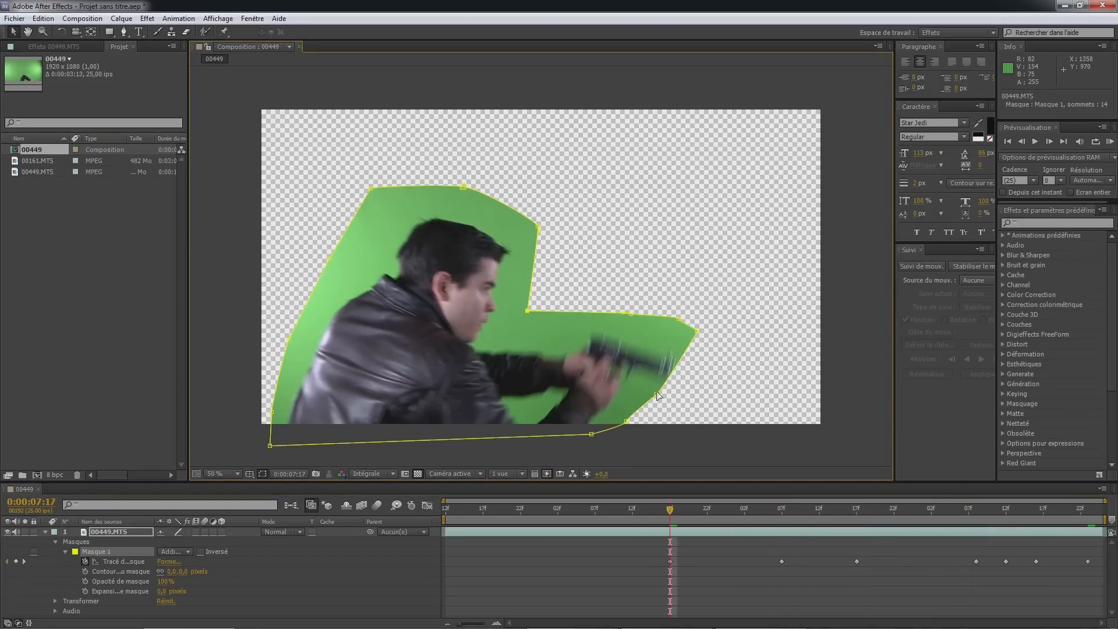
pyautogui.moveTo(657, 394); pyautogui.dragTo(665, 426)
pyautogui.moveTo(626, 422); pyautogui.dragTo(633, 444)
# - Check the frames around 0:00:07:15, and at 0:00:07:16 tighten the mask's front vertices toward the lowered gun
pyautogui.moveTo(670, 513); pyautogui.dragTo(641, 513)
pyautogui.press('pageup')
pyautogui.press('pageup')
pyautogui.press('pageup')
pyautogui.press('pagedown')
pyautogui.press('pagedown')
pyautogui.press('pagedown')
pyautogui.press('pagedown')
pyautogui.press('pagedown')
pyautogui.press('pagedown')
pyautogui.press('pageup')
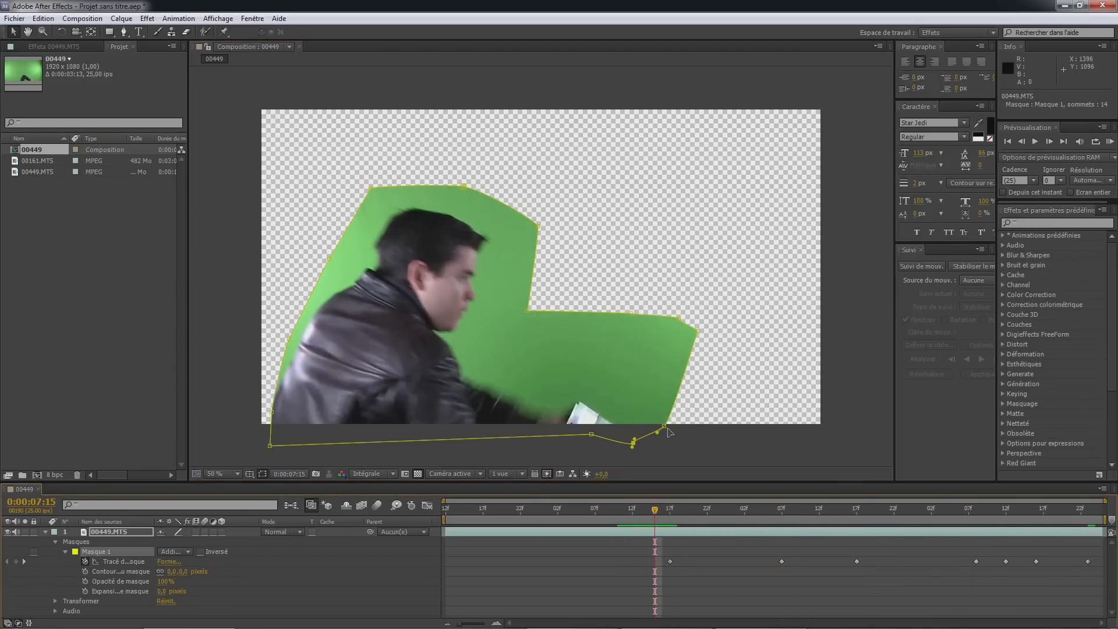
pyautogui.press('pagedown')
pyautogui.moveTo(698, 331); pyautogui.dragTo(687, 353)
pyautogui.moveTo(641, 315); pyautogui.dragTo(616, 350)
pyautogui.click(687, 354)
# - At 0:00:07:15, pull the mask's front edge down toward the gun and widen the mask behind the man's back
pyautogui.press('pageup')
pyautogui.moveTo(687, 354); pyautogui.dragTo(642, 403)
pyautogui.moveTo(665, 426); pyautogui.dragTo(644, 429)
pyautogui.moveTo(607, 349); pyautogui.dragTo(589, 379)
pyautogui.moveTo(528, 311); pyautogui.dragTo(499, 332)
pyautogui.moveTo(655, 354); pyautogui.dragTo(617, 402)
pyautogui.moveTo(272, 413); pyautogui.dragTo(262, 407)
# - At 0:00:07:11, shift the entire mask about 170 px left and 36 px up to cover the man's head
pyautogui.press('pagedown')
pyautogui.press('pagedown')
pyautogui.press('pagedown')
pyautogui.press('pageup')
pyautogui.press('pageup')
pyautogui.press('pageup')
pyautogui.press('pageup')
pyautogui.press('pageup')
pyautogui.press('pageup')
pyautogui.press('pageup')
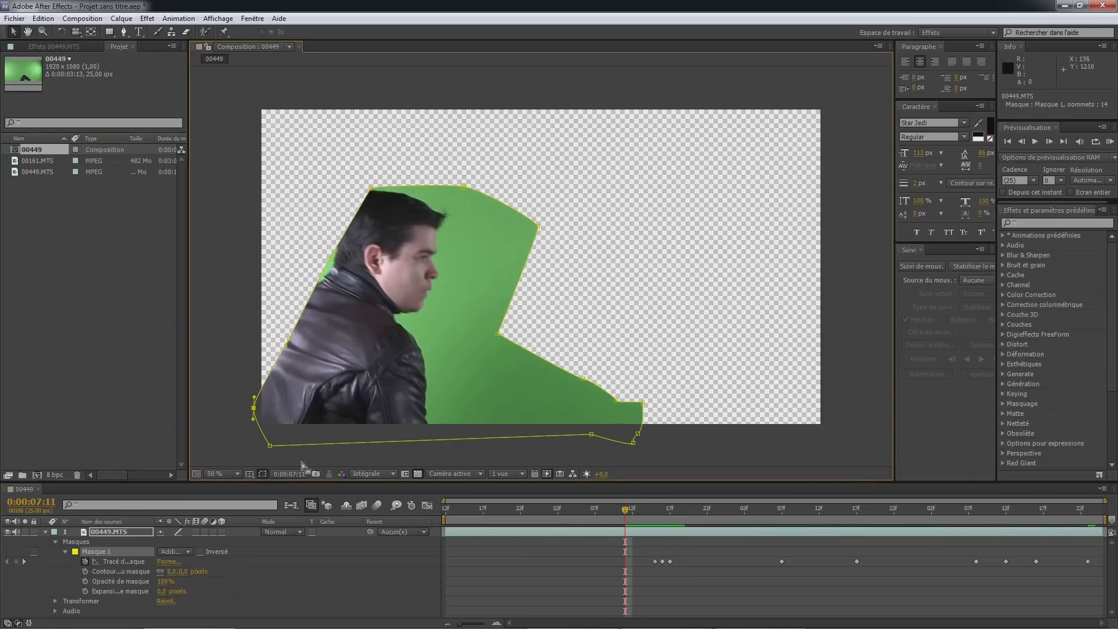
pyautogui.doubleClick(350, 422)
pyautogui.moveTo(350, 423); pyautogui.dragTo(301, 412)
pyautogui.press('Return')
# - At 0:00:07:04, shift the entire mask about 166 px left and 28 px down to follow the man
pyautogui.press('pageup')
pyautogui.press('pageup')
pyautogui.press('pageup')
pyautogui.press('pageup')
pyautogui.press('pageup')
pyautogui.press('pageup')
pyautogui.press('pageup')
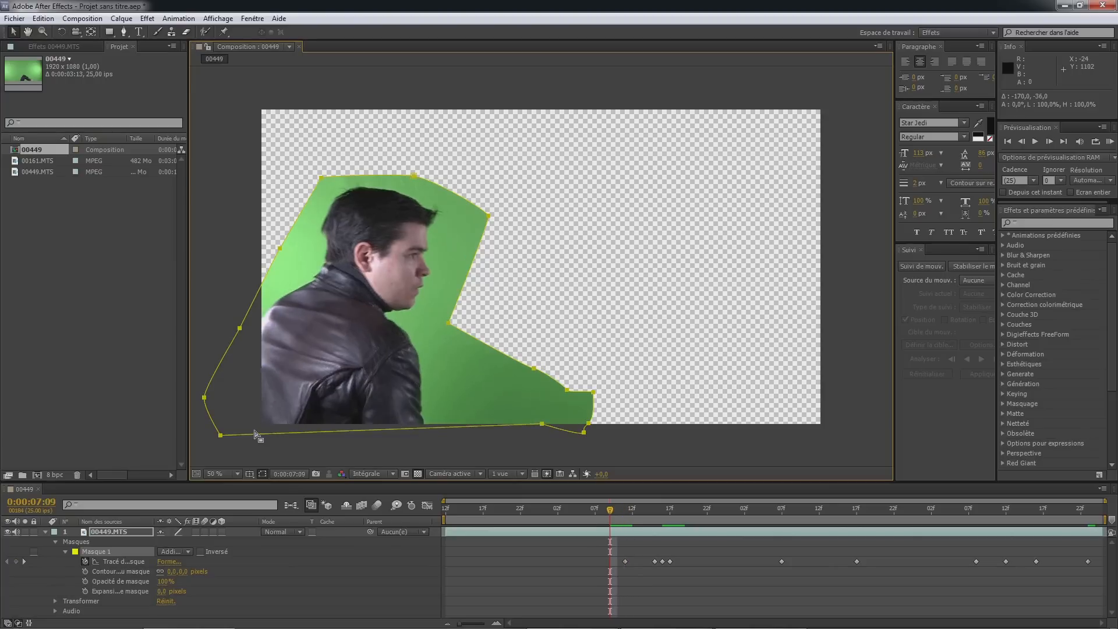
pyautogui.doubleClick(224, 435)
pyautogui.moveTo(394, 403); pyautogui.dragTo(346, 411)
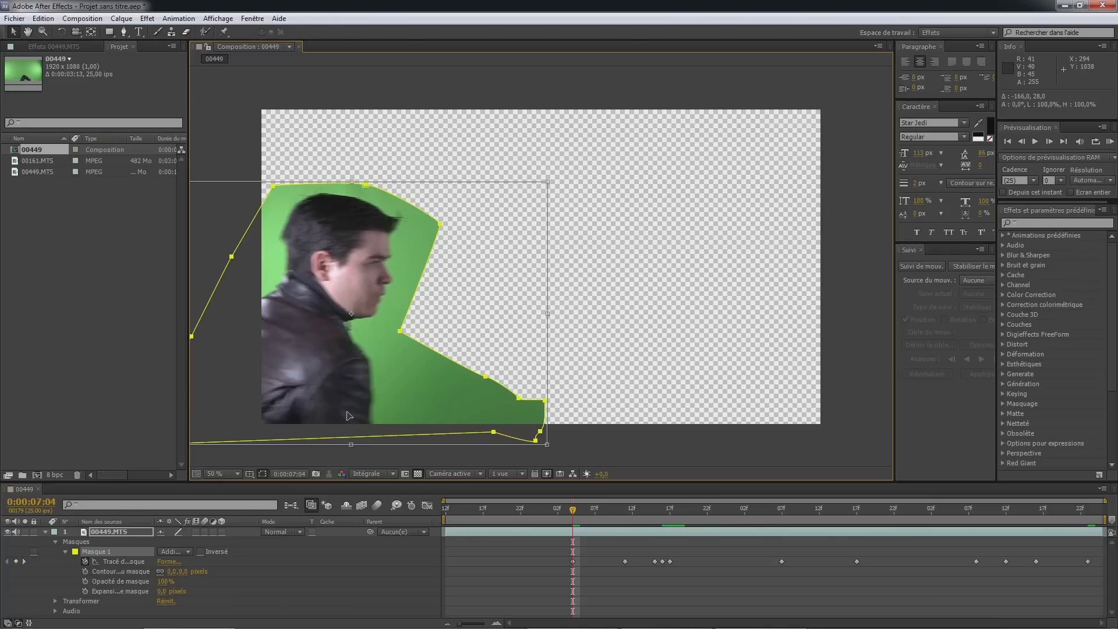
pyautogui.press('Return')
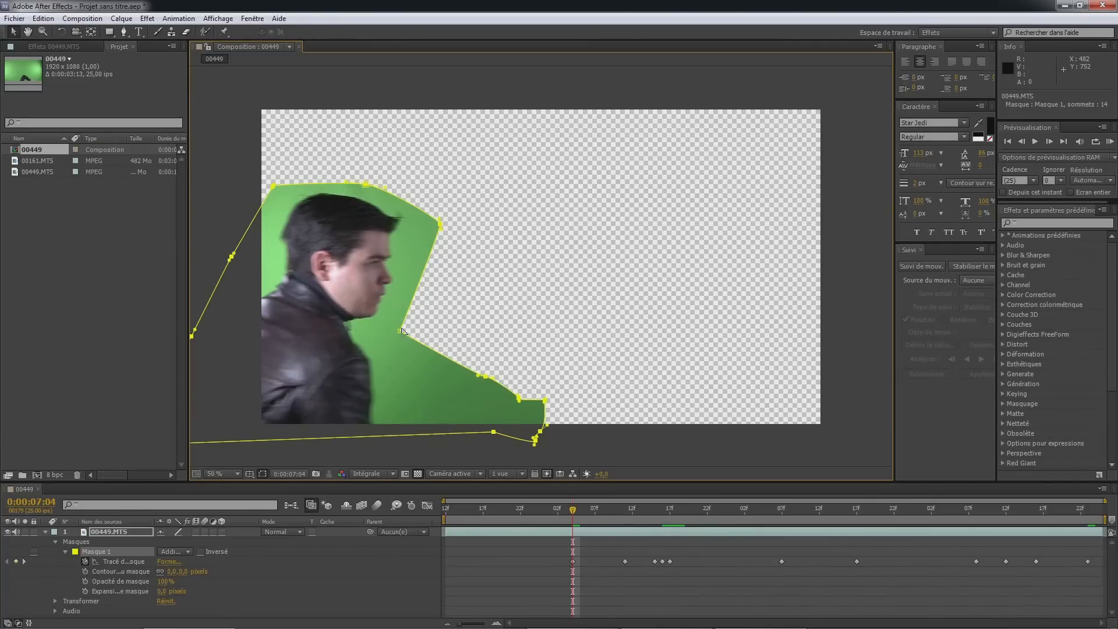
# - At 0:00:07:04, pull the mask's lower front vertices in close to the man's chest
pyautogui.moveTo(399, 331); pyautogui.dragTo(393, 341)
pyautogui.moveTo(479, 376); pyautogui.dragTo(421, 376)
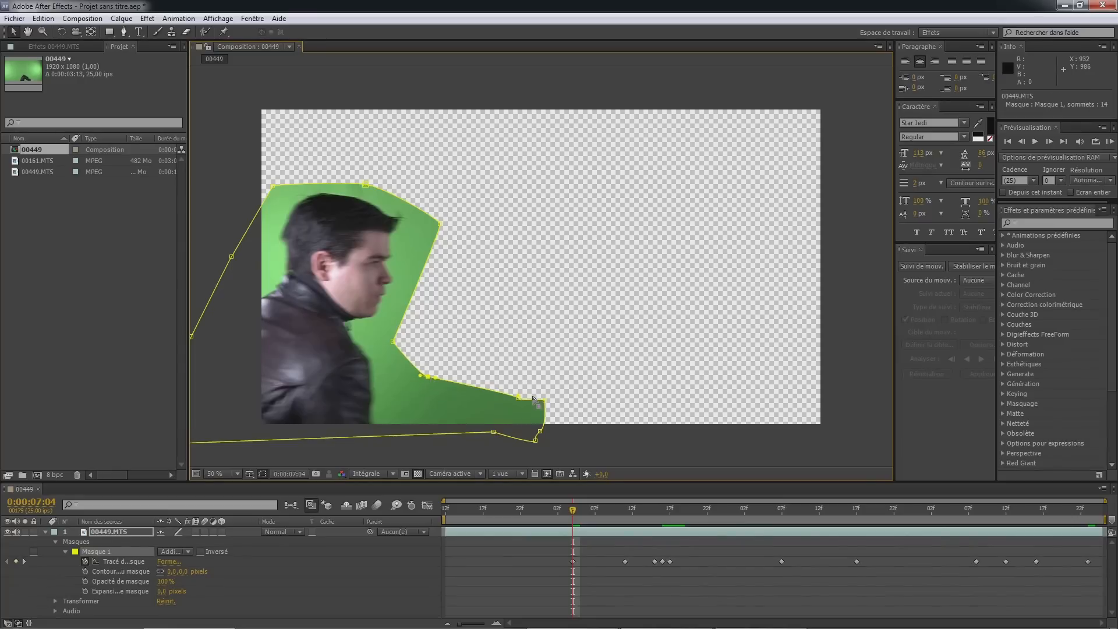
pyautogui.click(504, 411)
pyautogui.moveTo(559, 425); pyautogui.dragTo(490, 437)
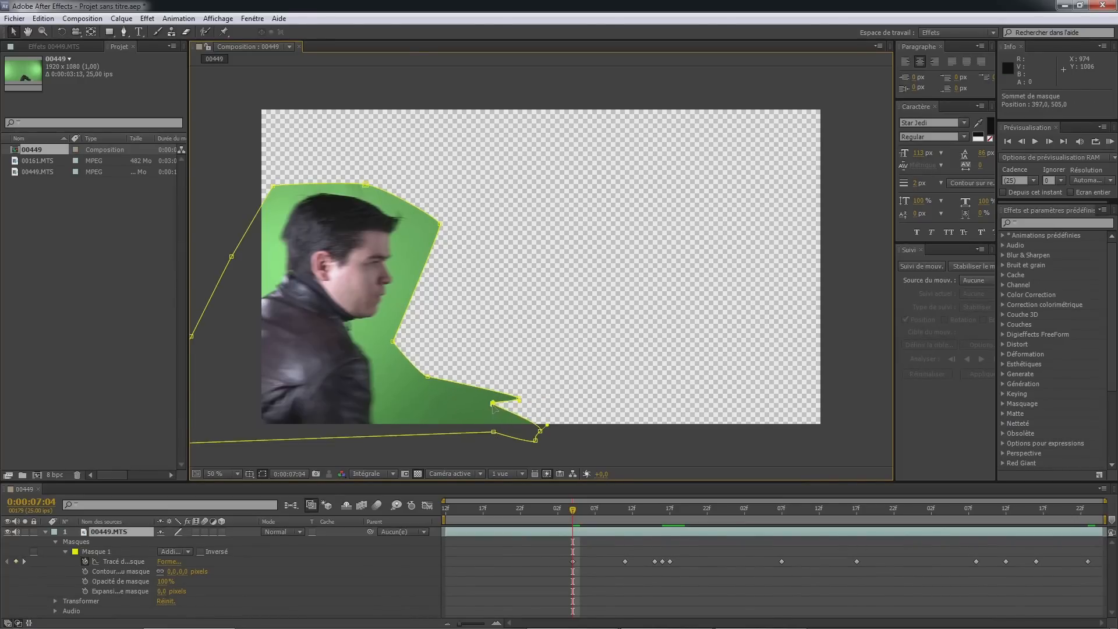
pyautogui.moveTo(560, 386); pyautogui.dragTo(381, 433)
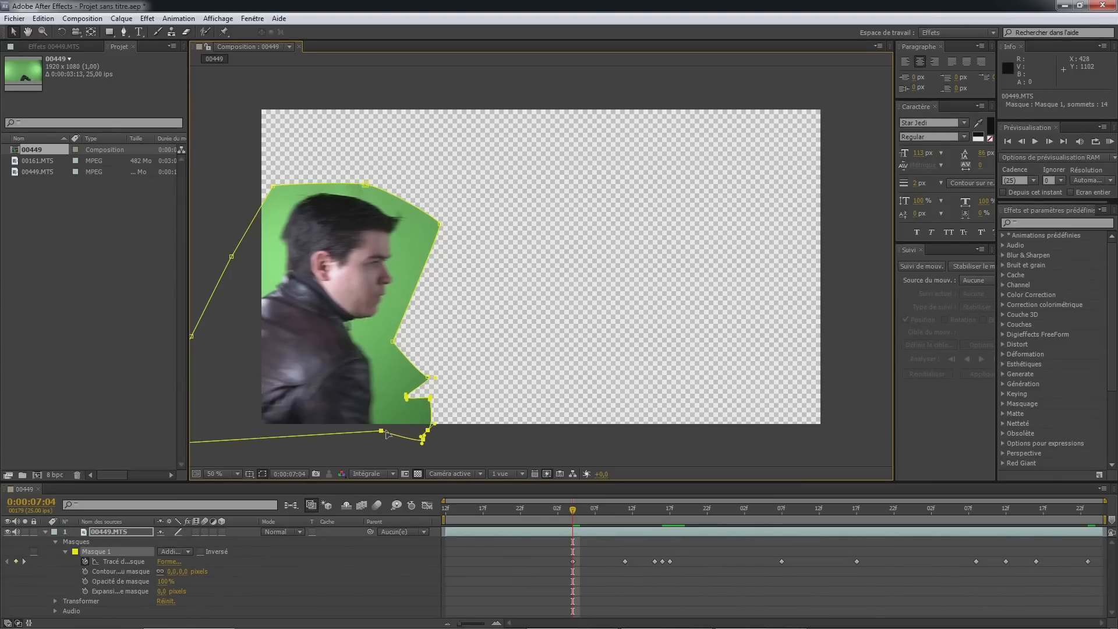
# - At 0:00:06:24, shift the entire mask about 212 px left and 10 px down to follow the man
pyautogui.press('pageup')
pyautogui.press('pageup')
pyautogui.press('pageup')
pyautogui.press('pageup')
pyautogui.press('pageup')
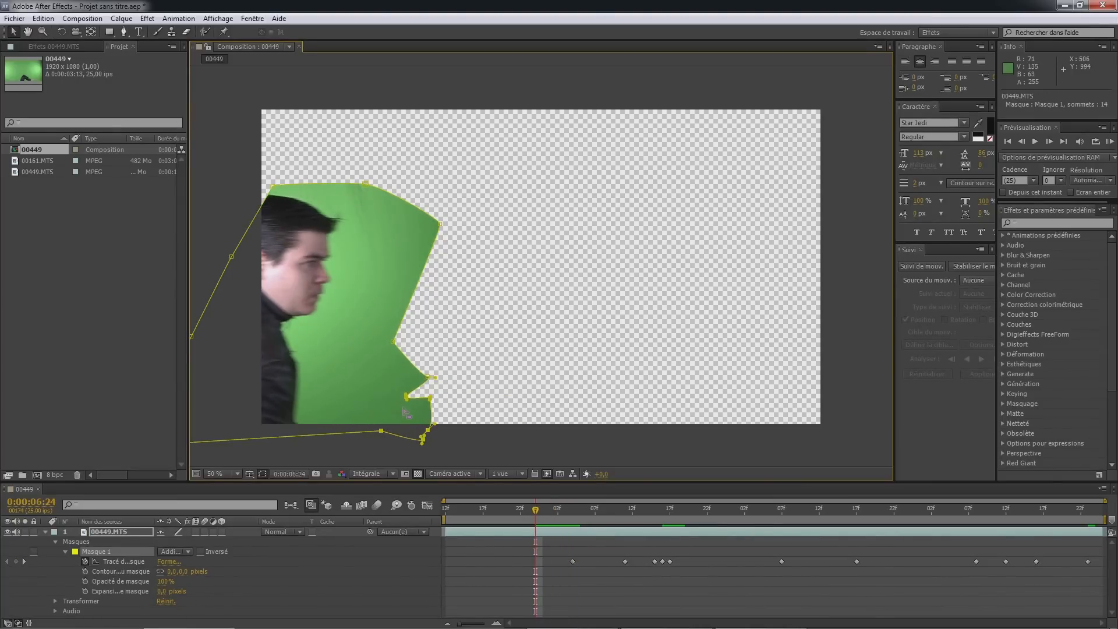
pyautogui.hotkey('ctrl', 't')
pyautogui.moveTo(331, 241); pyautogui.dragTo(269, 245)
pyautogui.press('Return')
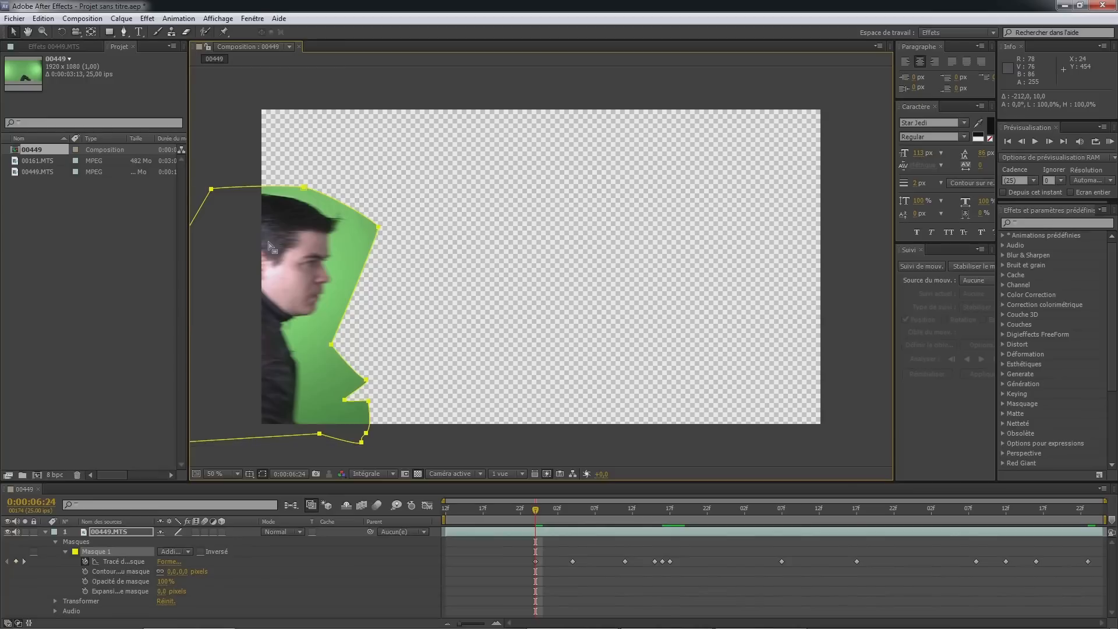
# - At the first frame, 0:00:06:12, move the entire mask left out of the frame
pyautogui.press('pageup')
pyautogui.press('pageup')
pyautogui.press('pageup')
pyautogui.press('pageup')
pyautogui.press('pageup')
pyautogui.press('pageup')
pyautogui.press('pageup')
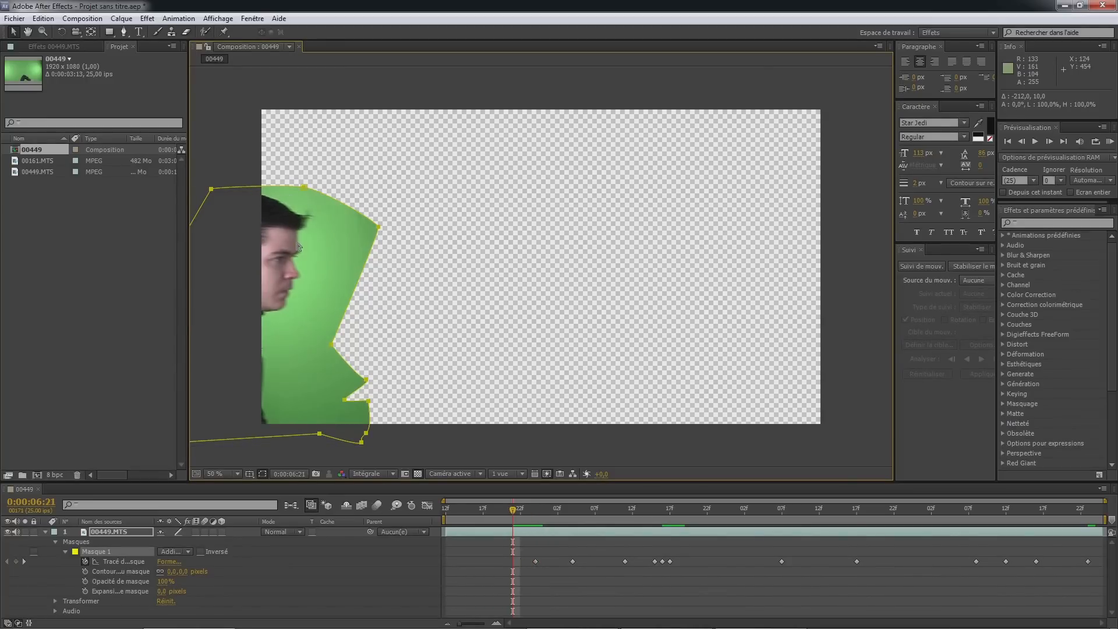
pyautogui.press('pageup')
pyautogui.press('pageup')
pyautogui.press('pageup')
pyautogui.press('pageup')
pyautogui.press('pageup')
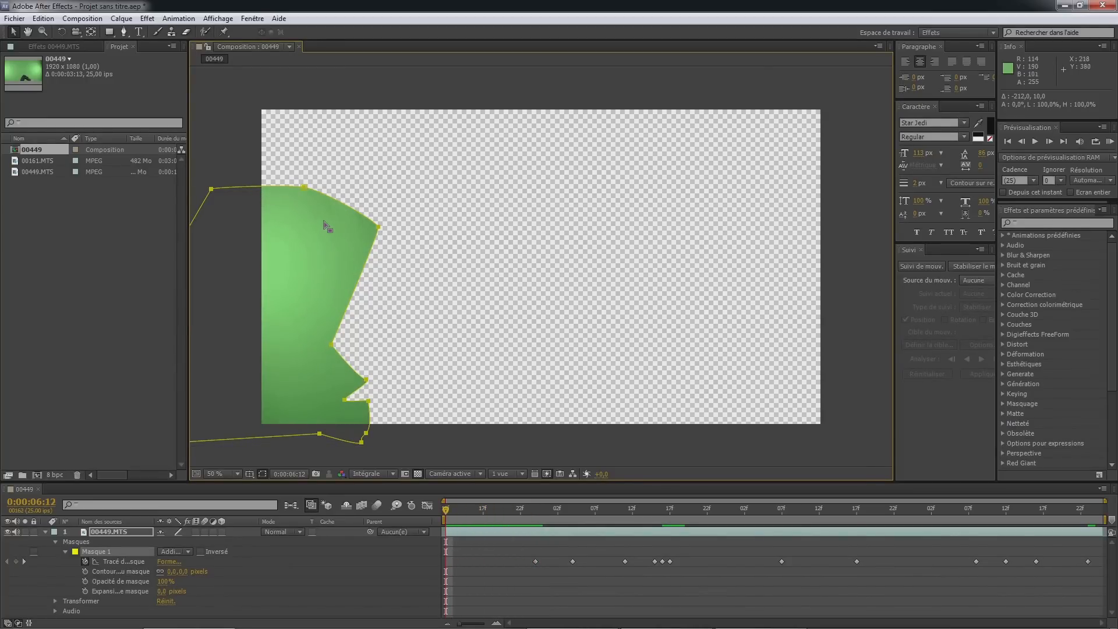
pyautogui.moveTo(378, 231); pyautogui.dragTo(254, 233)
# - Collapse the properties of the 00449.MTS layer, select the layer and go to 0:00:08:17
pyautogui.click(46, 532)
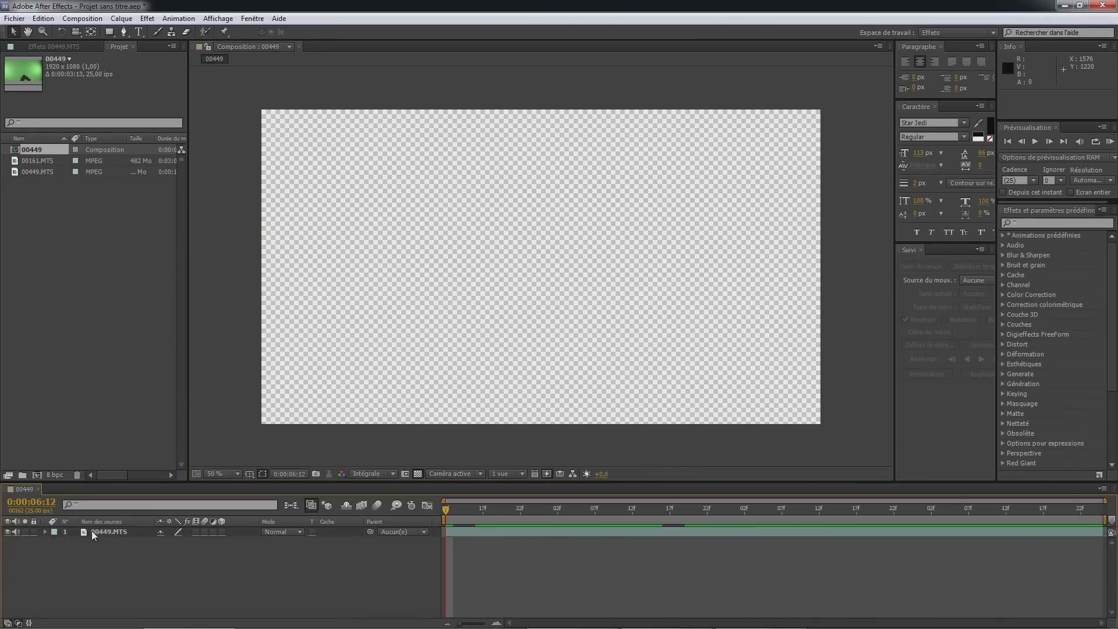
pyautogui.click(94, 532)
pyautogui.moveTo(481, 511); pyautogui.dragTo(857, 511)
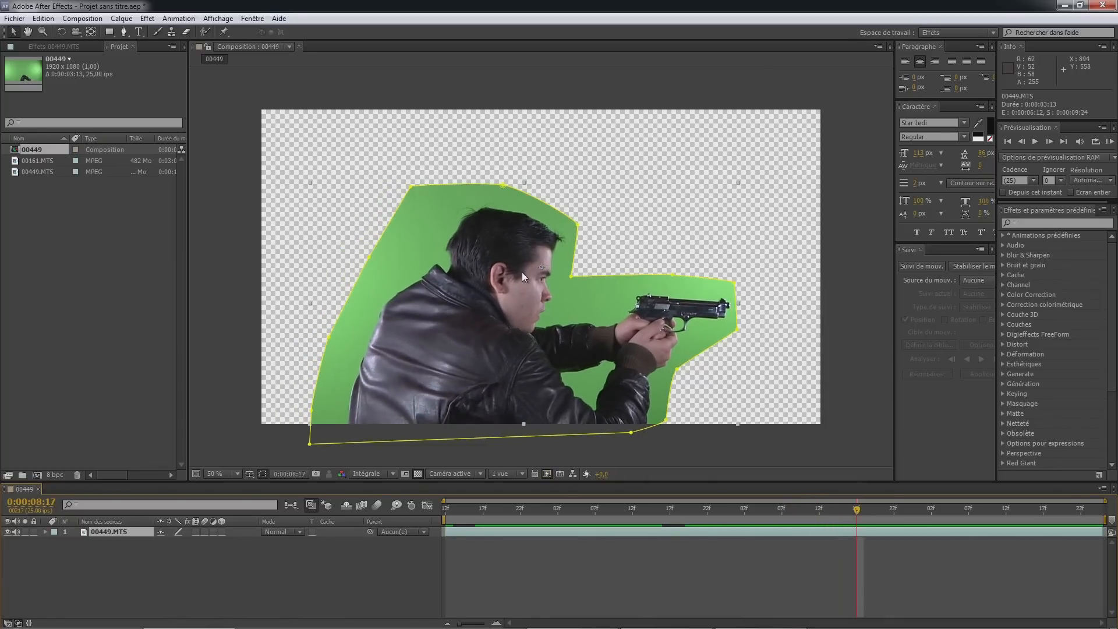
# - Apply the Keylight (1.2) effect to the 00449.MTS layer and sample the green backdrop as its Screen Colour
pyautogui.click(155, 23)
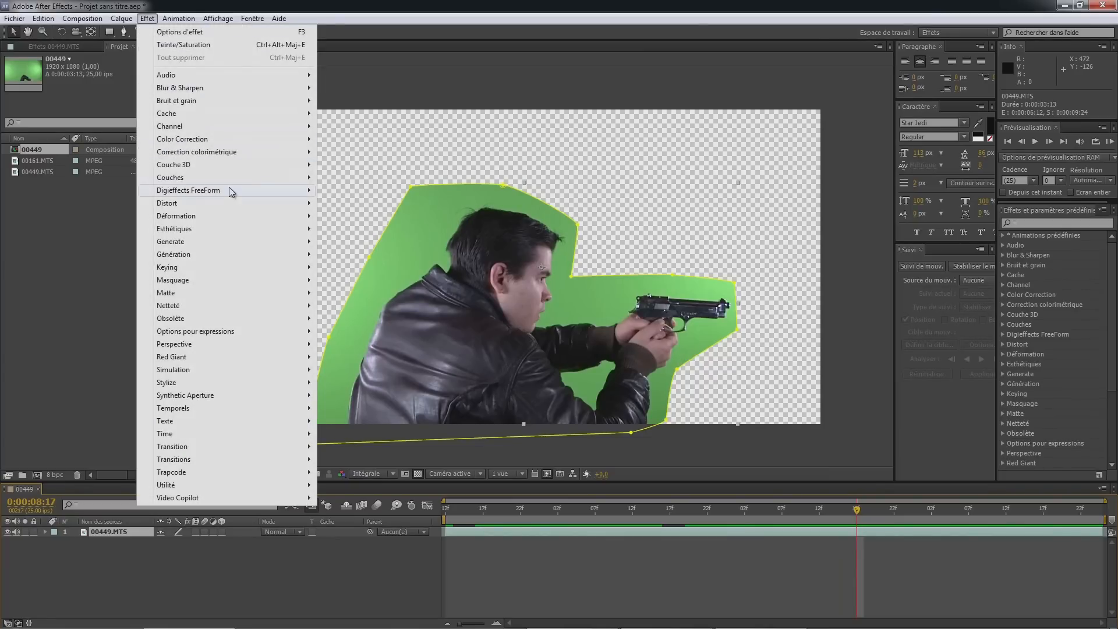
pyautogui.moveTo(236, 270)
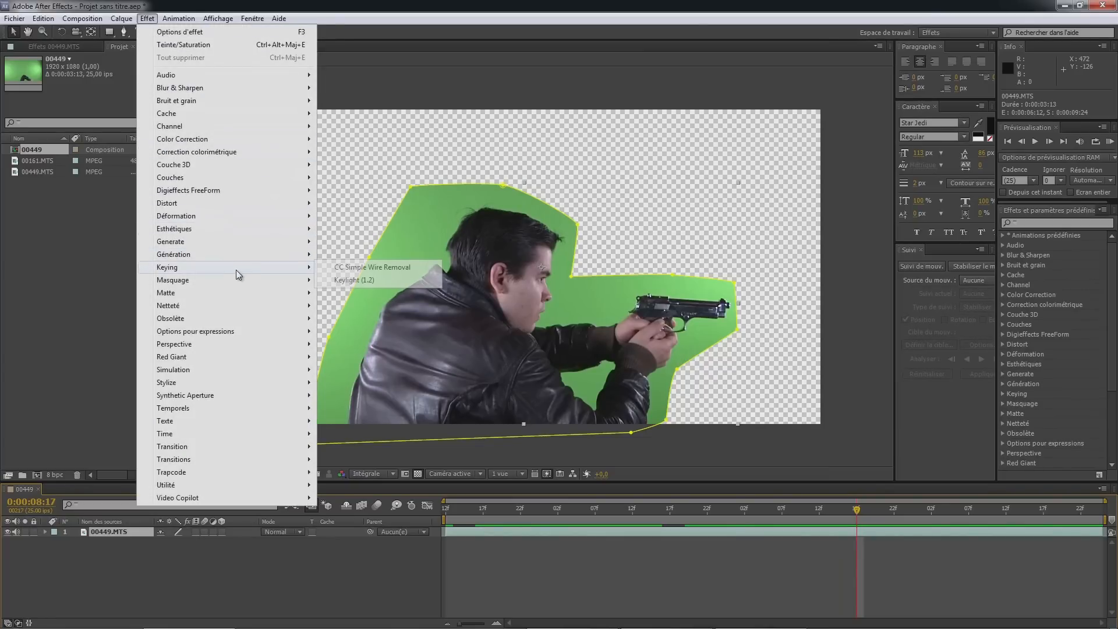
pyautogui.click(349, 280)
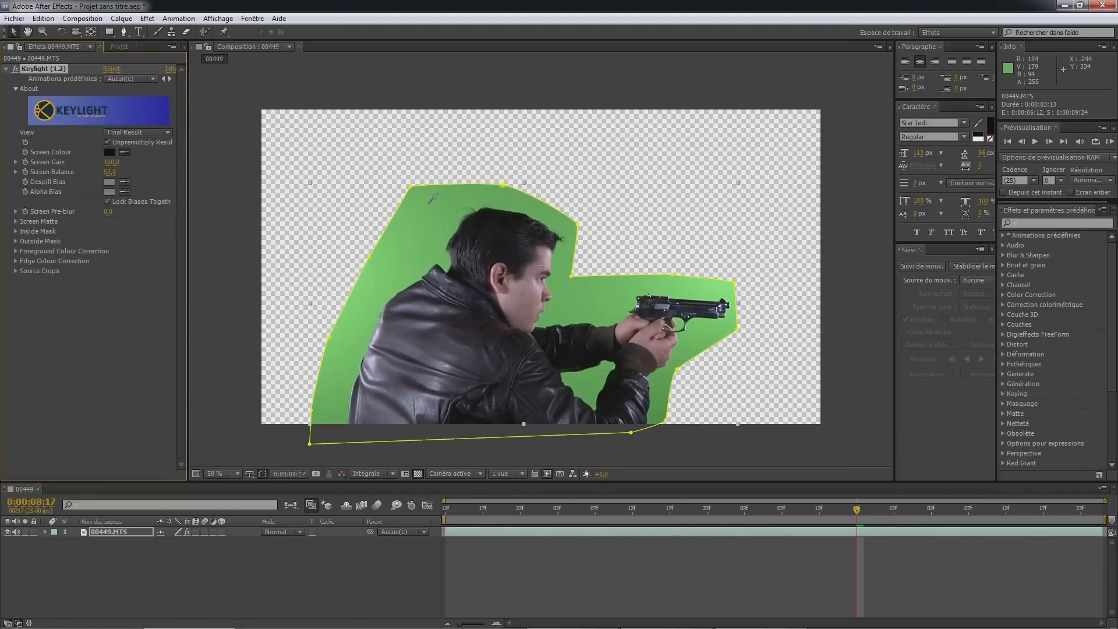
pyautogui.click(669, 401)
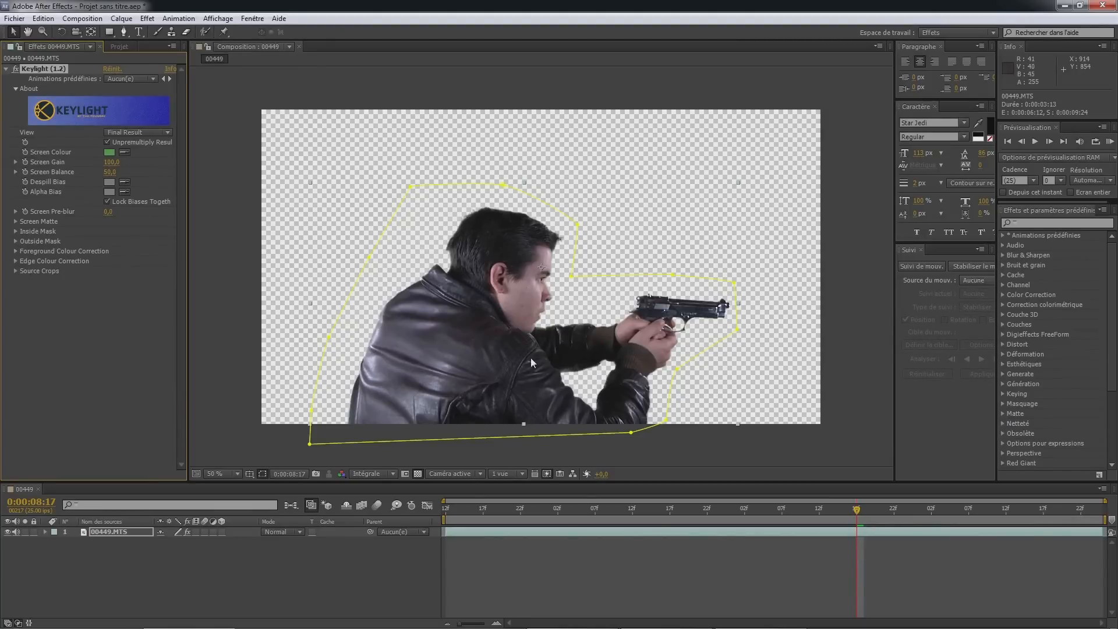
# - Hide the composition's transparency grid and set Keylight's View to Screen Matte
pyautogui.click(216, 474)
pyautogui.click(269, 299)
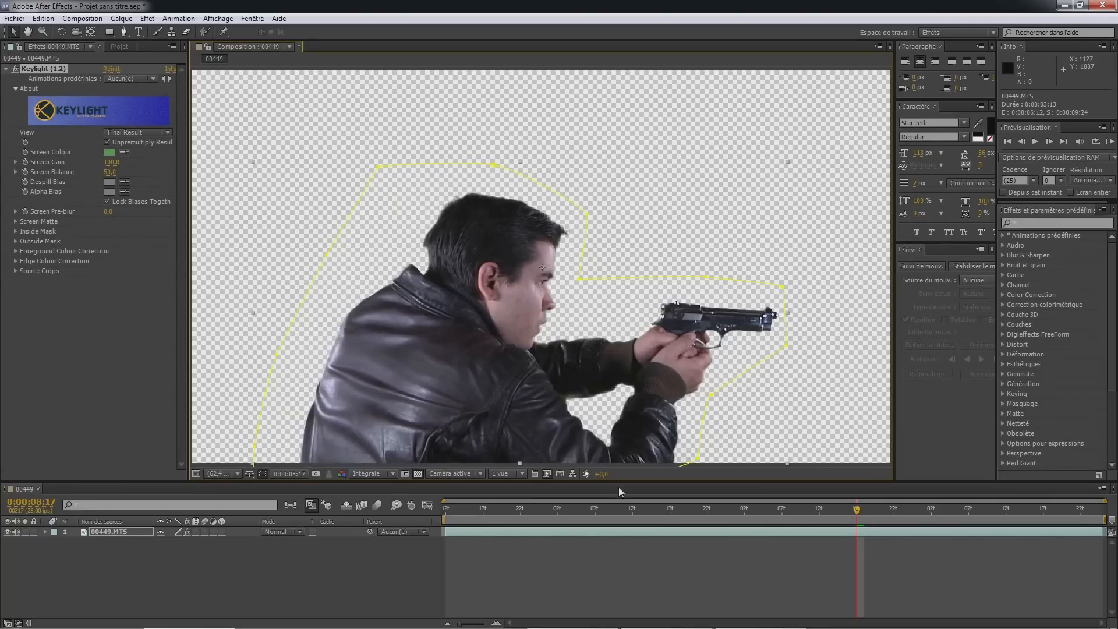
pyautogui.click(418, 473)
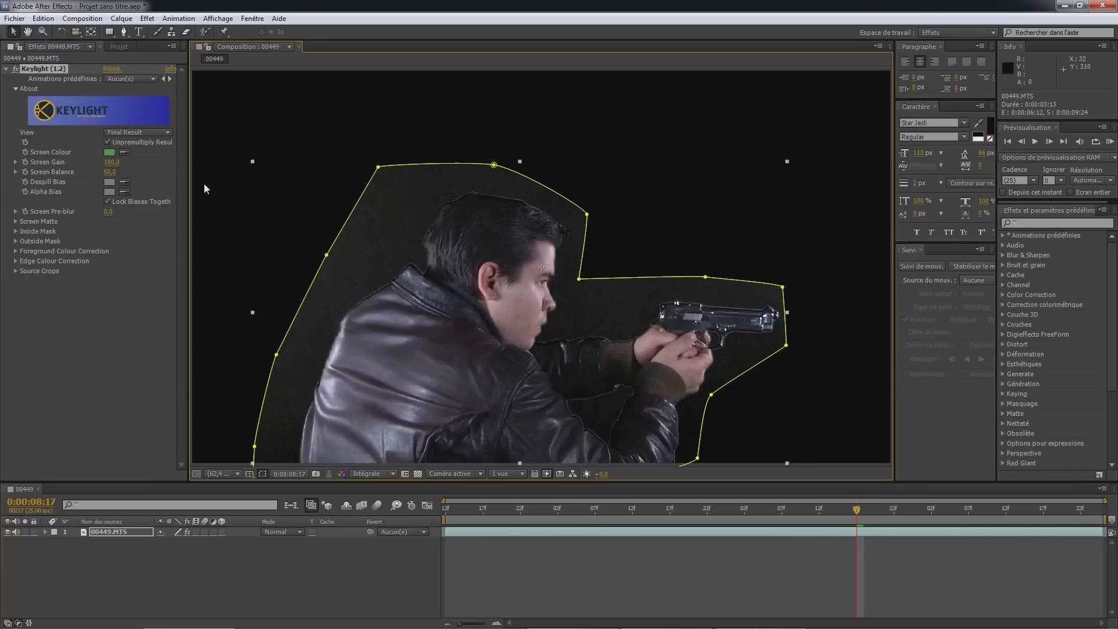
pyautogui.click(151, 133)
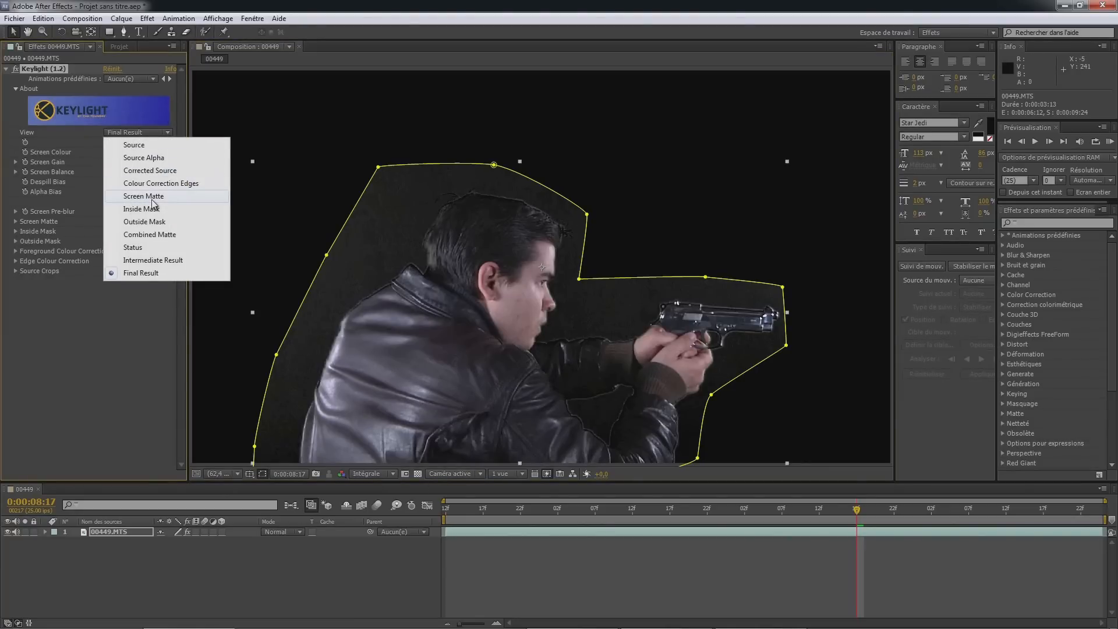
pyautogui.click(143, 196)
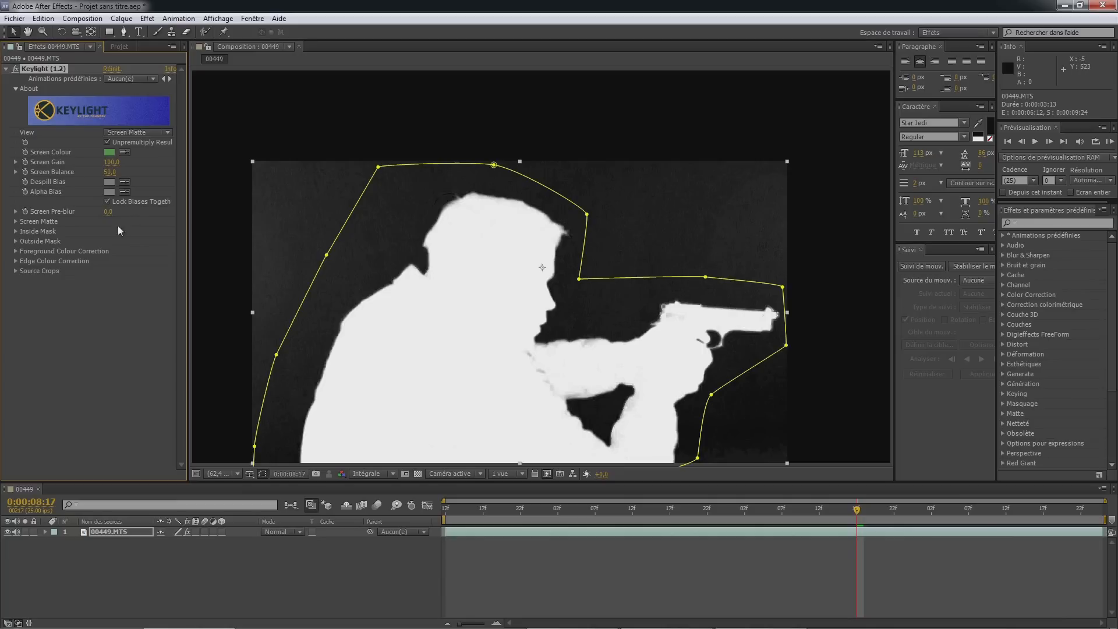
# - Set Keylight's Screen Pre-blur to 2
pyautogui.click(108, 212)
pyautogui.write('2')
pyautogui.press('Return')
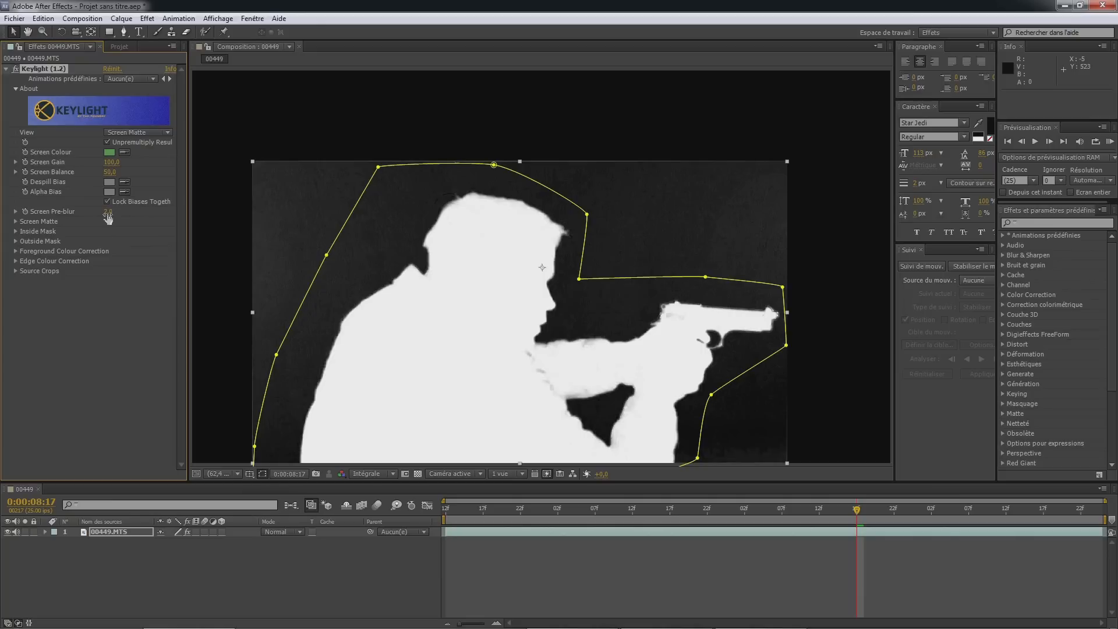
# - In Keylight's Screen Matte settings, set Clip Black to 20 and Clip White to 80
pyautogui.click(15, 221)
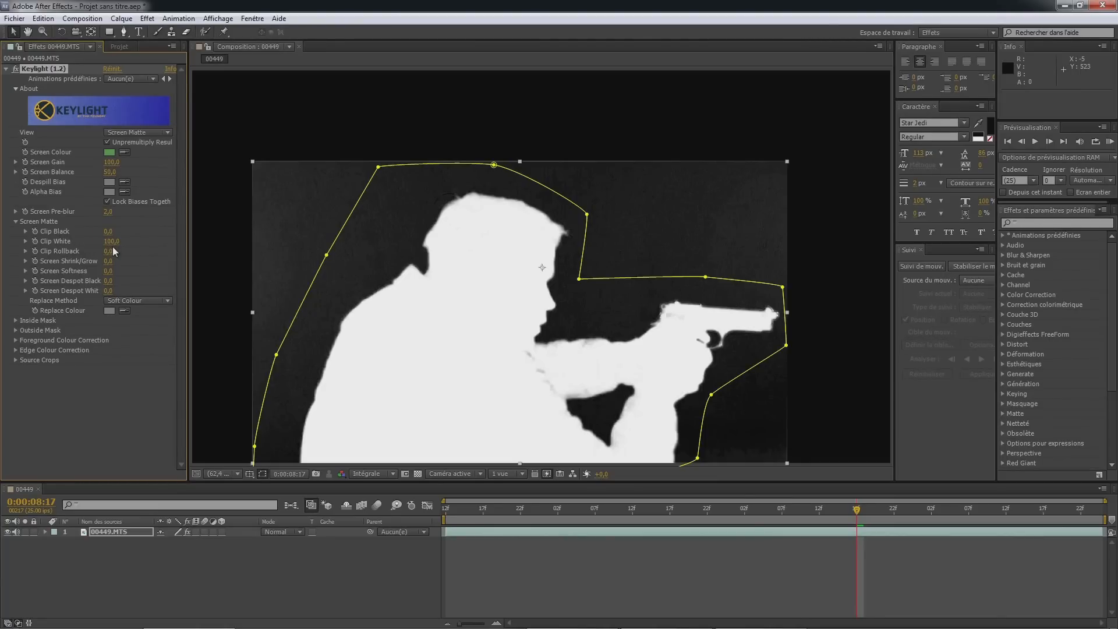
pyautogui.click(108, 231)
pyautogui.write('20')
pyautogui.press('Return')
pyautogui.click(114, 242)
pyautogui.write('80')
pyautogui.press('Return')
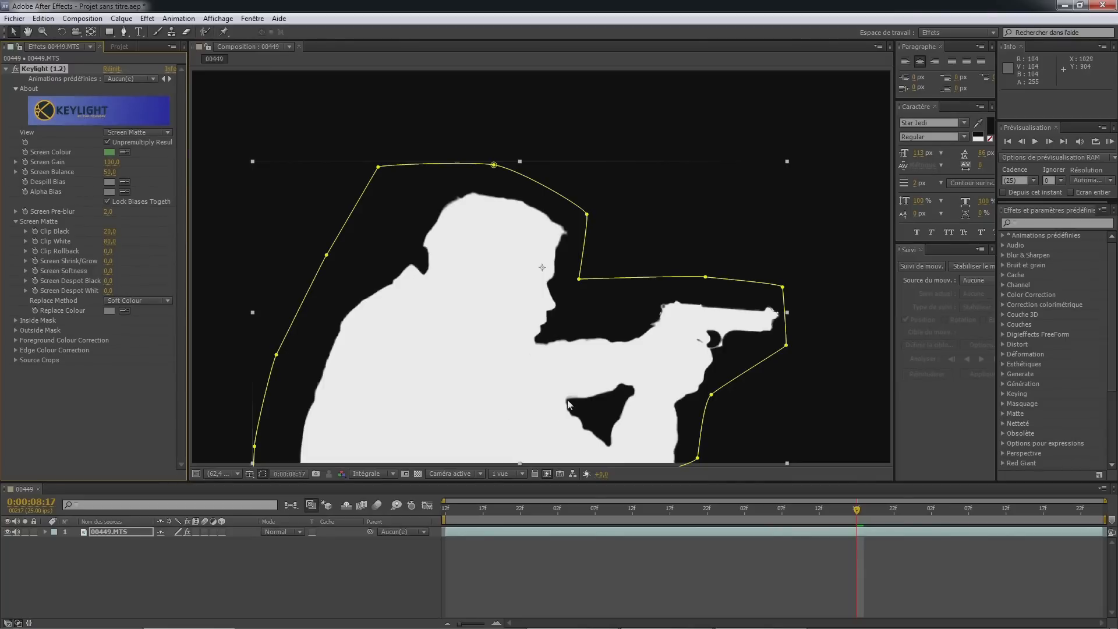
# - Return Keylight's View to Final Result and check the man's keyed edges up close with and without the transparency grid
pyautogui.click(142, 132)
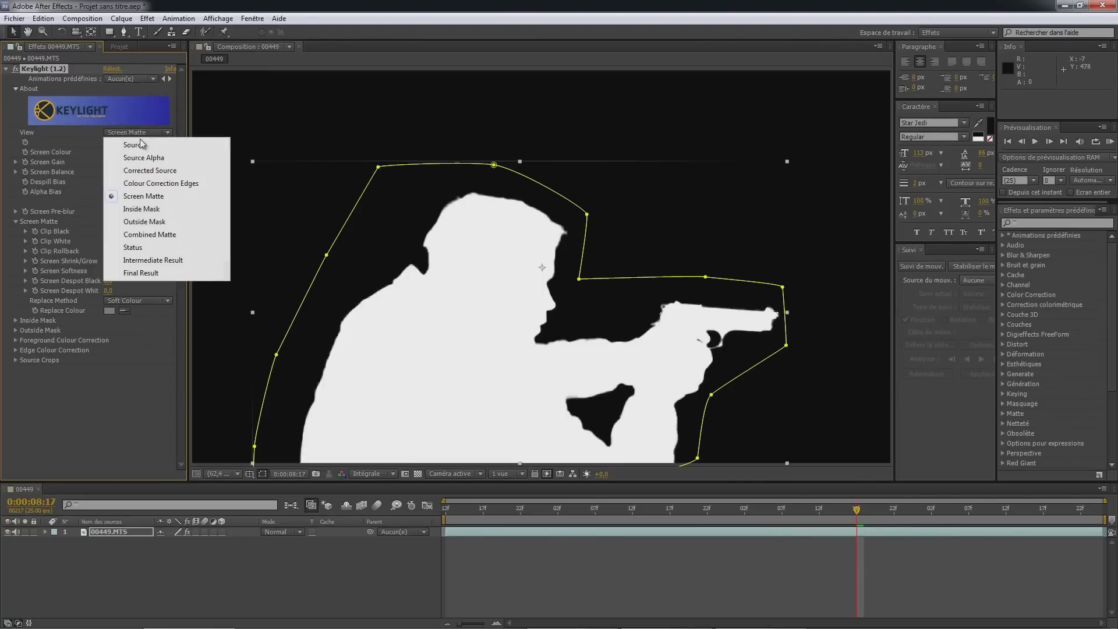
pyautogui.click(148, 273)
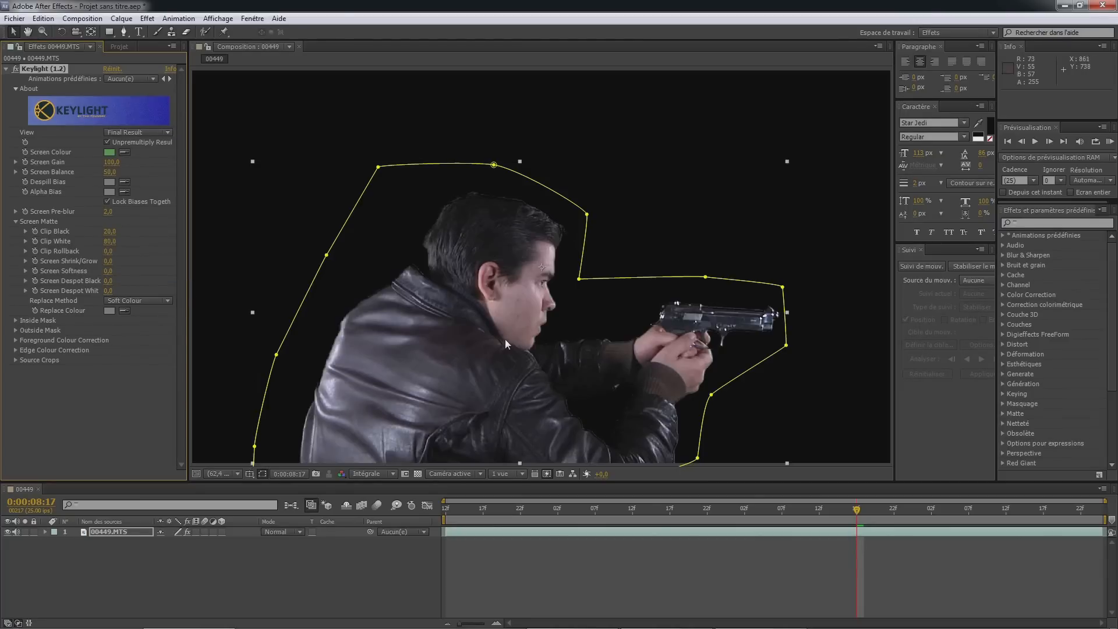
pyautogui.press('.')
pyautogui.press('space')
pyautogui.moveTo(409, 305); pyautogui.dragTo(416, 215)
pyautogui.click(419, 474)
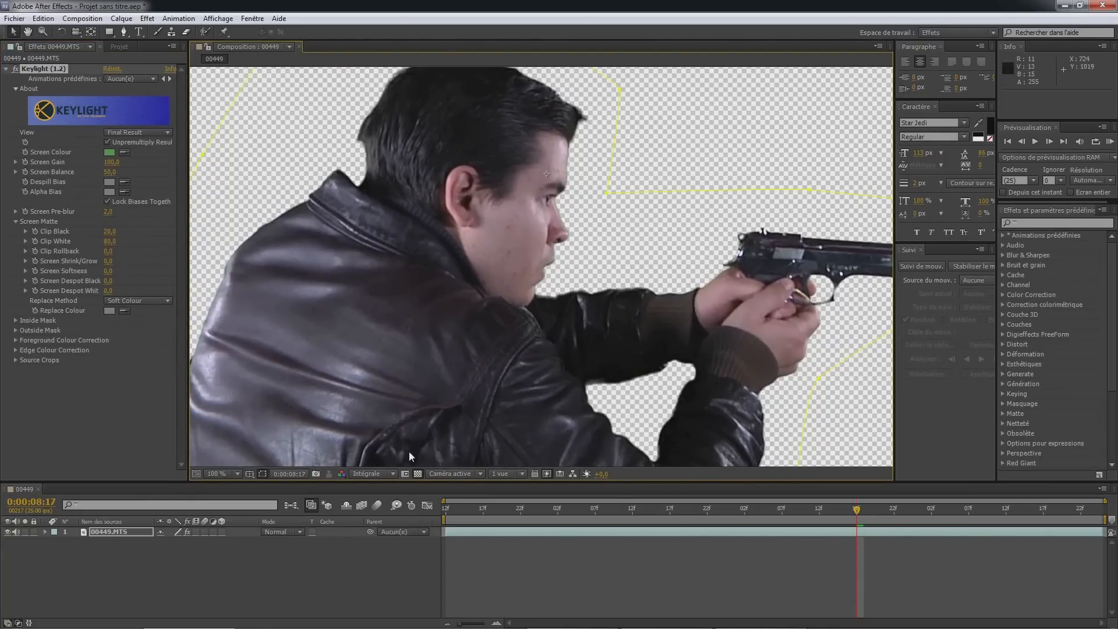
pyautogui.click(416, 473)
pyautogui.click(237, 474)
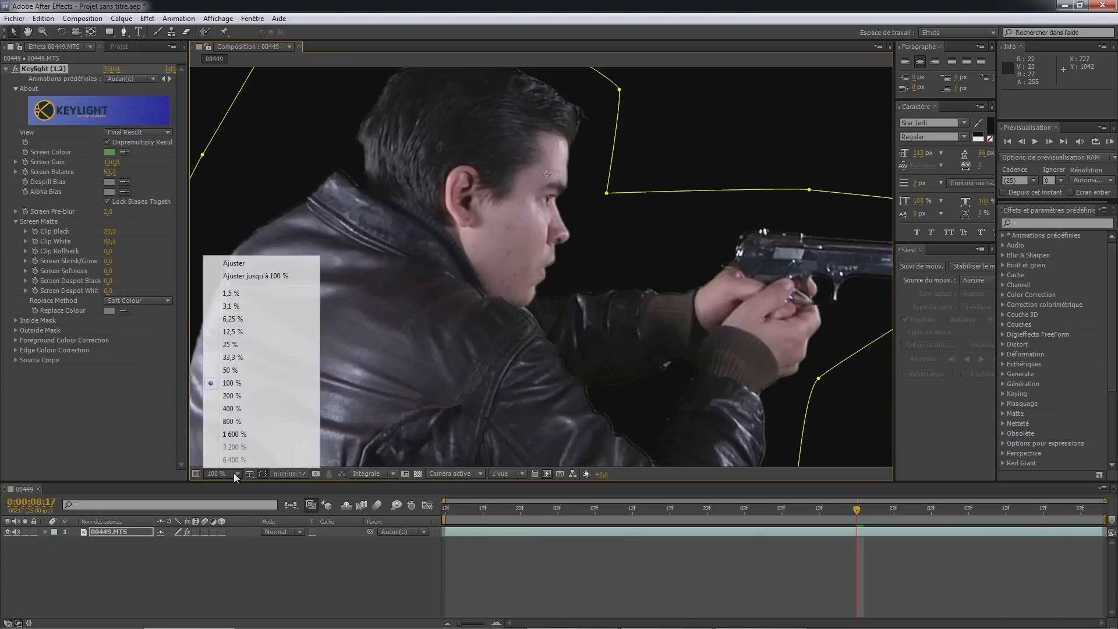
pyautogui.click(253, 272)
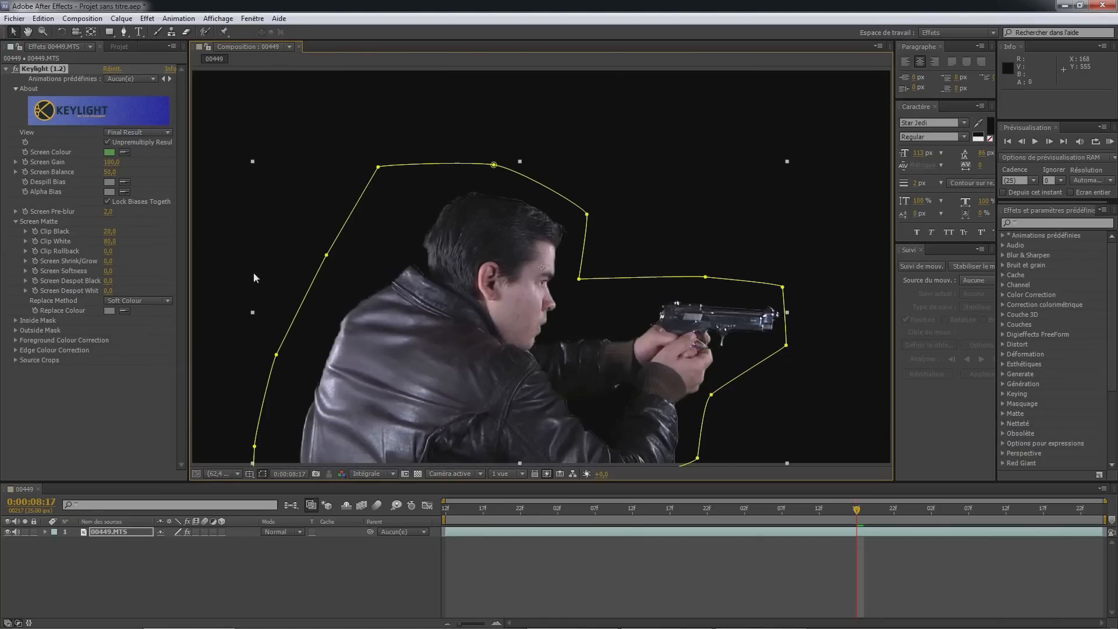
# - Set Keylight's Screen Shrink/Grow to -1 to tighten the matte around the man
pyautogui.scroll(1, 374, 295)
pyautogui.press('space')
pyautogui.moveTo(336, 279); pyautogui.dragTo(418, 278)
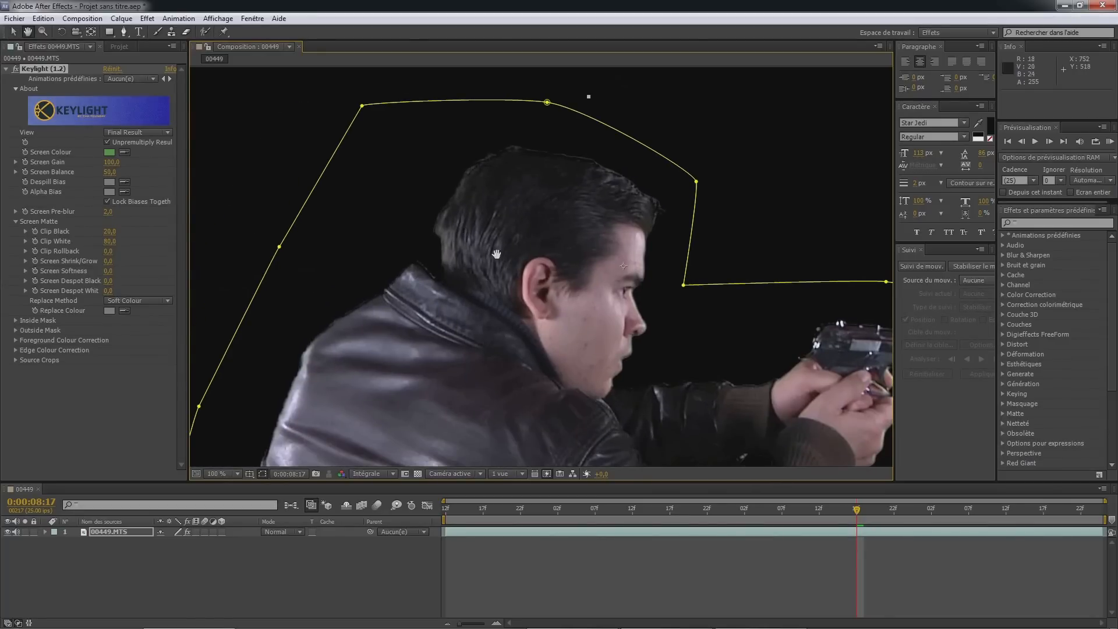
pyautogui.moveTo(497, 254); pyautogui.dragTo(388, 184)
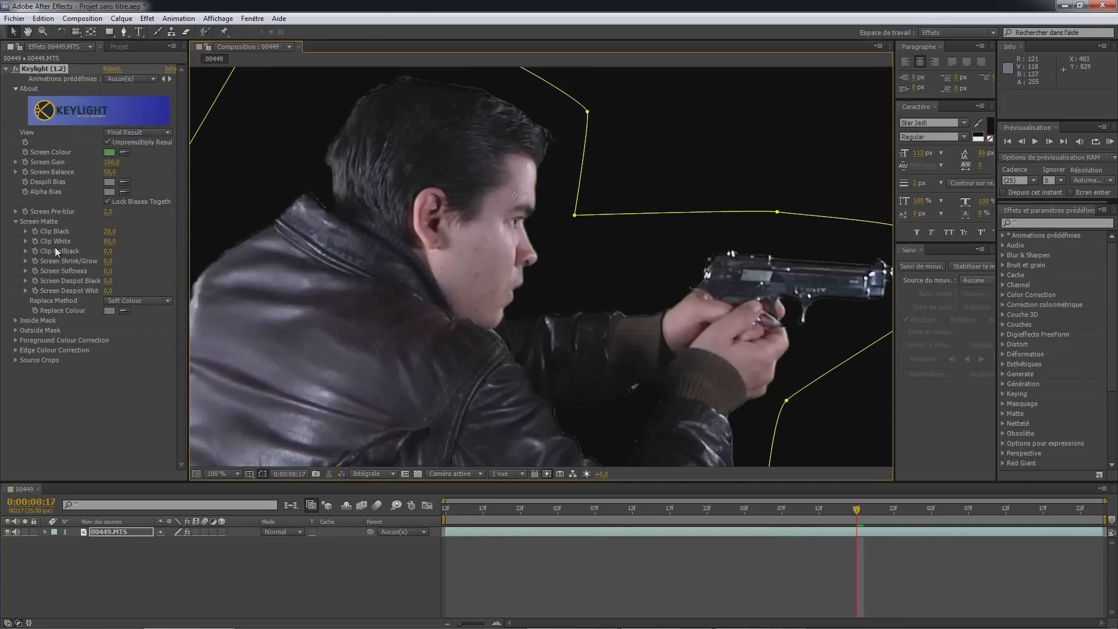
pyautogui.click(108, 261)
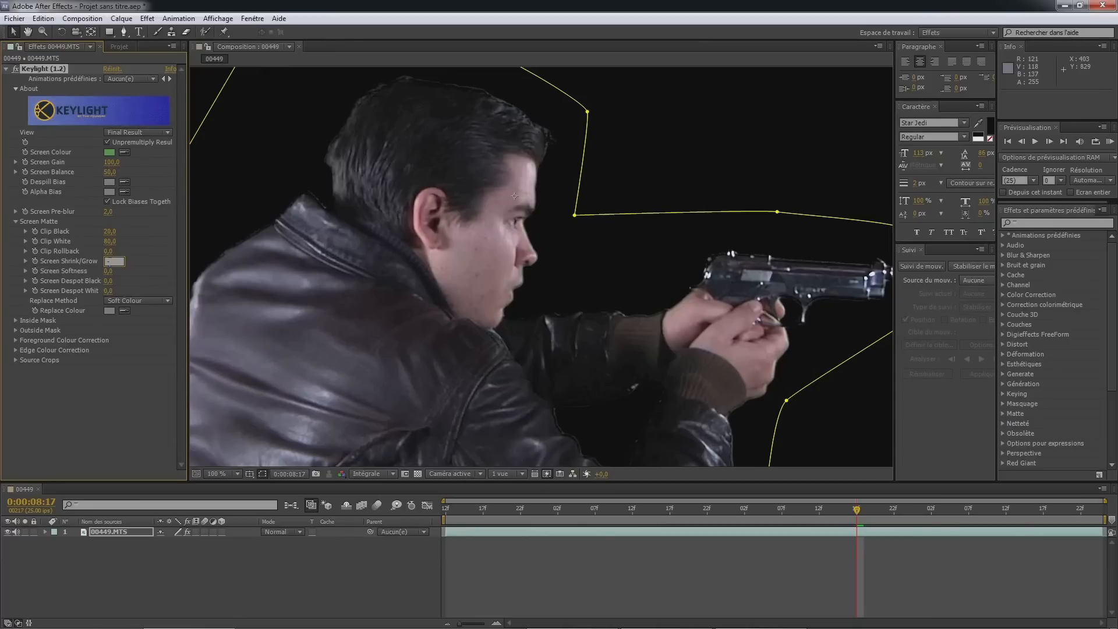
pyautogui.press('Return')
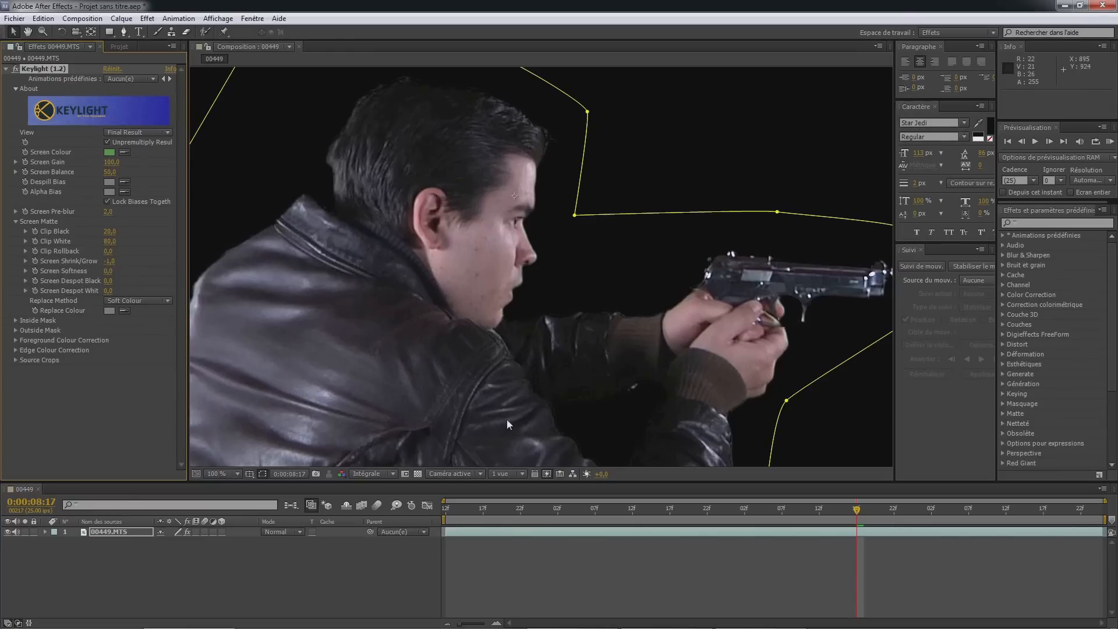
# - Set Keylight's Screen Softness to 1 and its Replace Method to Hard Colour
pyautogui.click(109, 271)
pyautogui.press('h')
pyautogui.moveTo(493, 360); pyautogui.dragTo(379, 257)
pyautogui.press('v')
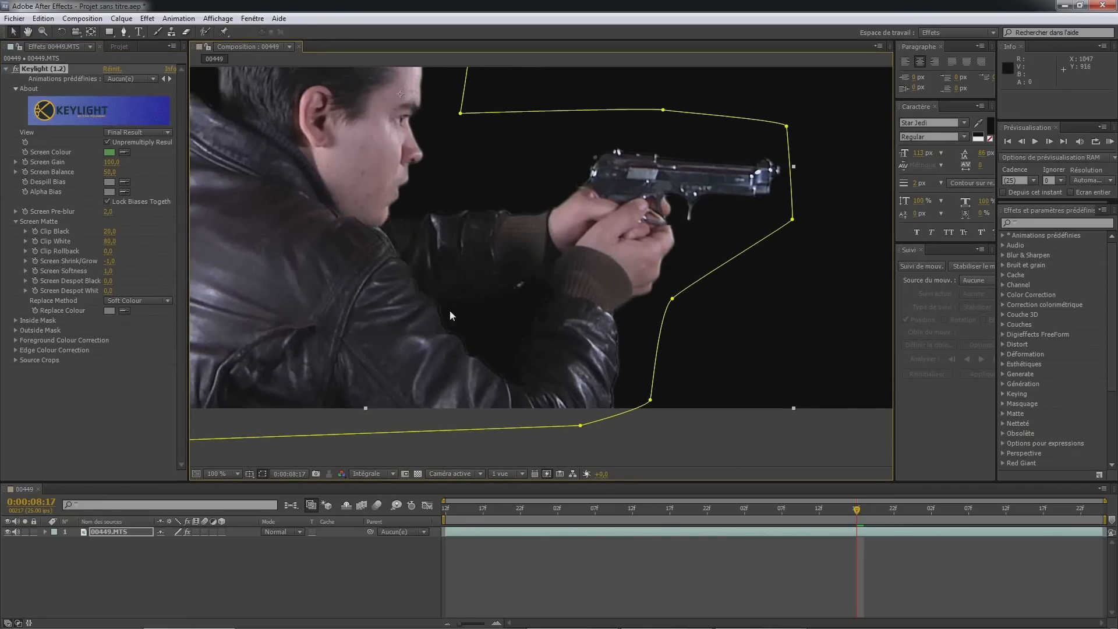
pyautogui.click(137, 300)
pyautogui.click(143, 339)
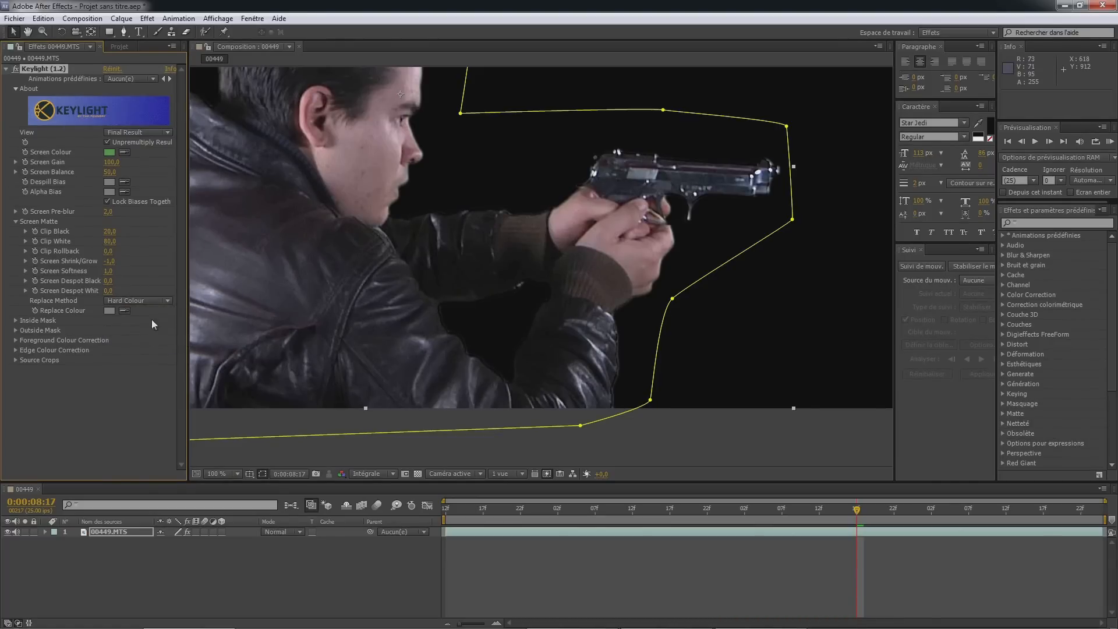
pyautogui.click(109, 310)
pyautogui.moveTo(512, 307); pyautogui.dragTo(547, 273)
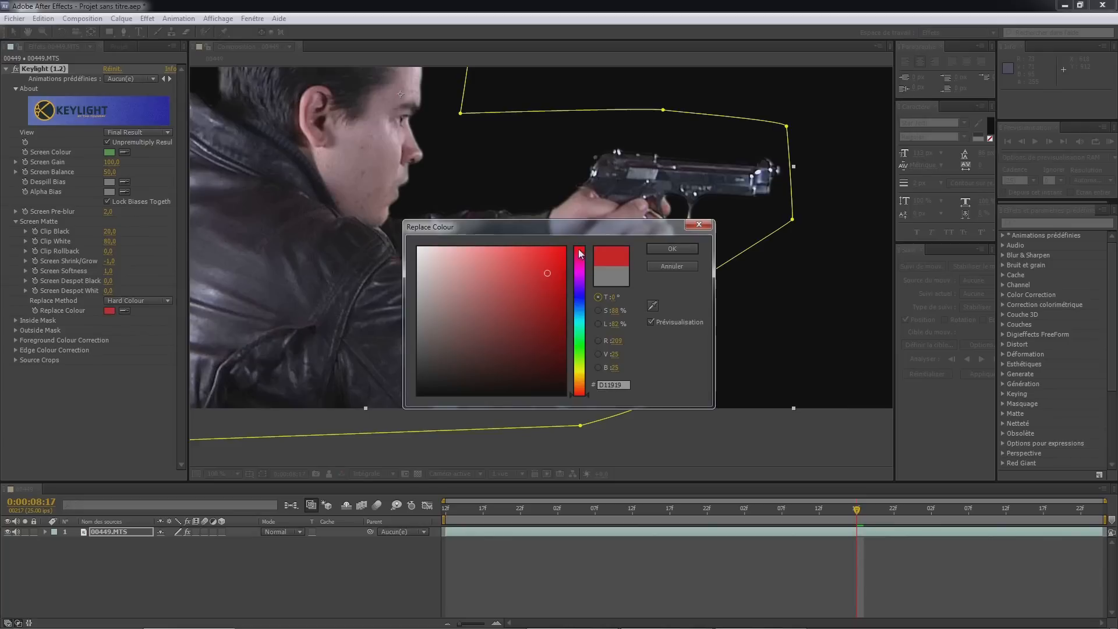
pyautogui.moveTo(594, 230); pyautogui.dragTo(492, 189)
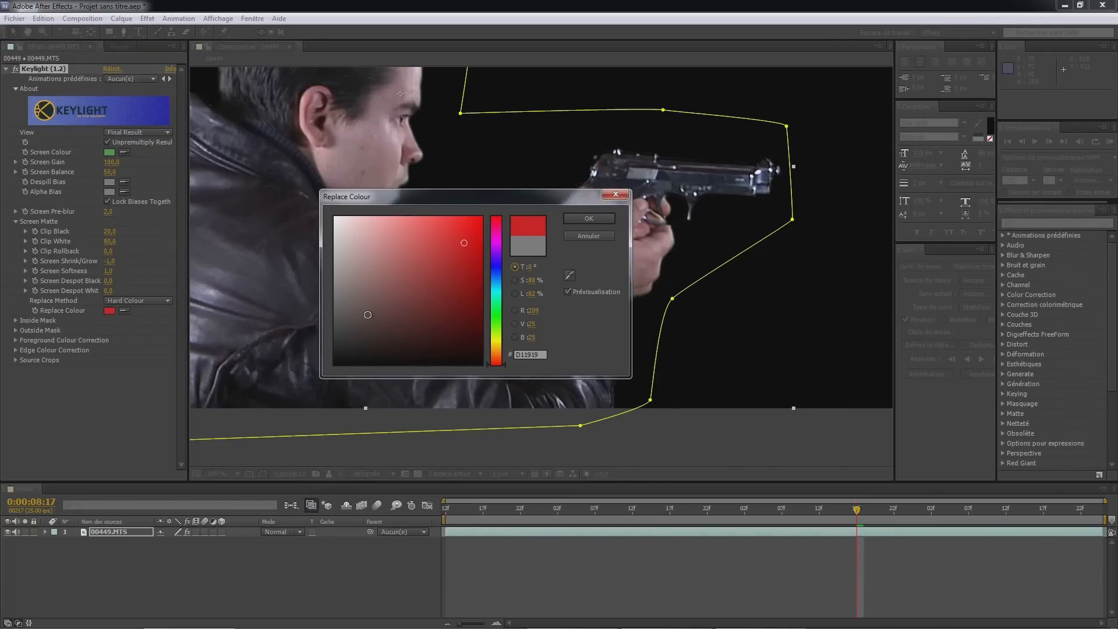
pyautogui.click(577, 236)
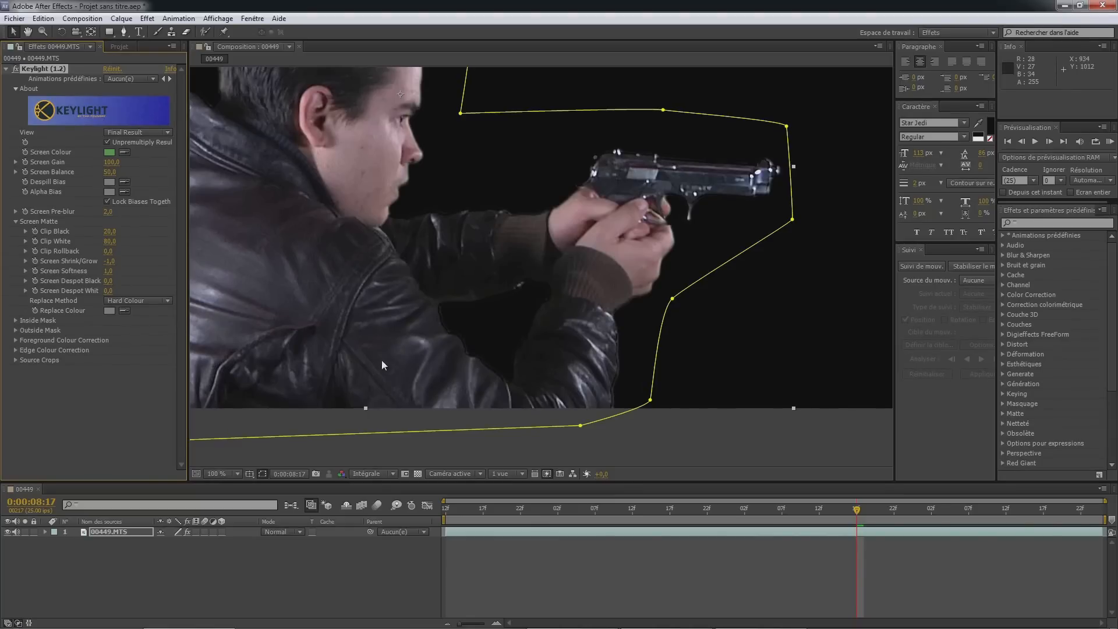
# - Show the transparency grid and examine the keyed edges around the gun, arms, head and jacket at 100 %
pyautogui.click(417, 473)
pyautogui.moveTo(675, 184); pyautogui.dragTo(640, 198)
pyautogui.moveTo(410, 179); pyautogui.dragTo(630, 318)
pyautogui.moveTo(563, 277); pyautogui.dragTo(533, 201)
pyautogui.press('v')
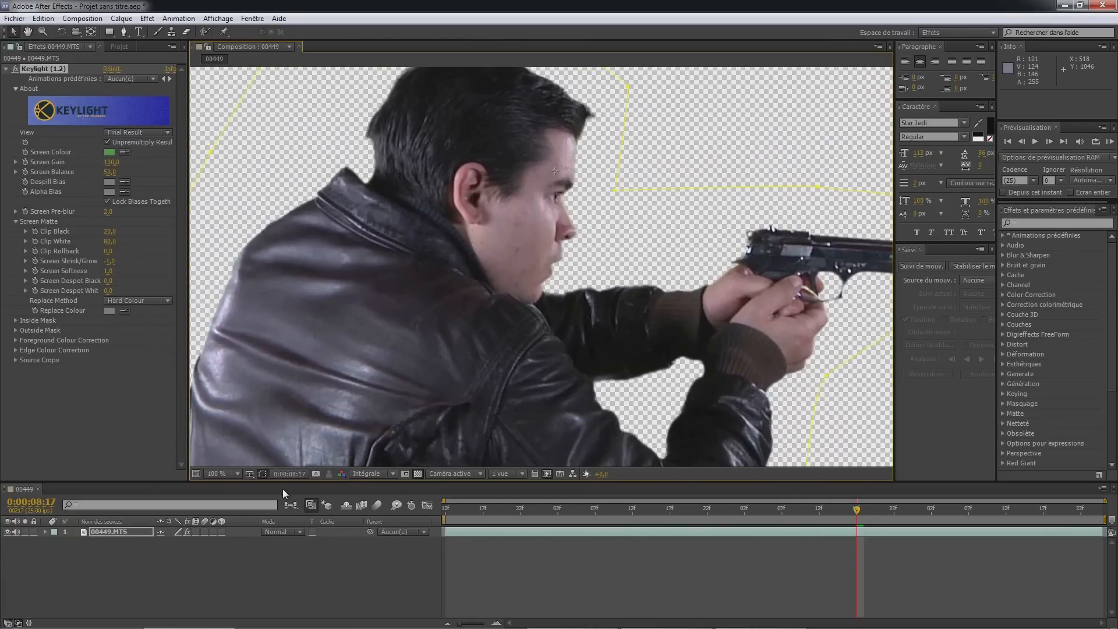
pyautogui.click(223, 475)
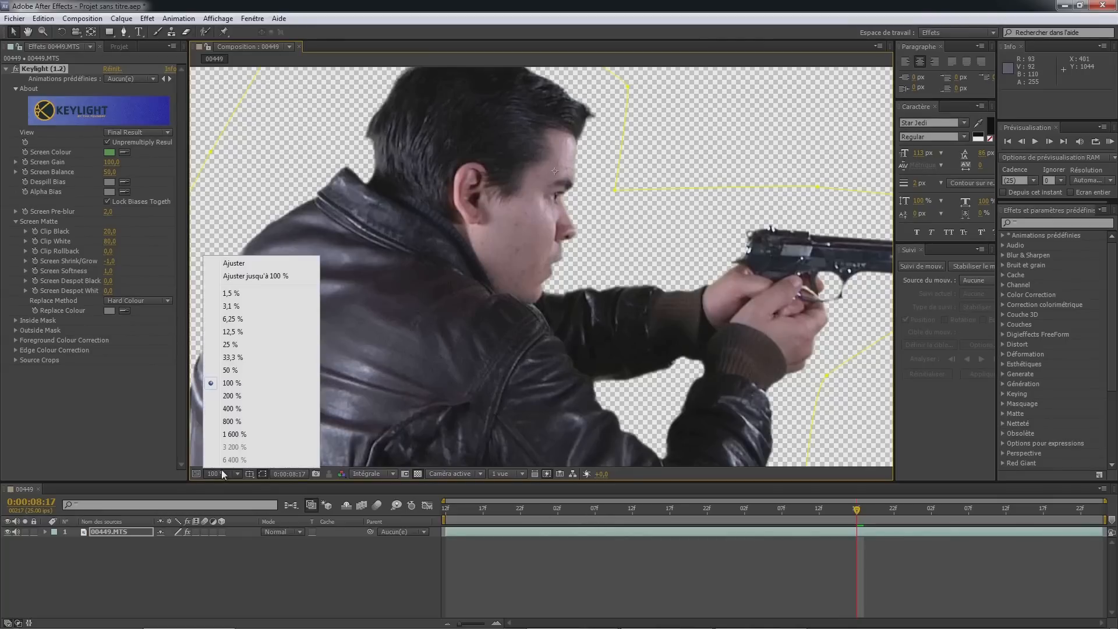
pyautogui.click(270, 277)
# - Preview the keyed clip from the first frame, and hide the transparency grid at 0:00:06:16
pyautogui.click(555, 509)
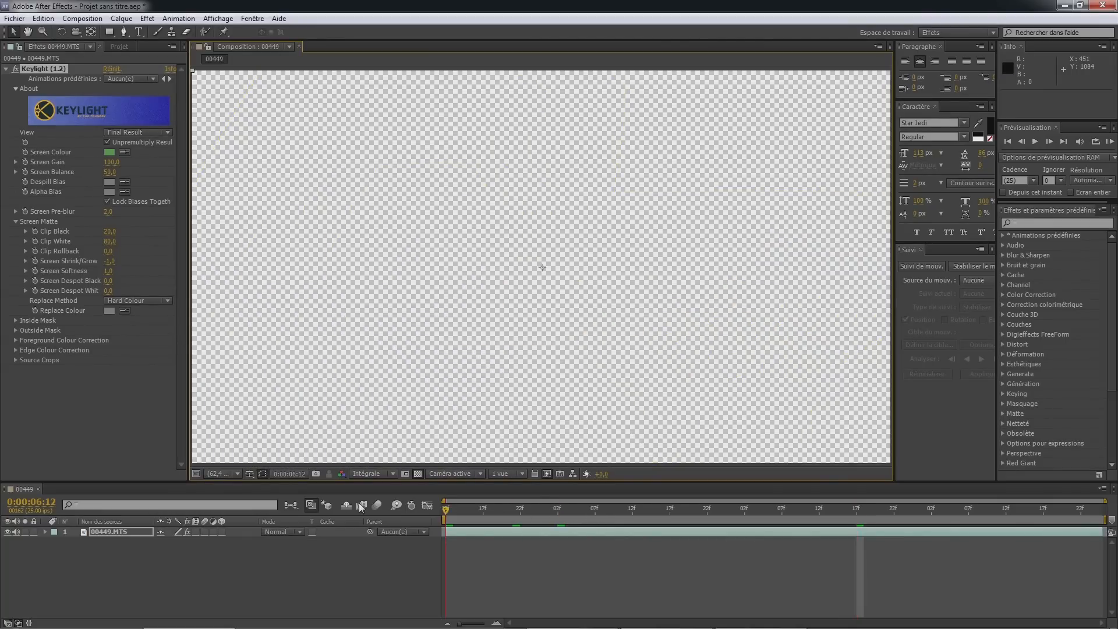
pyautogui.click(354, 564)
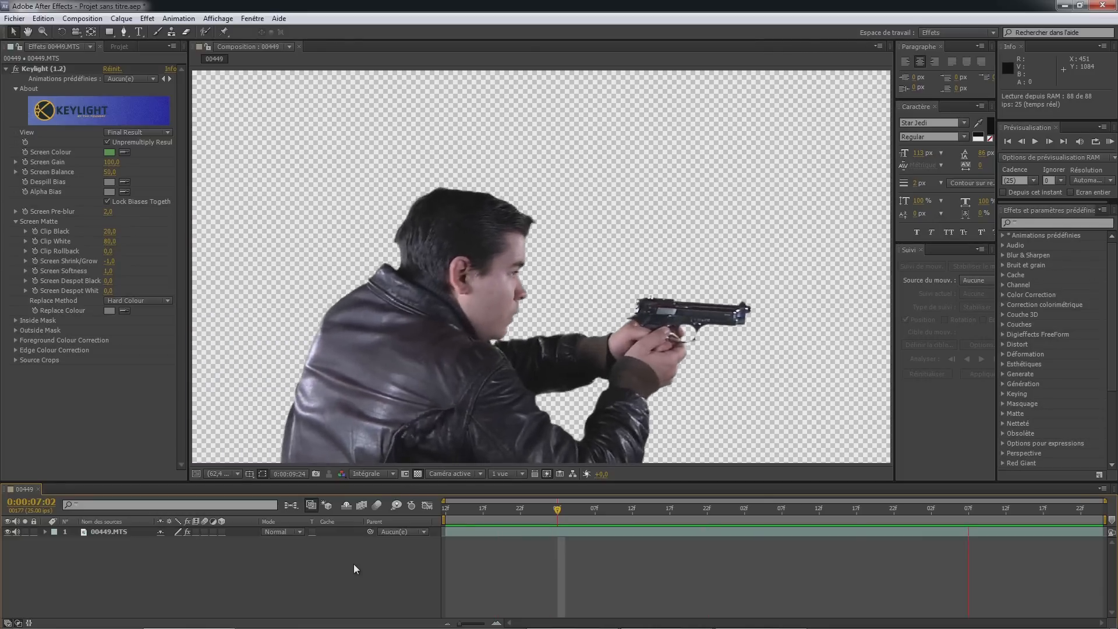
pyautogui.hotkey('shift', 'pageup')
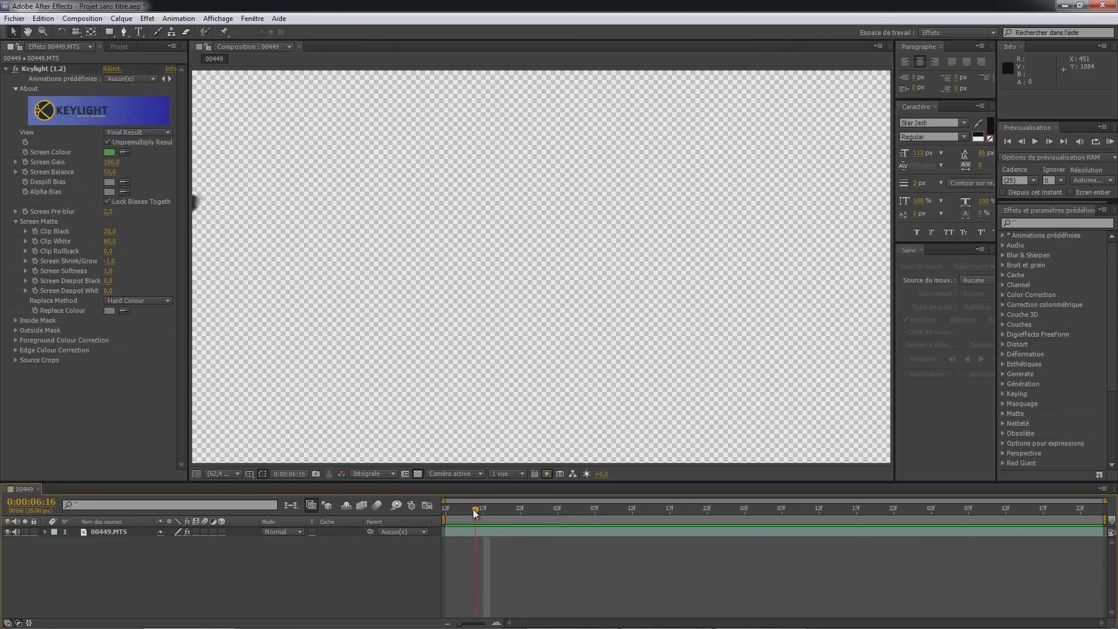
pyautogui.press('pageup')
pyautogui.click(418, 474)
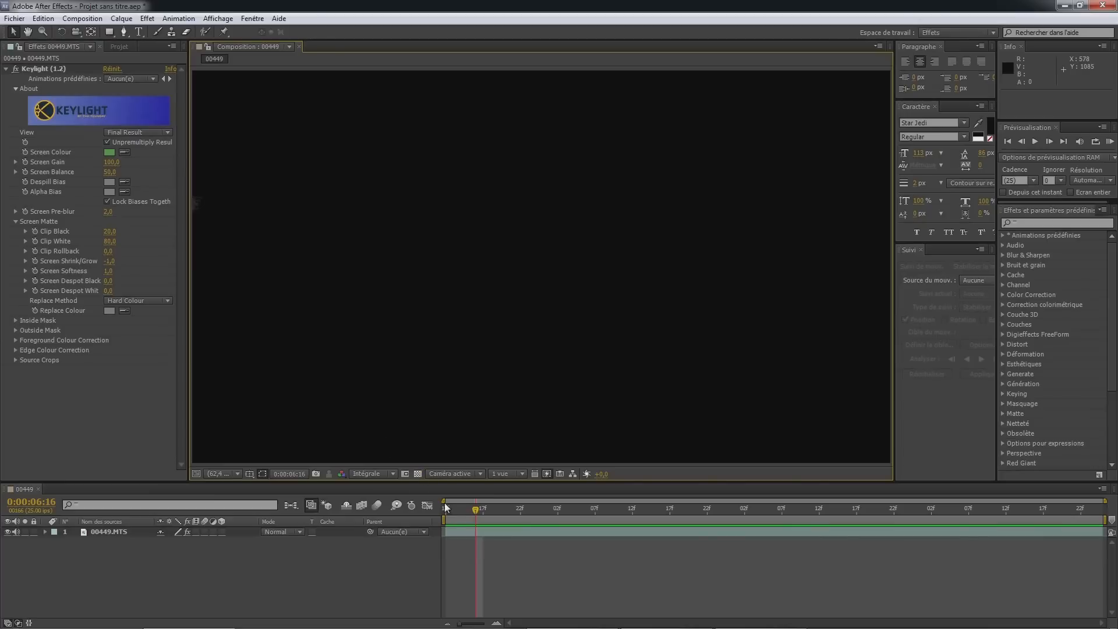
# - Import the Fireball_AtCam_03 clip from the 08. Explosions folder and show the project's file list
pyautogui.moveTo(506, 627)
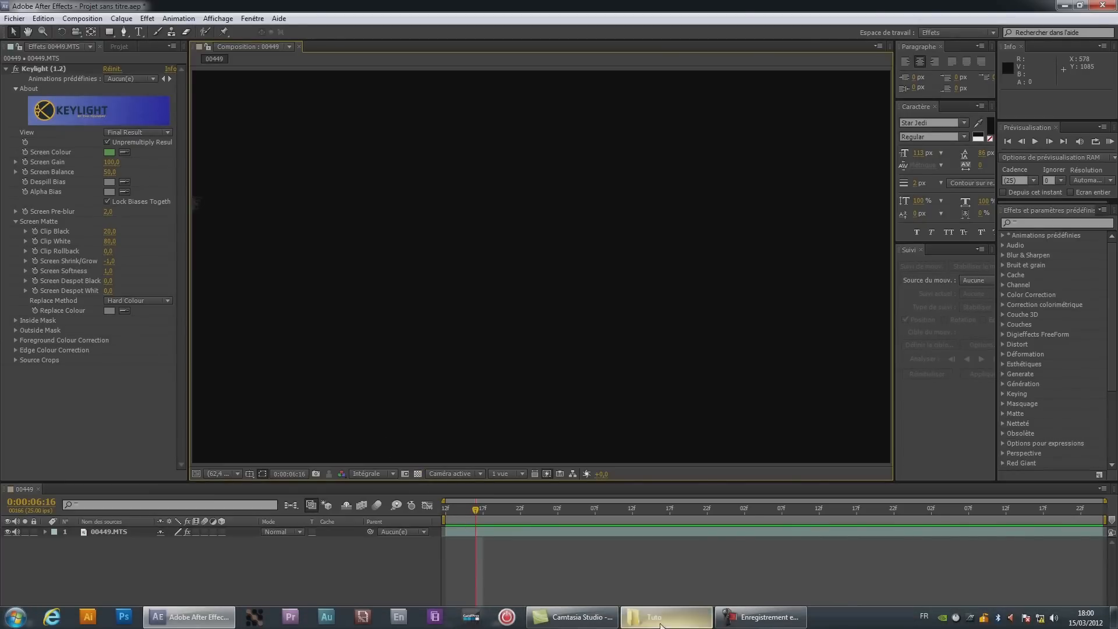
pyautogui.click(5, 624)
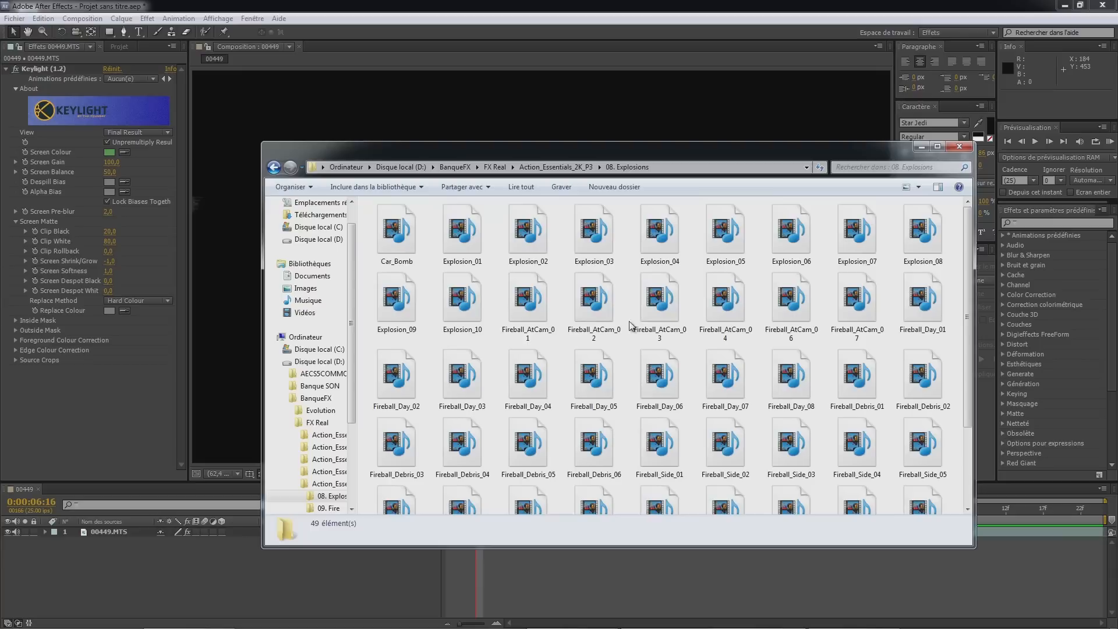
pyautogui.moveTo(661, 303); pyautogui.dragTo(111, 407)
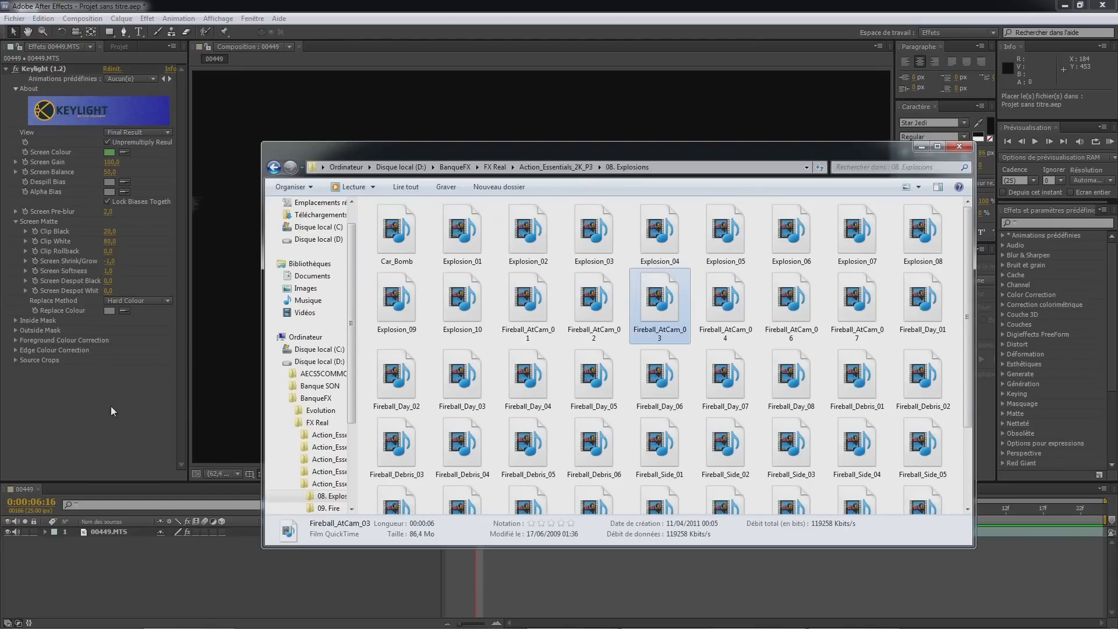
pyautogui.click(116, 47)
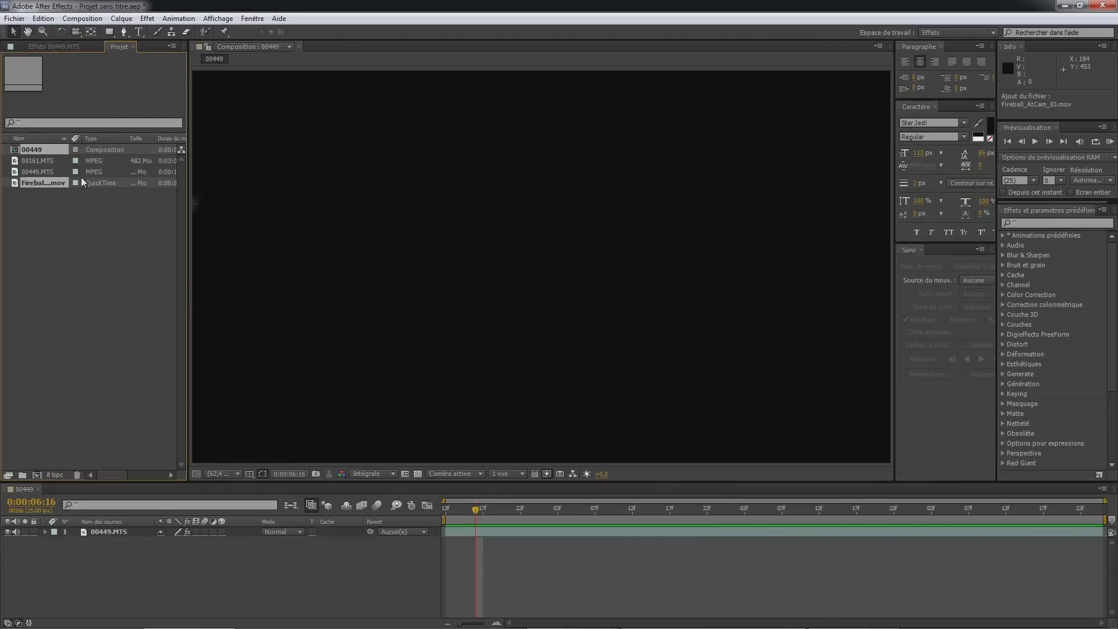
# - Add the Fireball_AtCam_03 clip to the 00449 composition and place its layer beneath 00449.MTS
pyautogui.moveTo(37, 183); pyautogui.dragTo(422, 528)
pyautogui.click(589, 509)
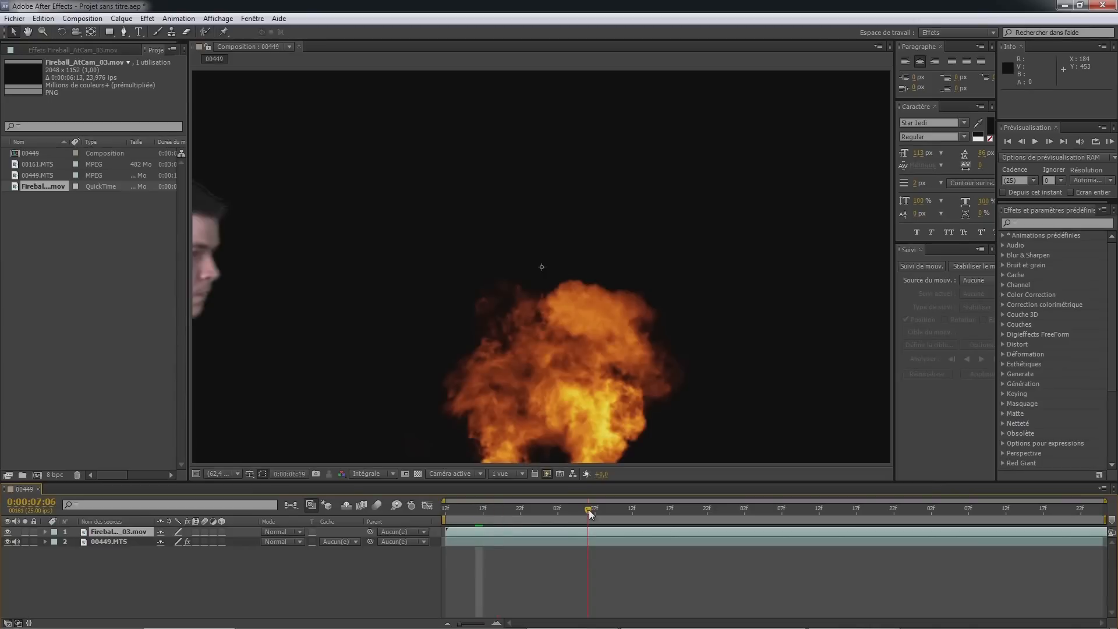
pyautogui.click(677, 509)
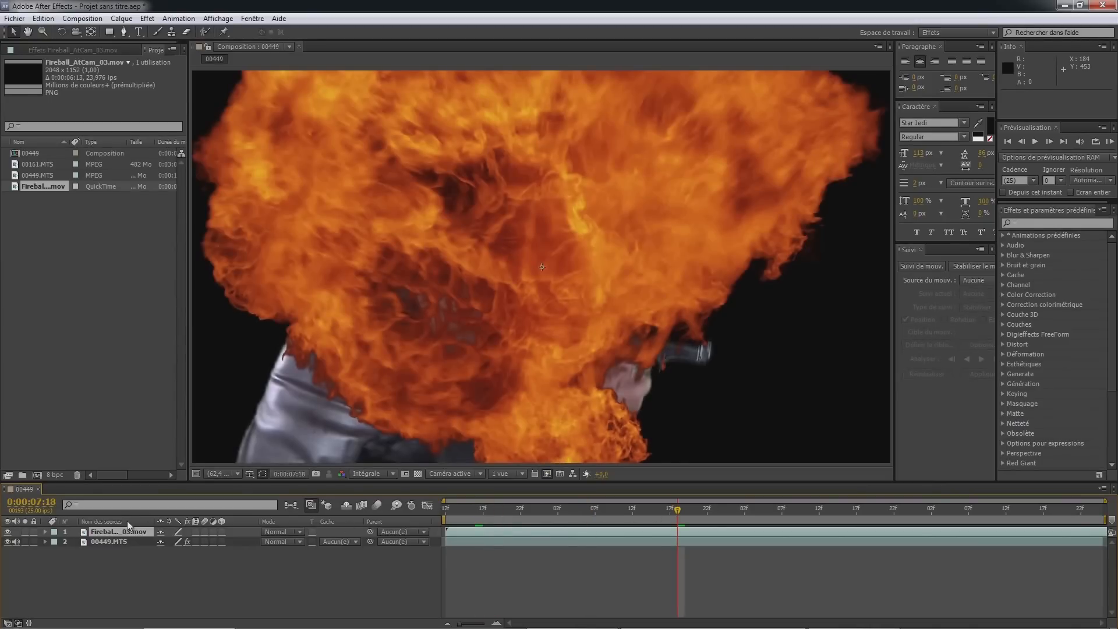
pyautogui.moveTo(123, 529)
pyautogui.mouseDown()
pyautogui.moveTo(124, 549)
pyautogui.moveTo(111, 546)
pyautogui.mouseUp()
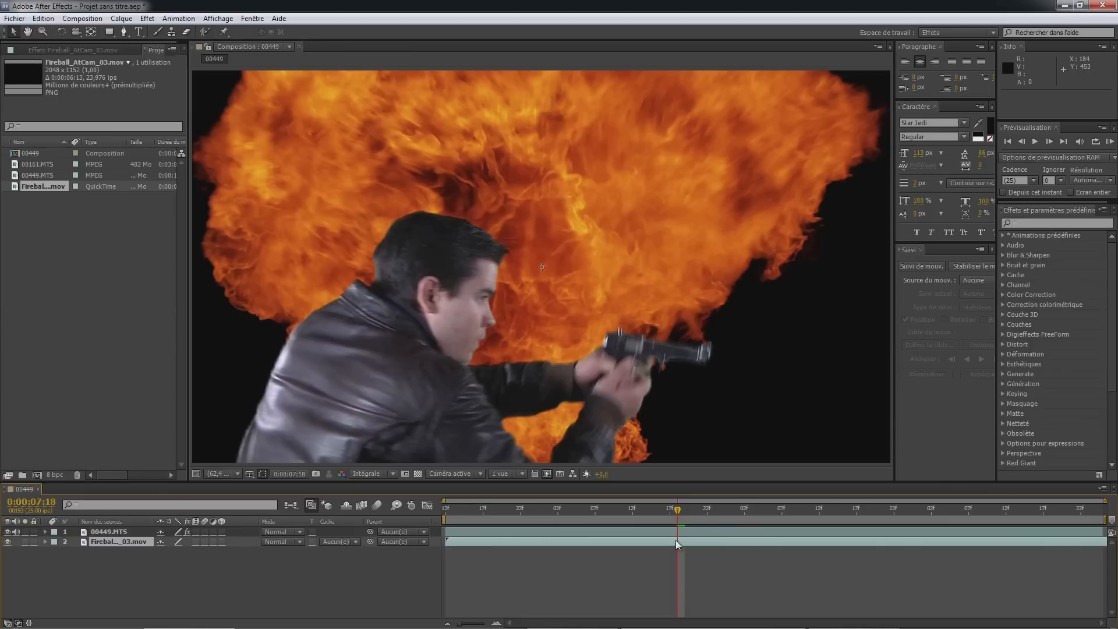
# - Shift the fireball layer in time to start at 0:00:09:08, and preview the composite
pyautogui.moveTo(460, 531); pyautogui.dragTo(725, 526)
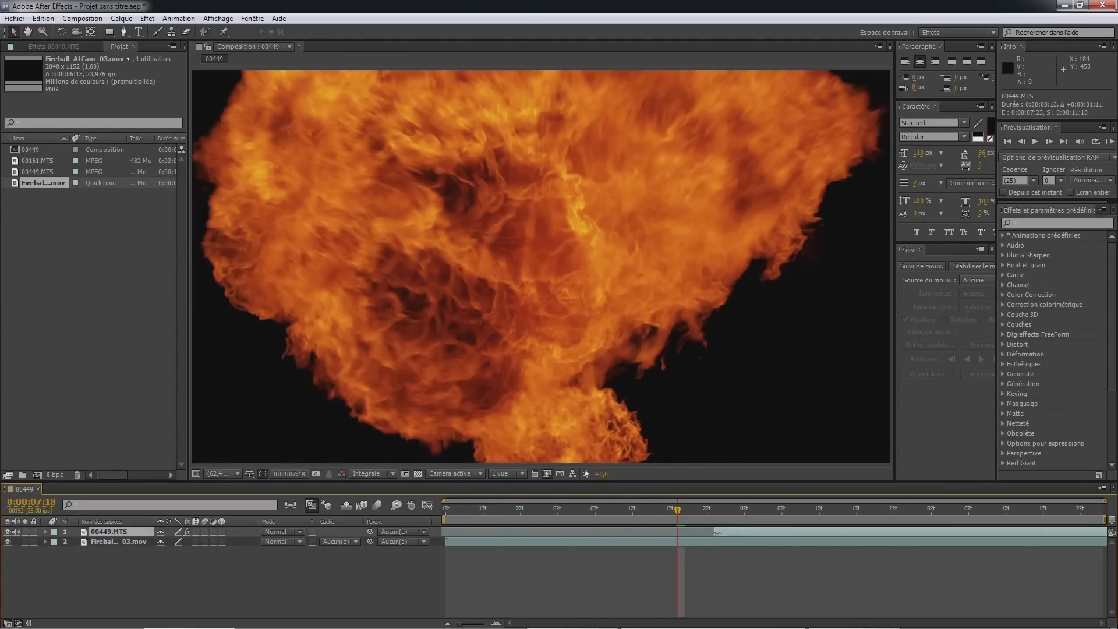
pyautogui.hotkey('ctrl', 'z')
pyautogui.moveTo(493, 539); pyautogui.dragTo(803, 540)
pyautogui.moveTo(683, 510); pyautogui.dragTo(1027, 480)
pyautogui.press('[')
pyautogui.moveTo(1037, 541); pyautogui.dragTo(984, 540)
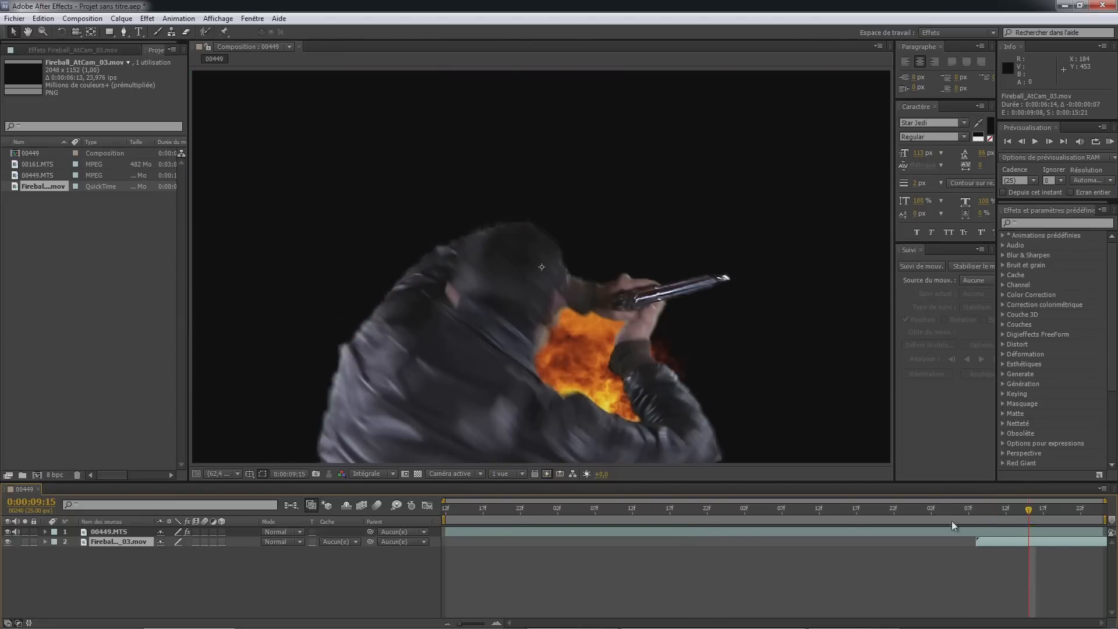
pyautogui.click(952, 521)
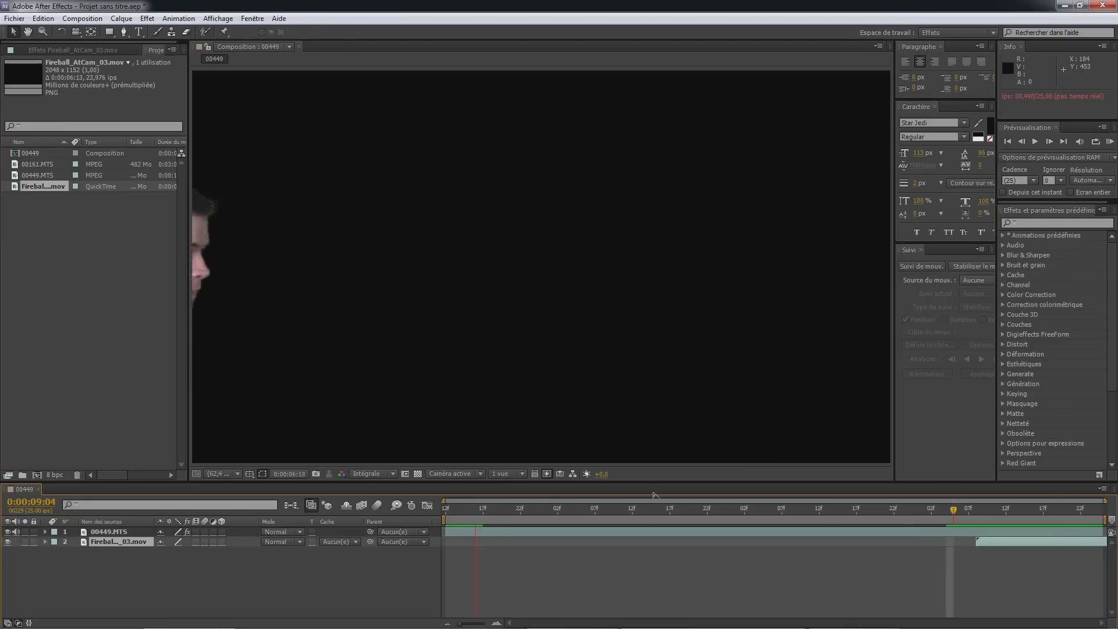
pyautogui.click(798, 574)
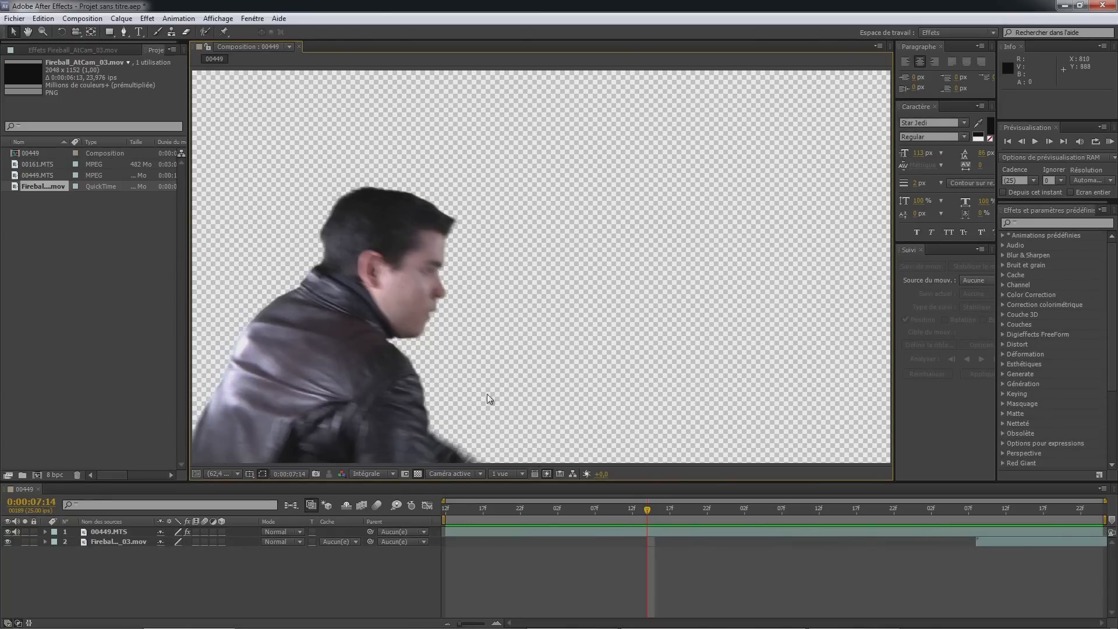
# - Import the landscape clip 20100810_111331.m2ts and place it as the lowest layer of the 00449 composition
pyautogui.moveTo(535, 512); pyautogui.dragTo(397, 512)
pyautogui.moveTo(429, 626)
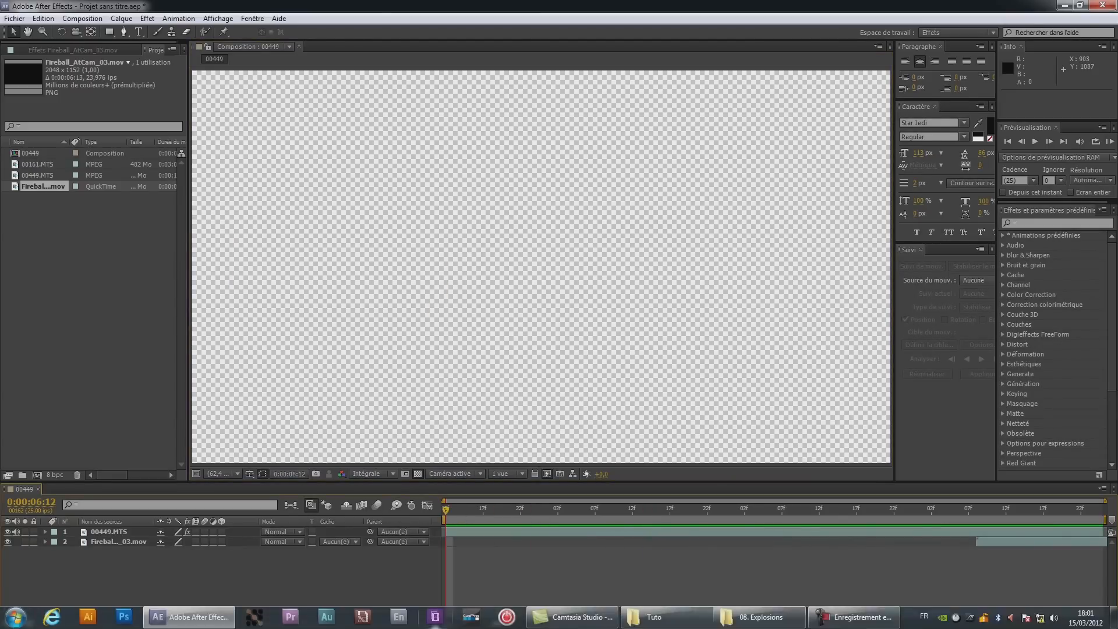
pyautogui.moveTo(686, 624)
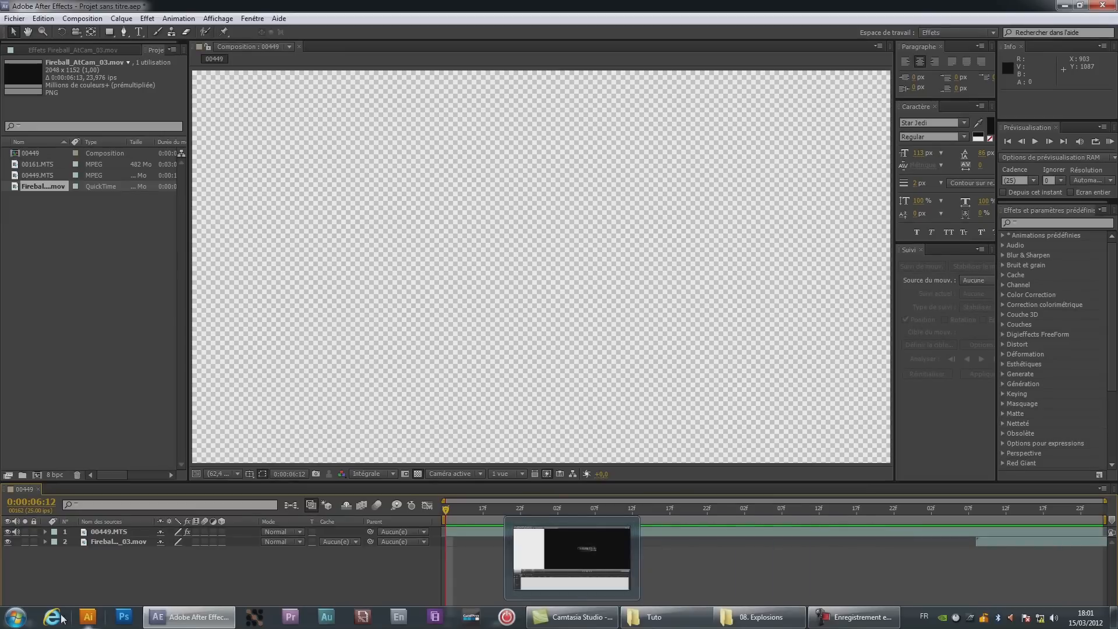
pyautogui.click(15, 618)
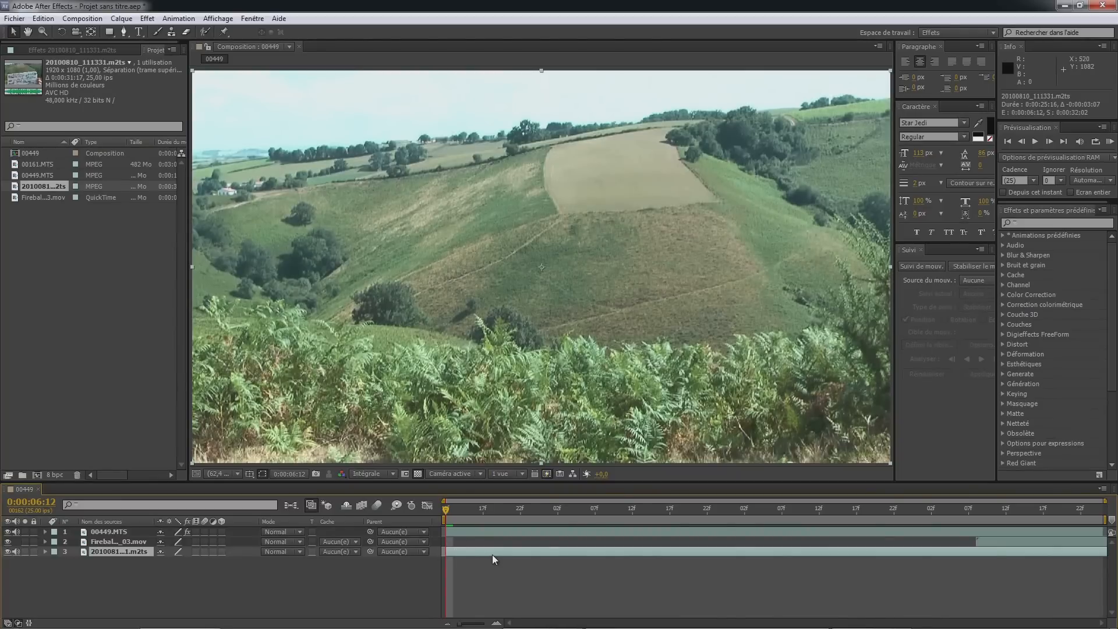
# - Freeze the landscape layer on its frame at 0:00:06:12 and check the composite at several times up to 0:00:08:00
pyautogui.rightClick(494, 554)
pyautogui.moveTo(629, 214)
pyautogui.moveTo(670, 227)
pyautogui.click(763, 252)
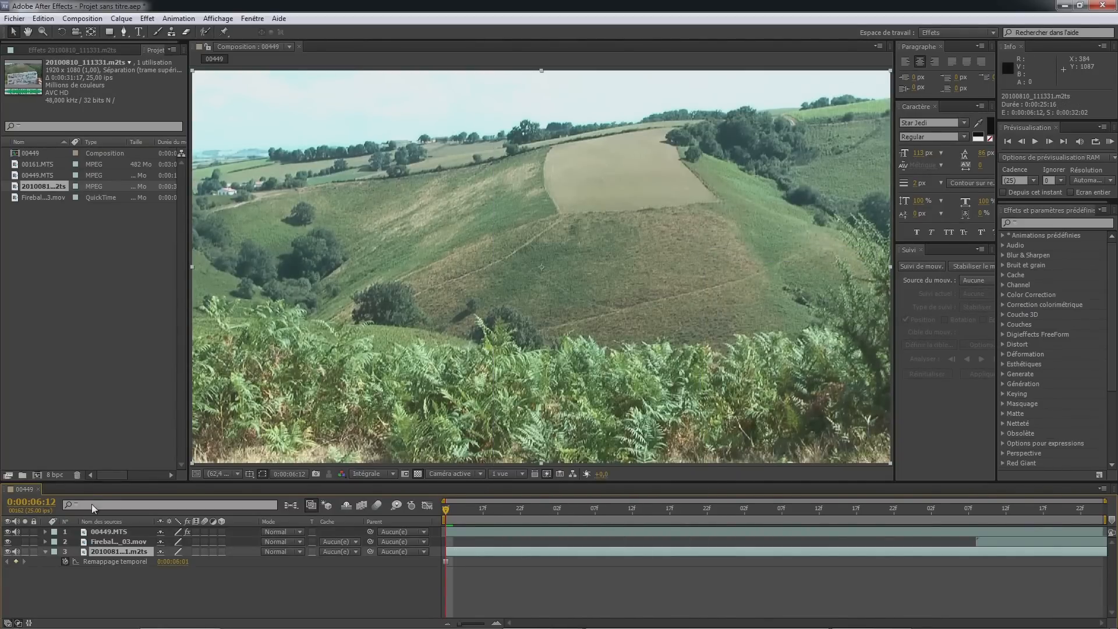
pyautogui.moveTo(446, 509); pyautogui.dragTo(698, 505)
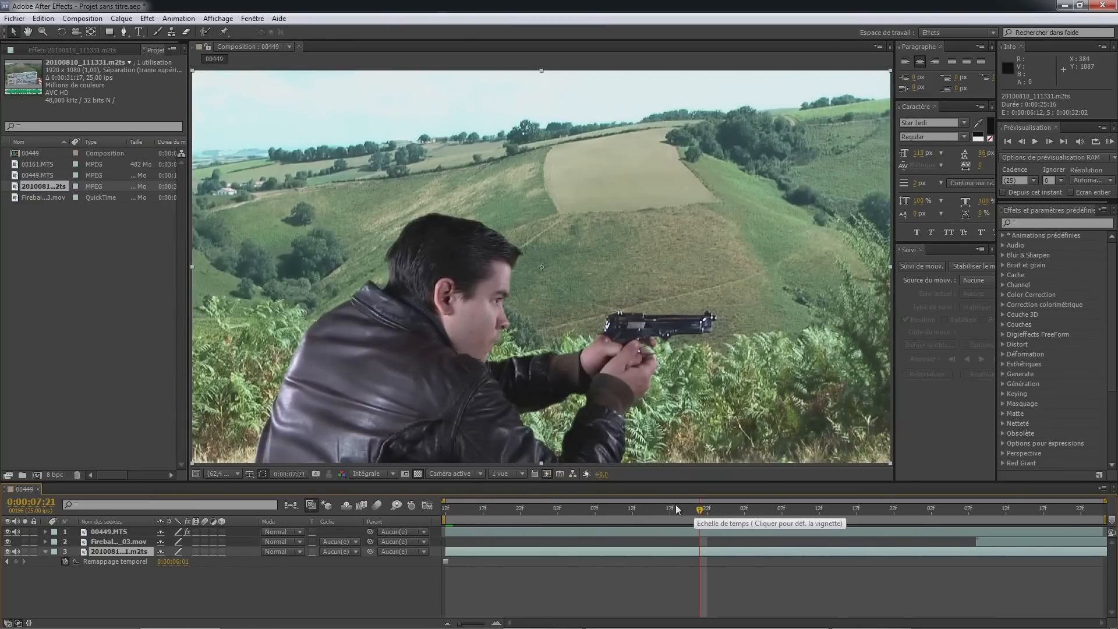
pyautogui.moveTo(751, 511); pyautogui.dragTo(819, 511)
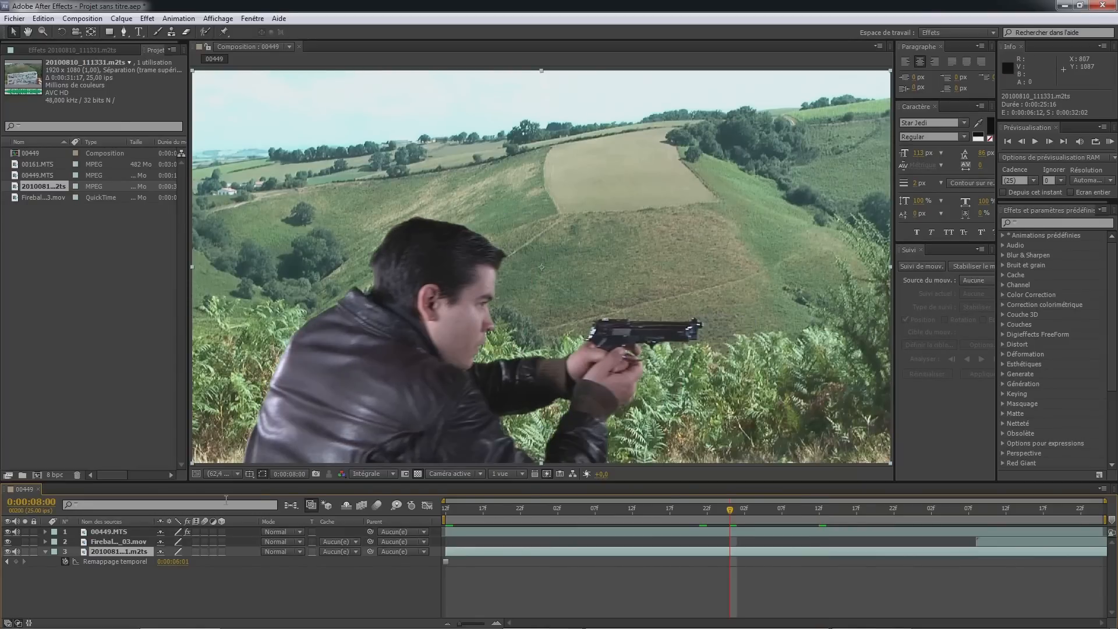
# - Apply Levels with a Gamma of 1.46 to the fireball layer and move the effect to the 00449.MTS layer
pyautogui.click(110, 541)
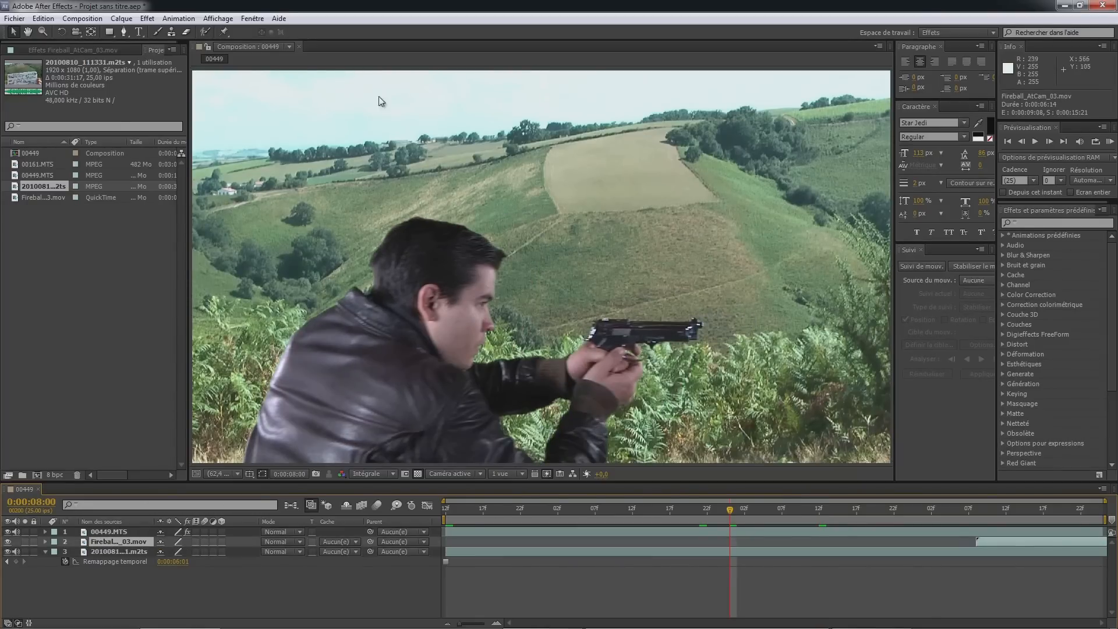
pyautogui.click(147, 18)
pyautogui.moveTo(304, 152)
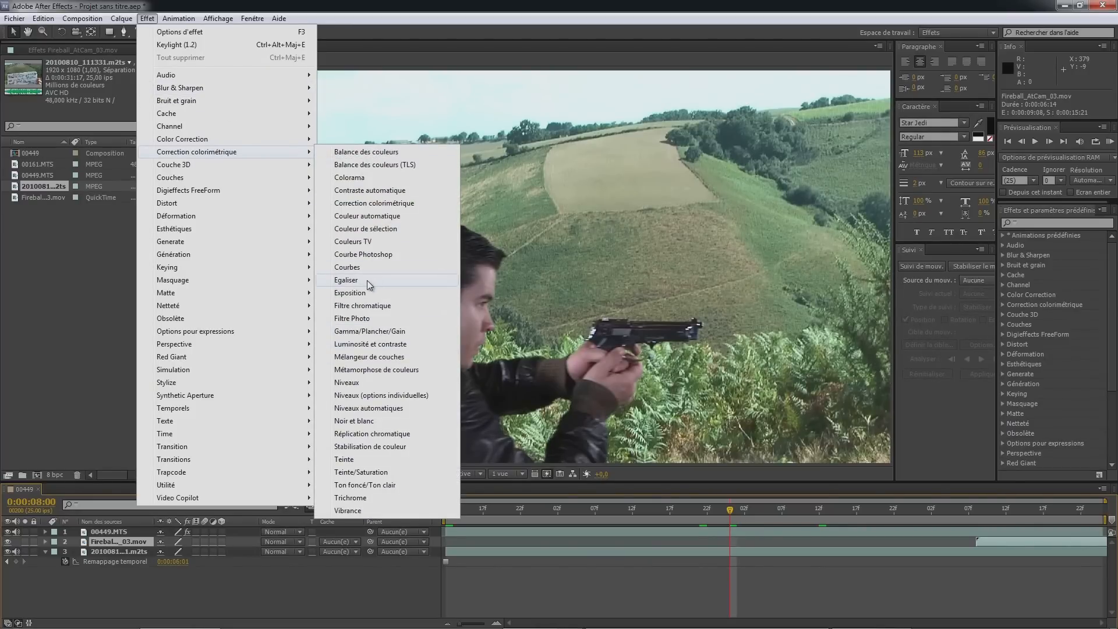
pyautogui.click(352, 383)
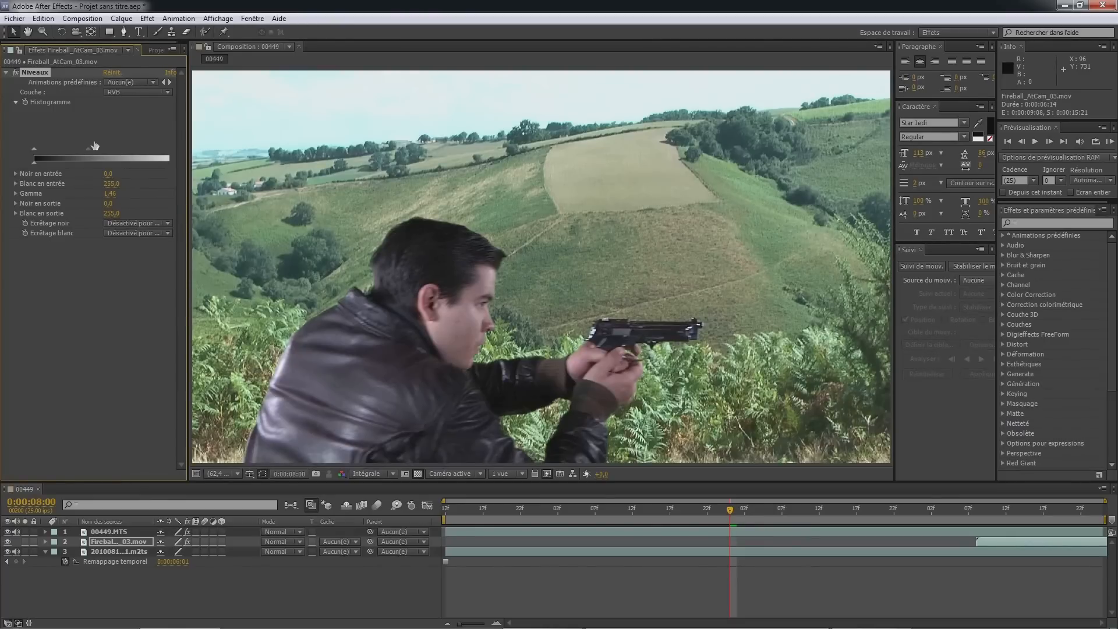
pyautogui.press('Delete')
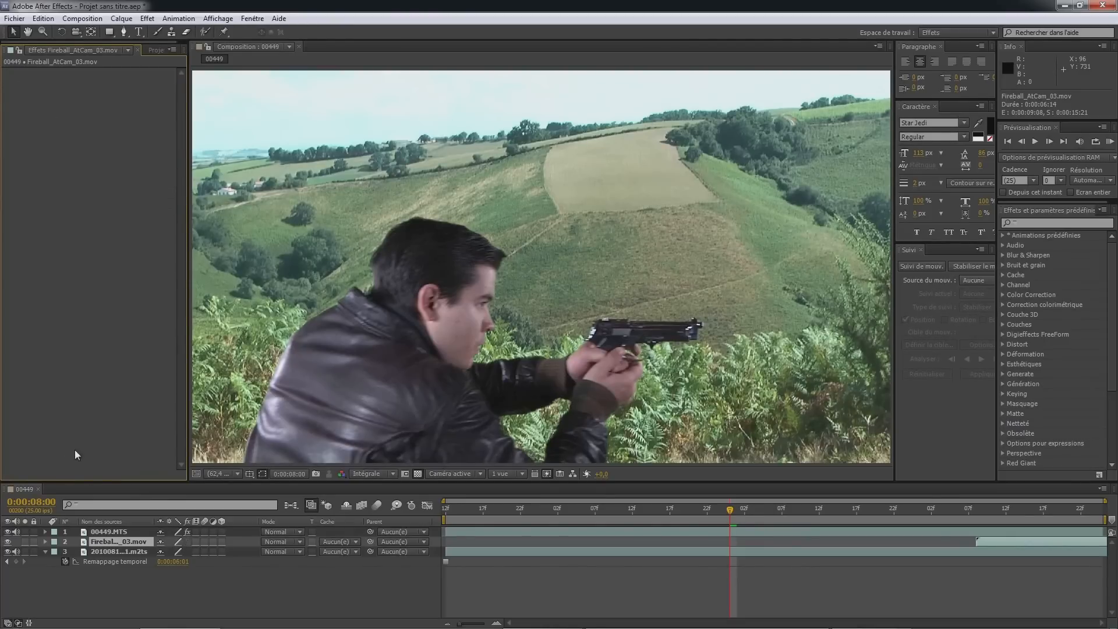
pyautogui.click(102, 526)
pyautogui.hotkey('ctrl', 'v')
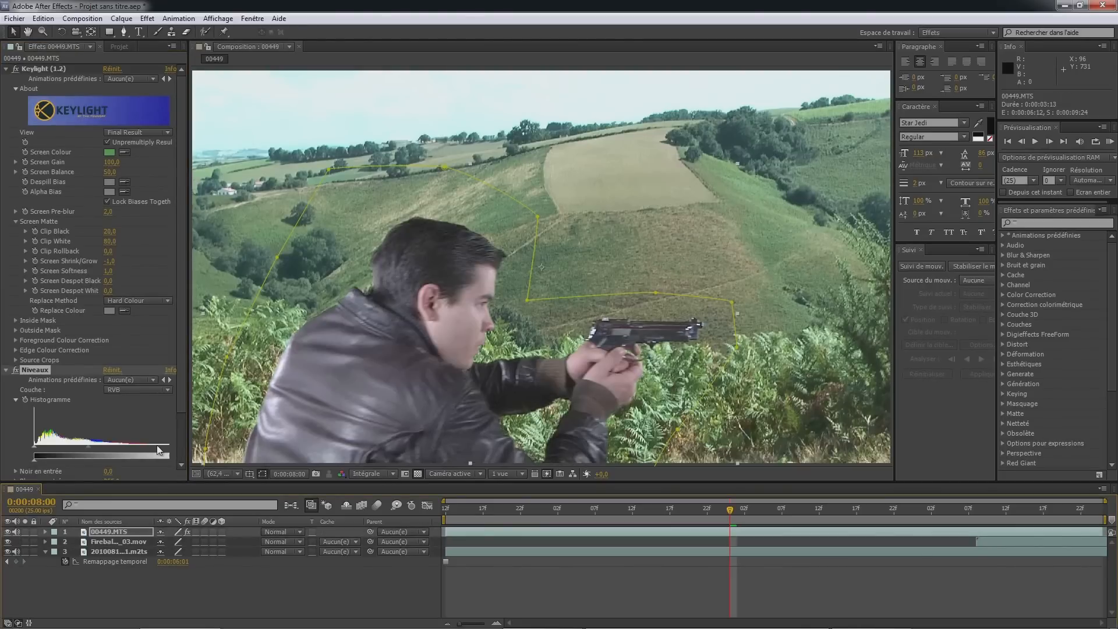
# - Adjust the Levels gamma of 00449.MTS per colour channel, with red at 1.01 and blue at 0.90
pyautogui.scroll(-3, 93, 360)
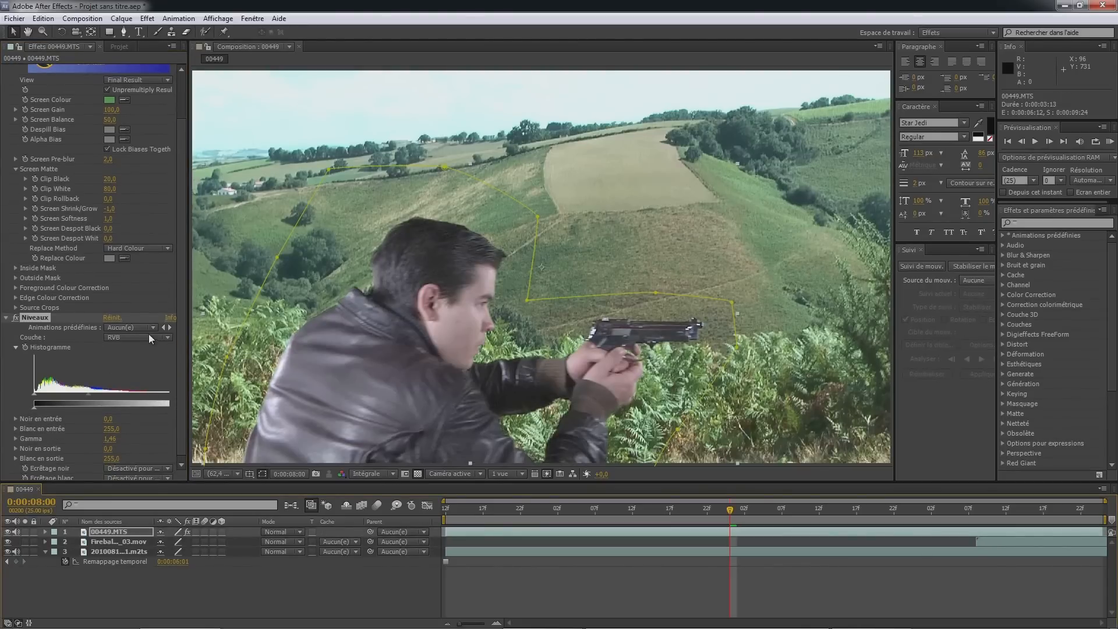
pyautogui.click(146, 336)
pyautogui.click(138, 363)
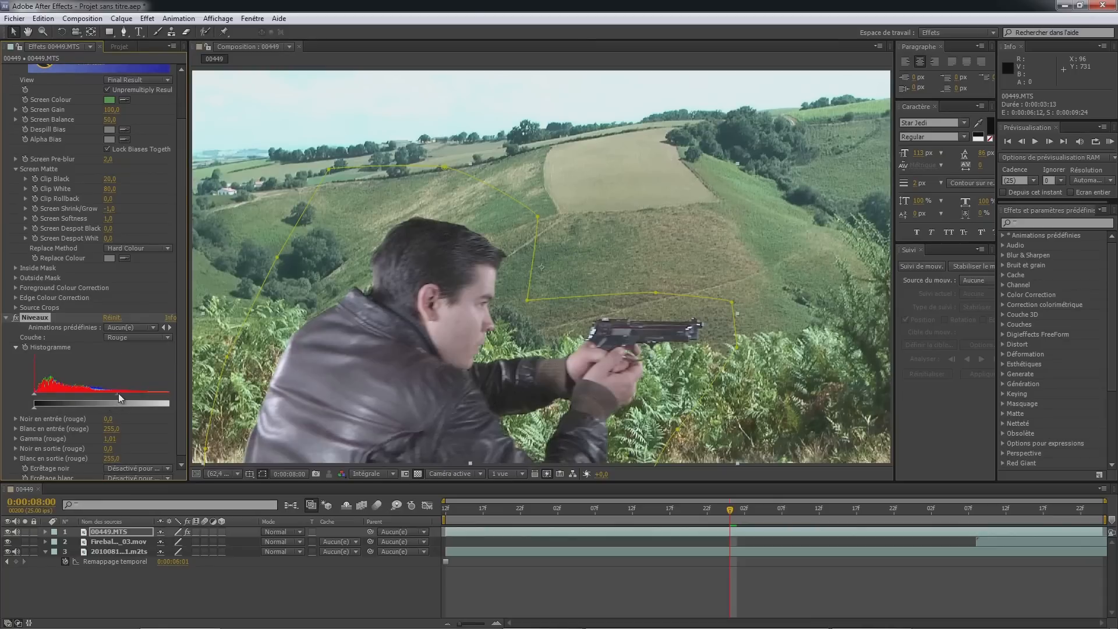
pyautogui.click(137, 337)
pyautogui.click(128, 376)
pyautogui.moveTo(109, 396); pyautogui.dragTo(107, 398)
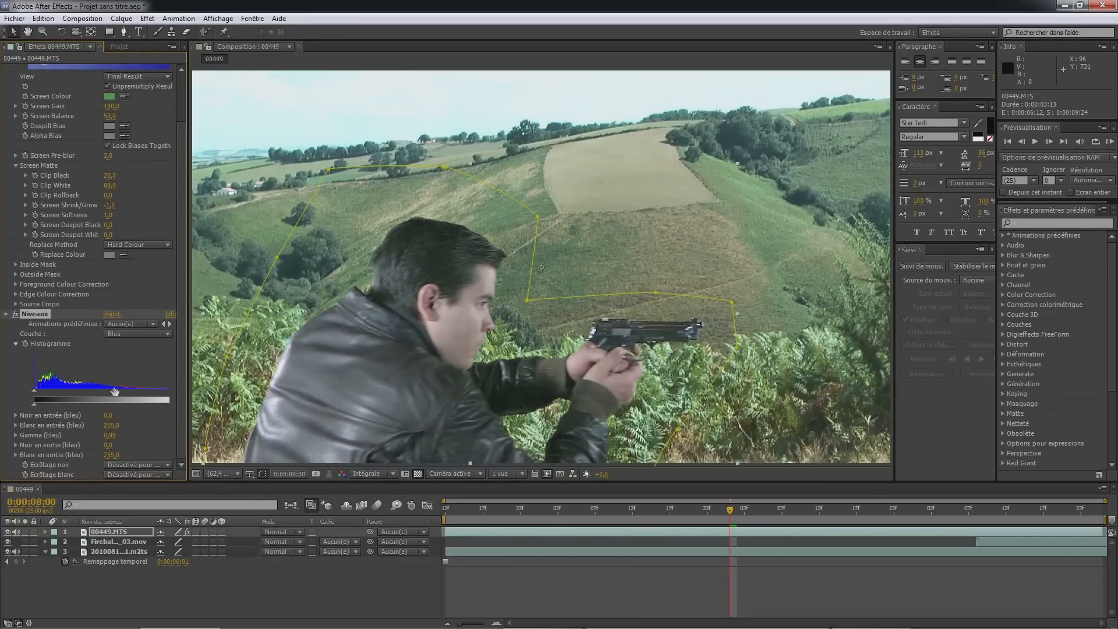
# - Apply Gaussian Blur to the landscape layer with an intensity of 2.4, and deselect the layer
pyautogui.click(129, 551)
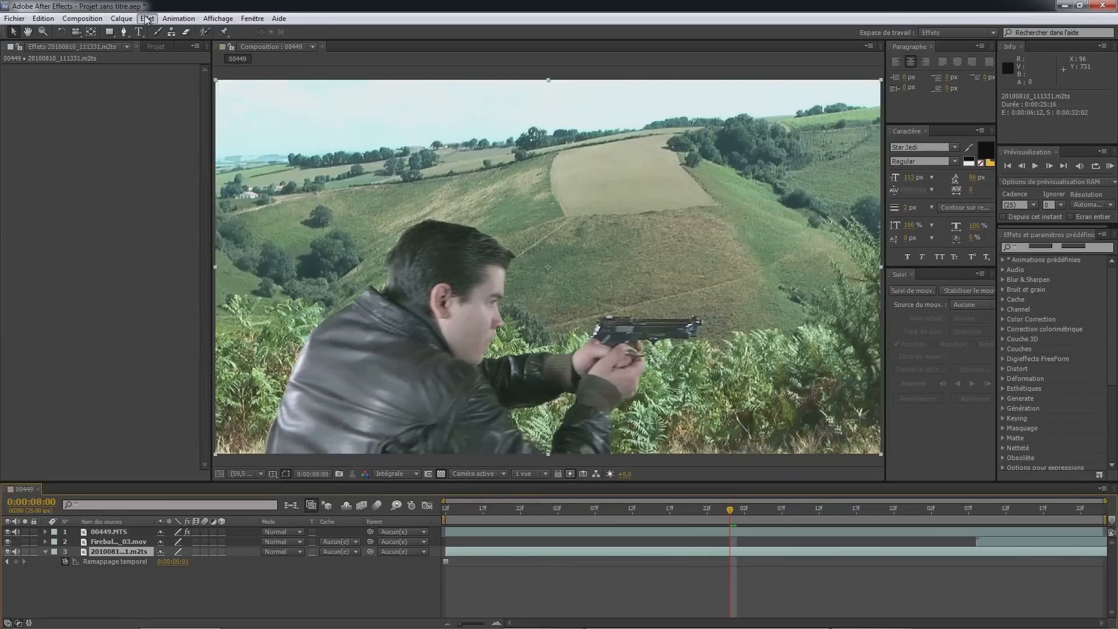
pyautogui.click(147, 18)
pyautogui.moveTo(281, 306)
pyautogui.click(367, 395)
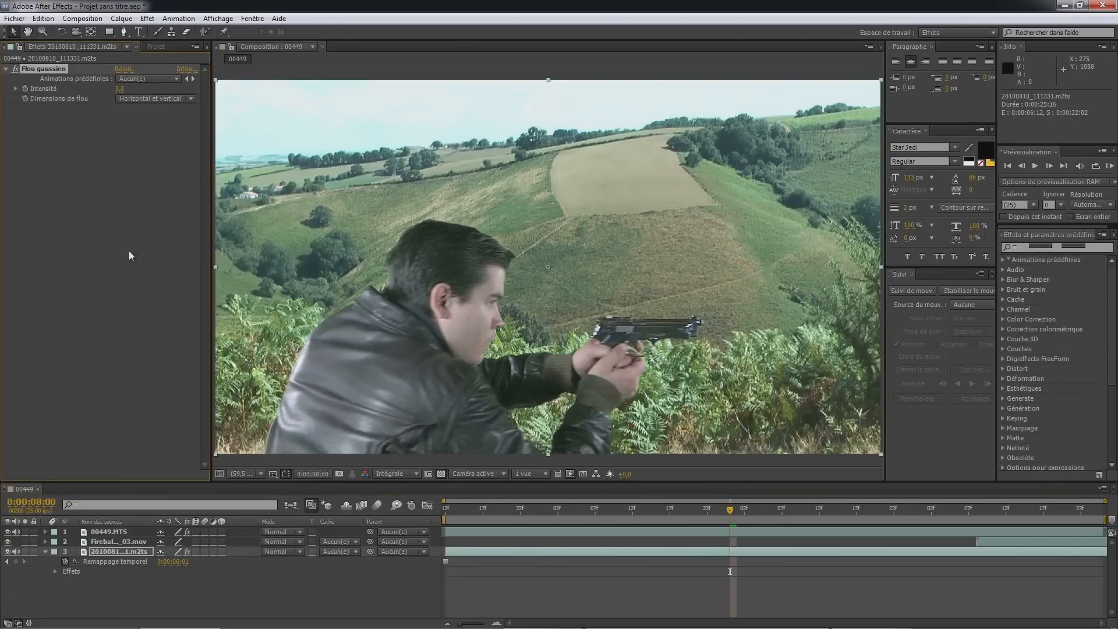
pyautogui.moveTo(119, 89); pyautogui.dragTo(130, 87)
pyautogui.click(178, 594)
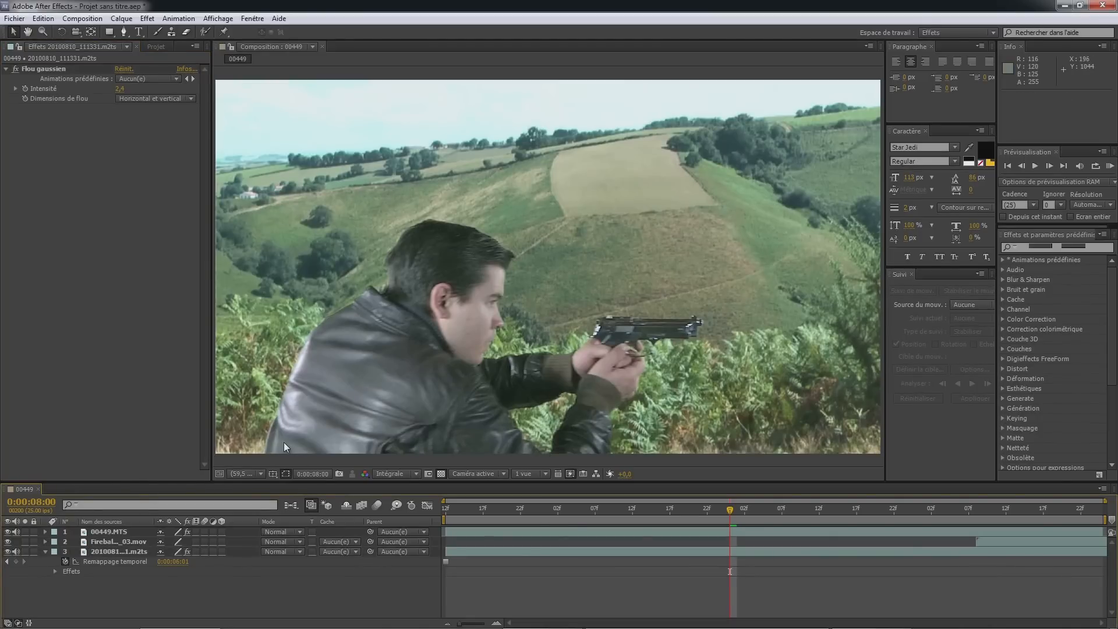
# - Create a new composition from the 00161.MTS clip in the project
pyautogui.click(156, 47)
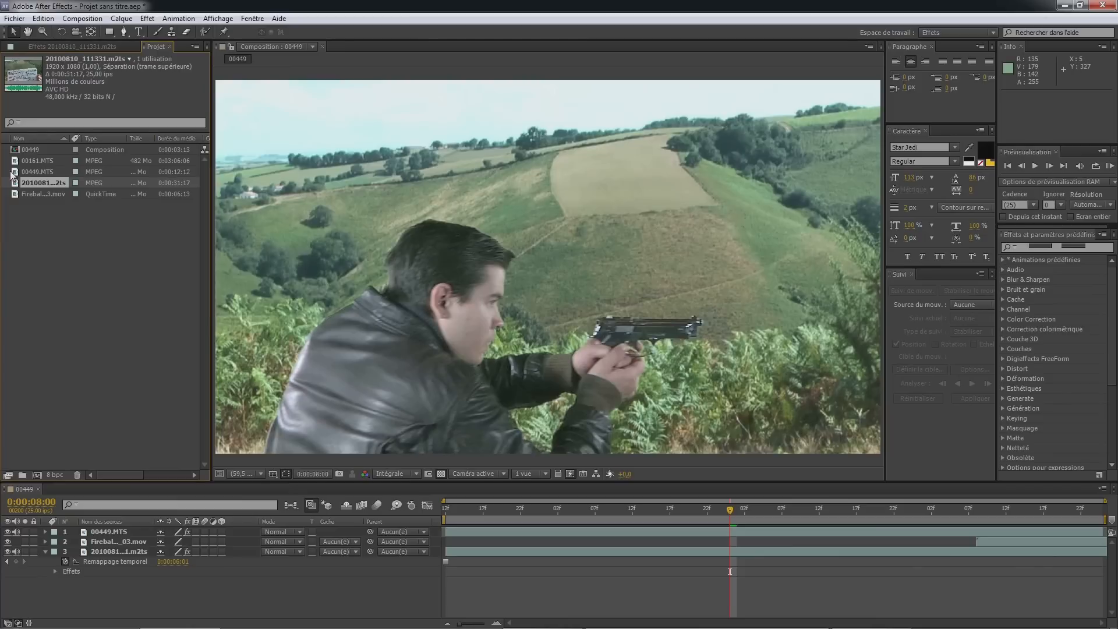
pyautogui.click(35, 171)
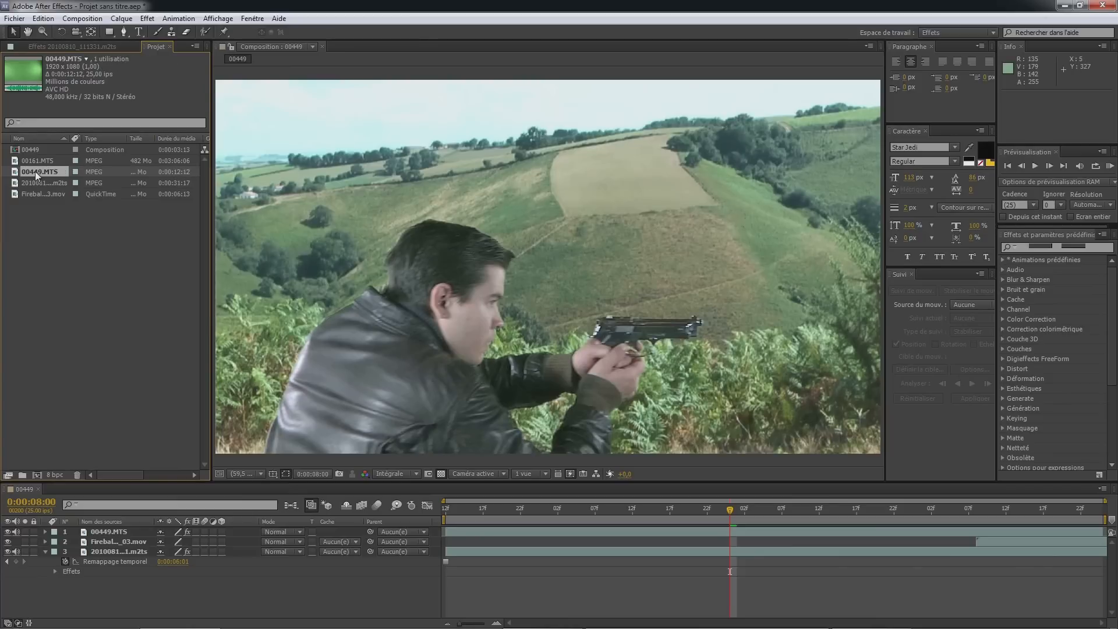
pyautogui.click(48, 156)
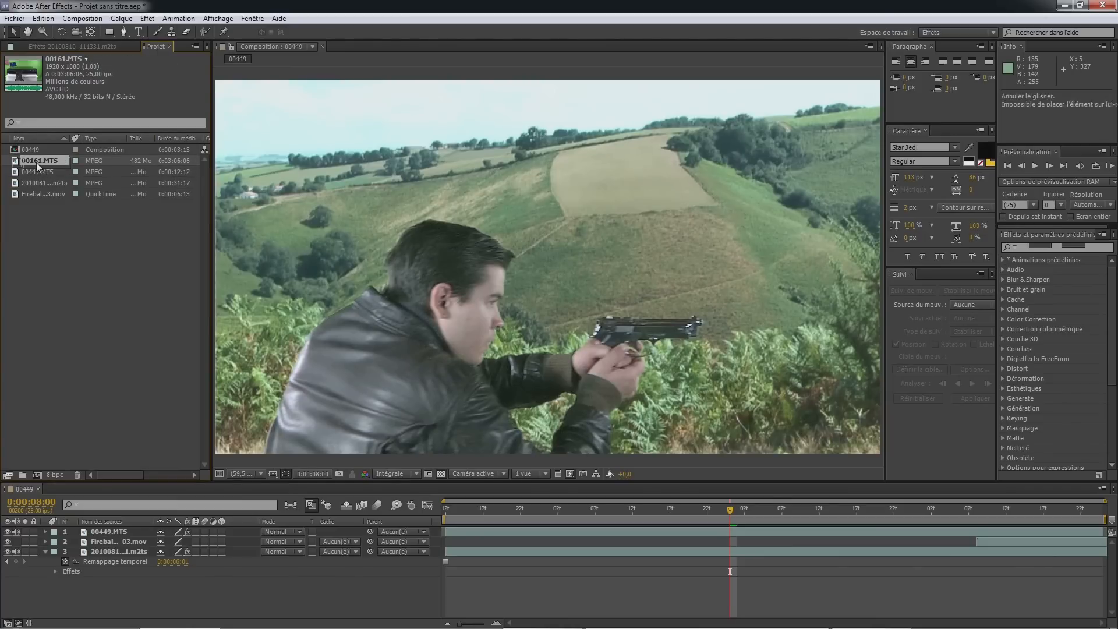
pyautogui.click(36, 471)
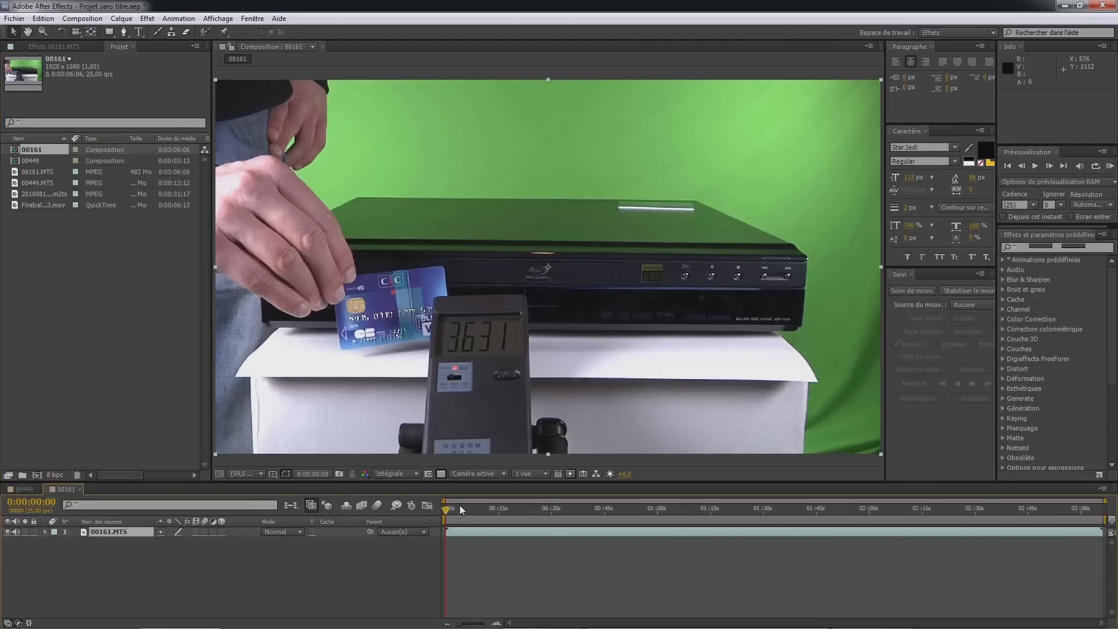
# - Trim the 00161.MTS layer's start to about 0:00:20:20 and crop the composition to a work area 0:00:08:22 long
pyautogui.moveTo(456, 506); pyautogui.dragTo(519, 516)
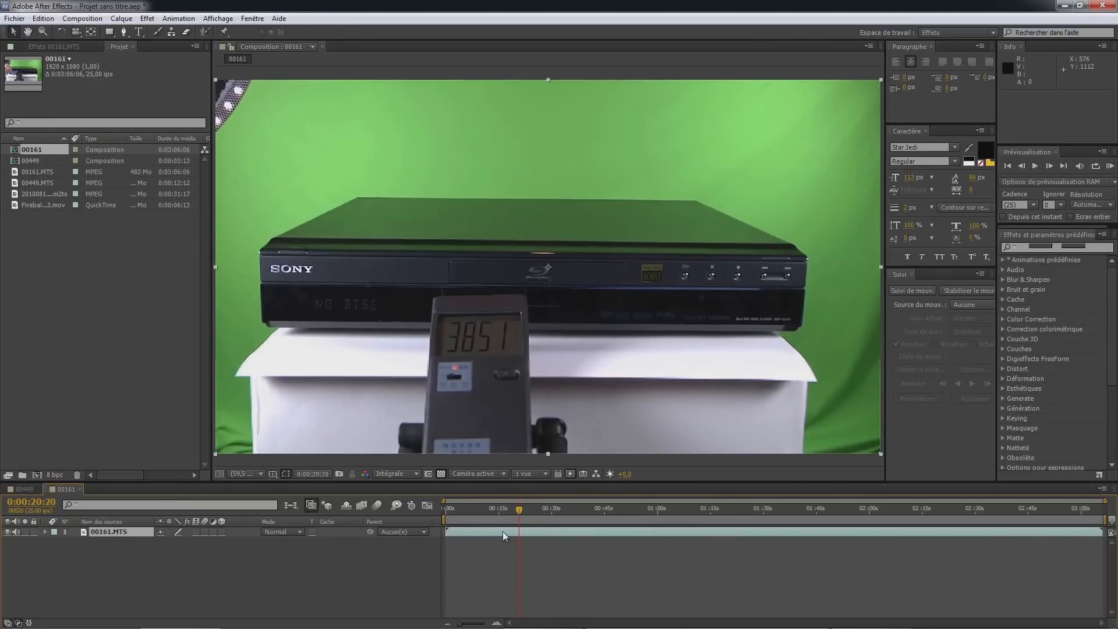
pyautogui.moveTo(448, 531); pyautogui.dragTo(515, 529)
pyautogui.moveTo(443, 513); pyautogui.dragTo(518, 515)
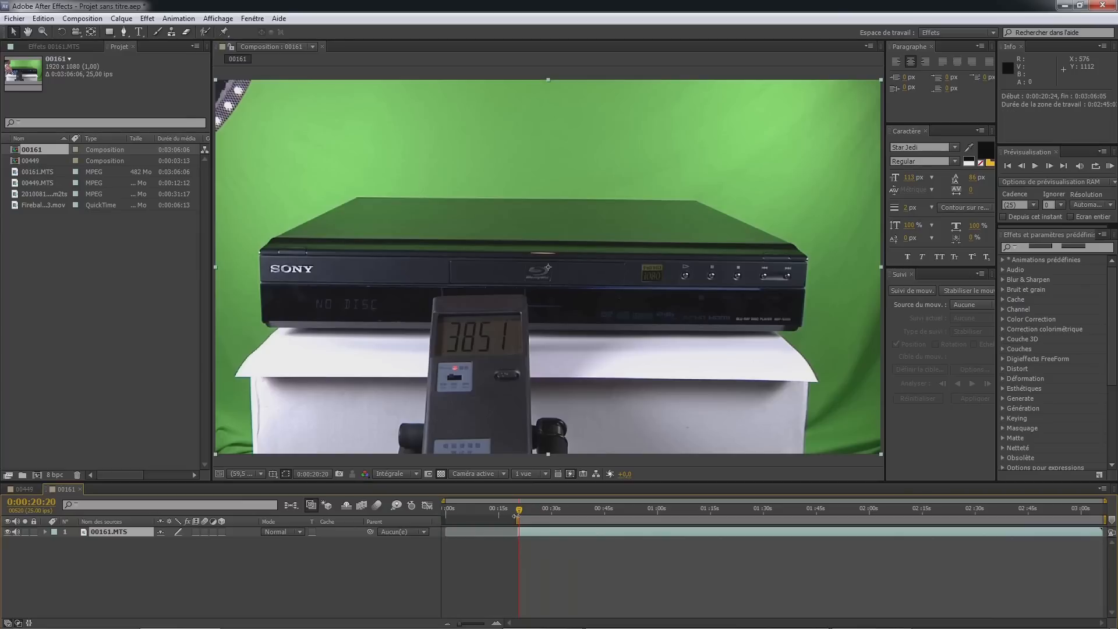
pyautogui.moveTo(1105, 518); pyautogui.dragTo(553, 470)
pyautogui.rightClick(534, 518)
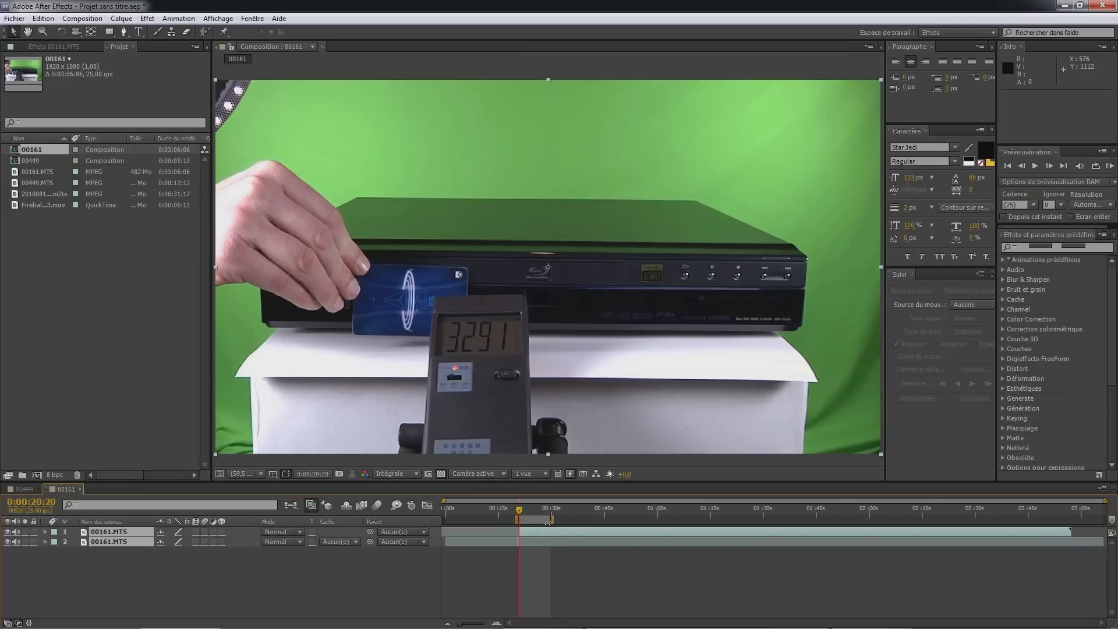
pyautogui.rightClick(537, 518)
pyautogui.click(579, 555)
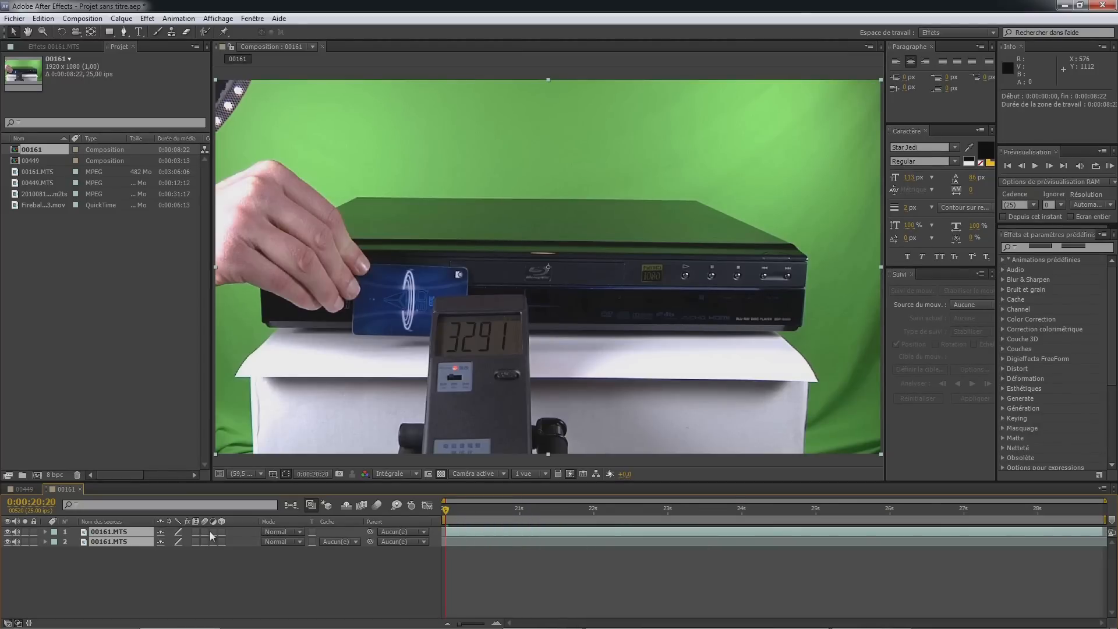
# - Delete the lower of the two 00161.MTS layers and scrub through the trimmed clip, returning to 0:00:20:20
pyautogui.click(137, 552)
pyautogui.click(131, 543)
pyautogui.press('Delete')
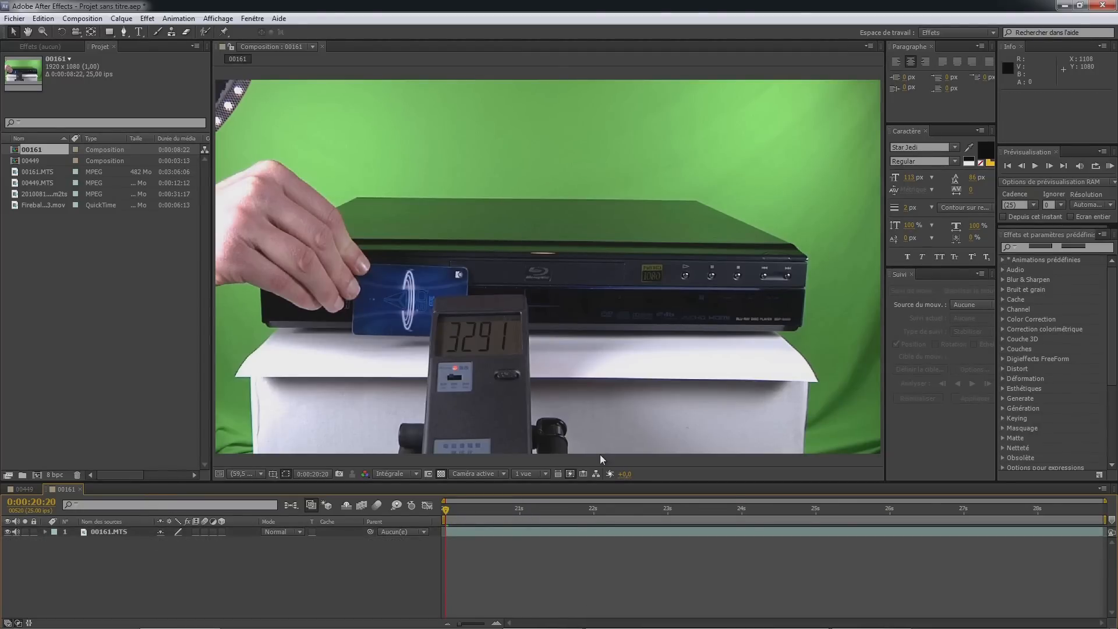
pyautogui.moveTo(493, 511); pyautogui.dragTo(710, 539)
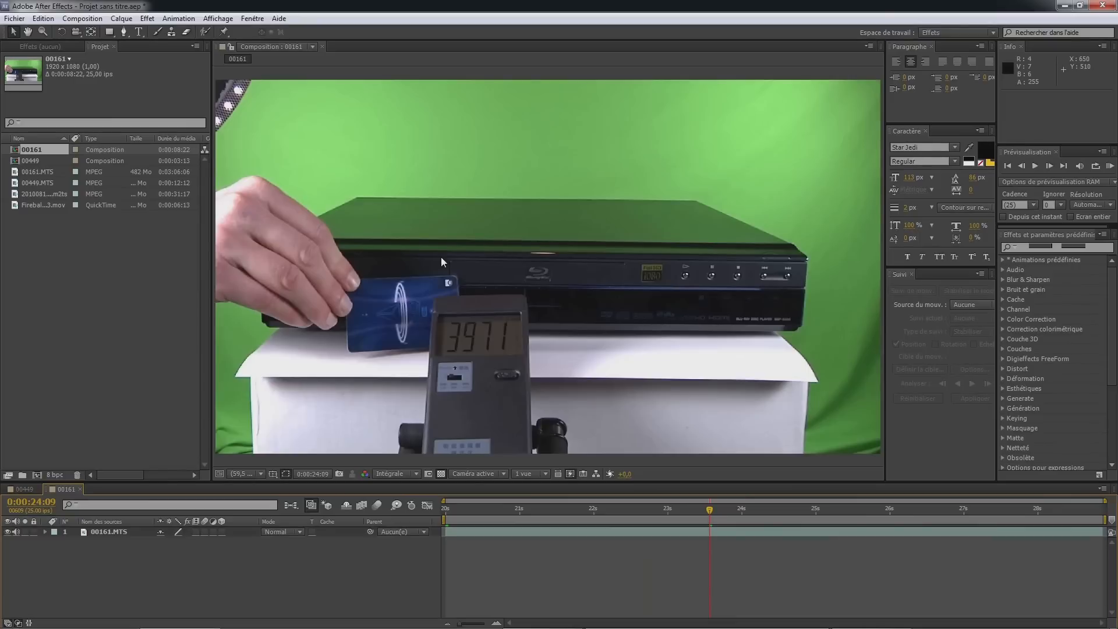
pyautogui.moveTo(678, 513); pyautogui.dragTo(445, 510)
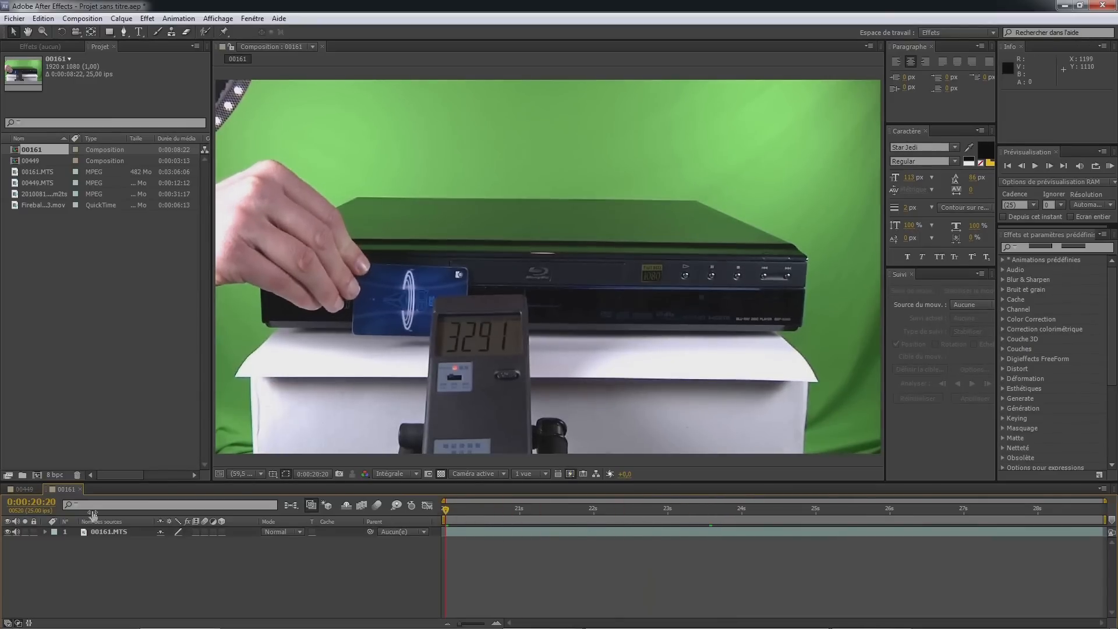
# - Duplicate the 00161.MTS layer and move the current time to 0:00:28:12
pyautogui.click(110, 533)
pyautogui.hotkey('ctrl', 'd')
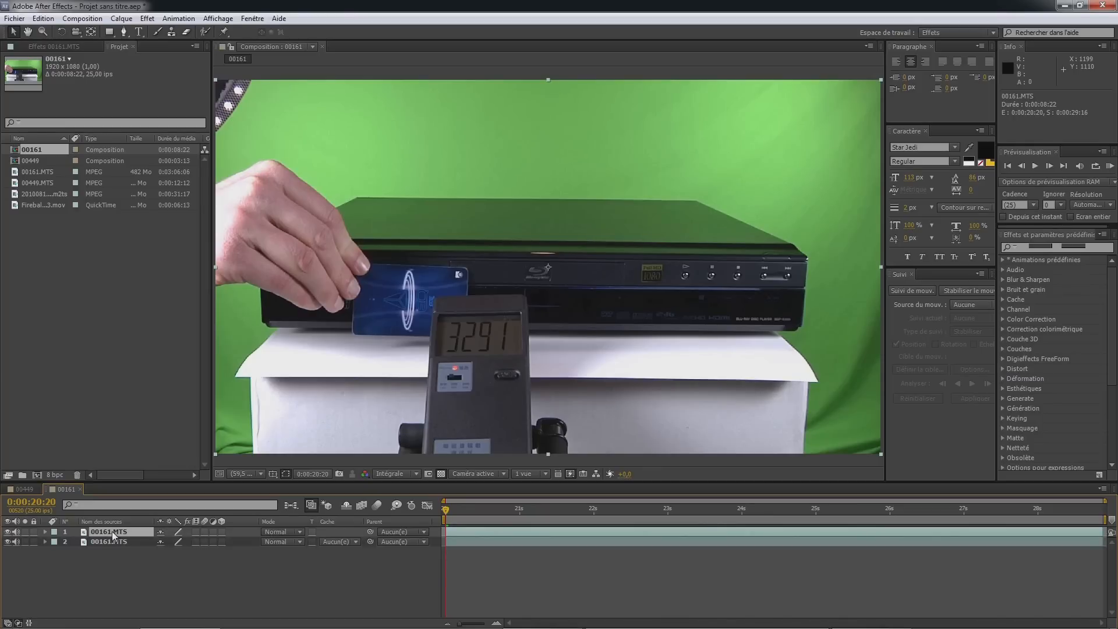
pyautogui.press('g')
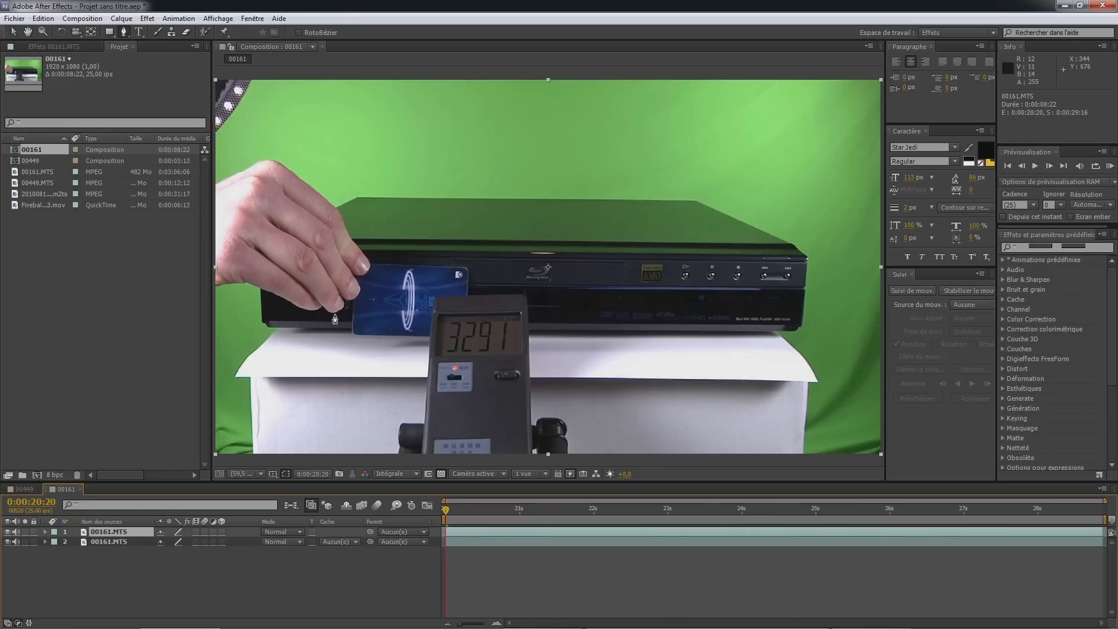
pyautogui.moveTo(446, 509); pyautogui.dragTo(1014, 509)
# - Draw a closed Pen mask on the upper 00161.MTS layer around the green-tinted top surface of the Blu-ray player
pyautogui.scroll(1, 315, 216)
pyautogui.press('space')
pyautogui.moveTo(274, 216); pyautogui.dragTo(444, 279)
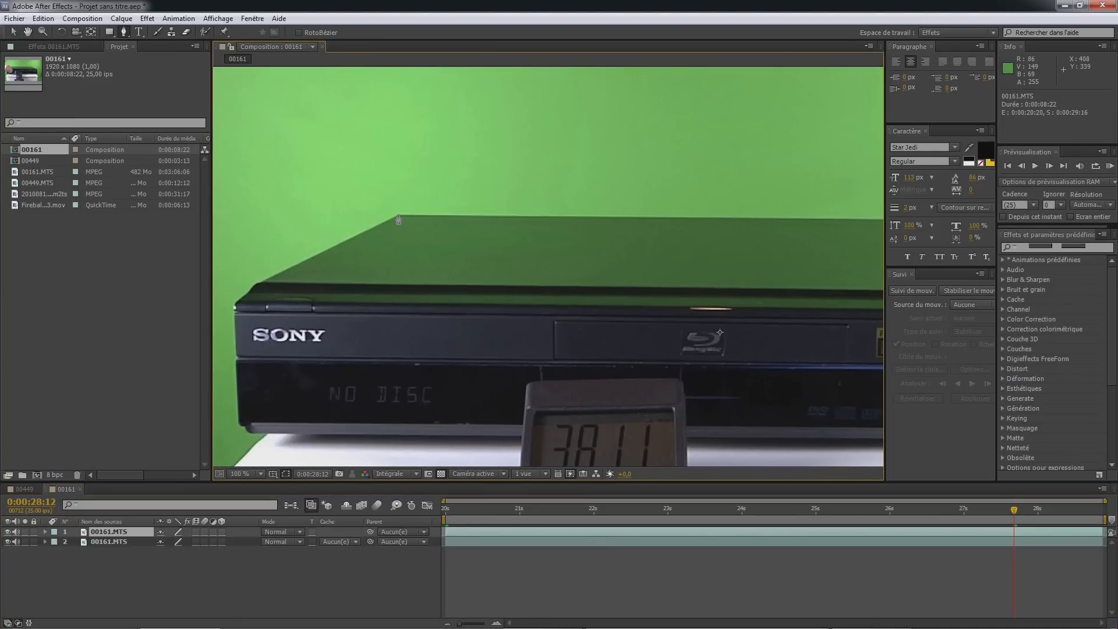
pyautogui.click(398, 215)
pyautogui.click(263, 281)
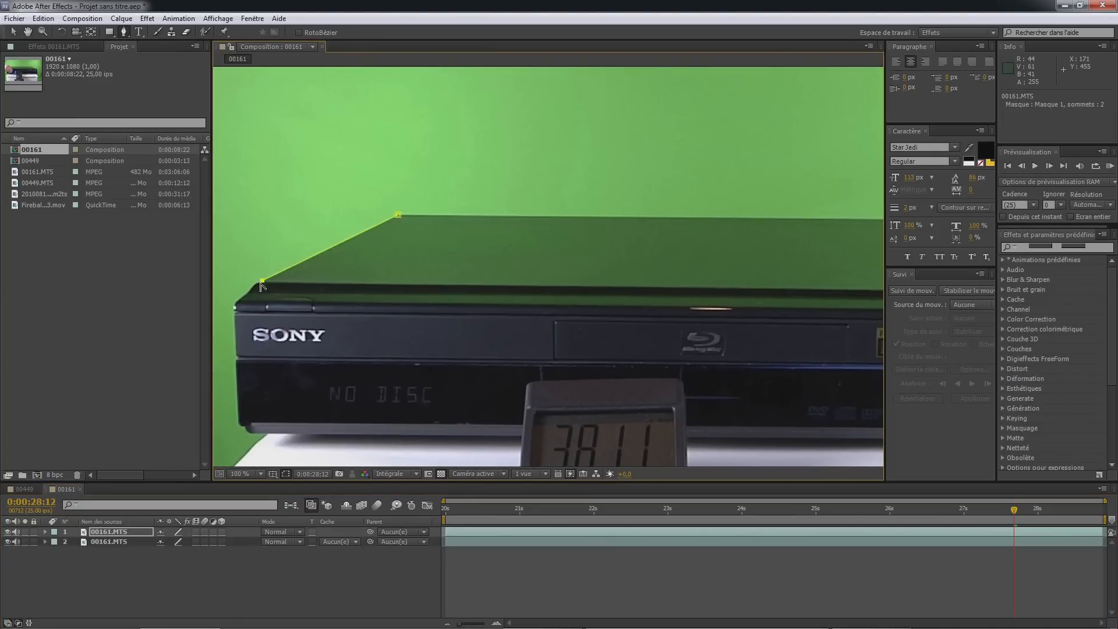
pyautogui.click(253, 287)
pyautogui.click(239, 300)
pyautogui.click(241, 313)
pyautogui.moveTo(669, 343); pyautogui.dragTo(230, 319)
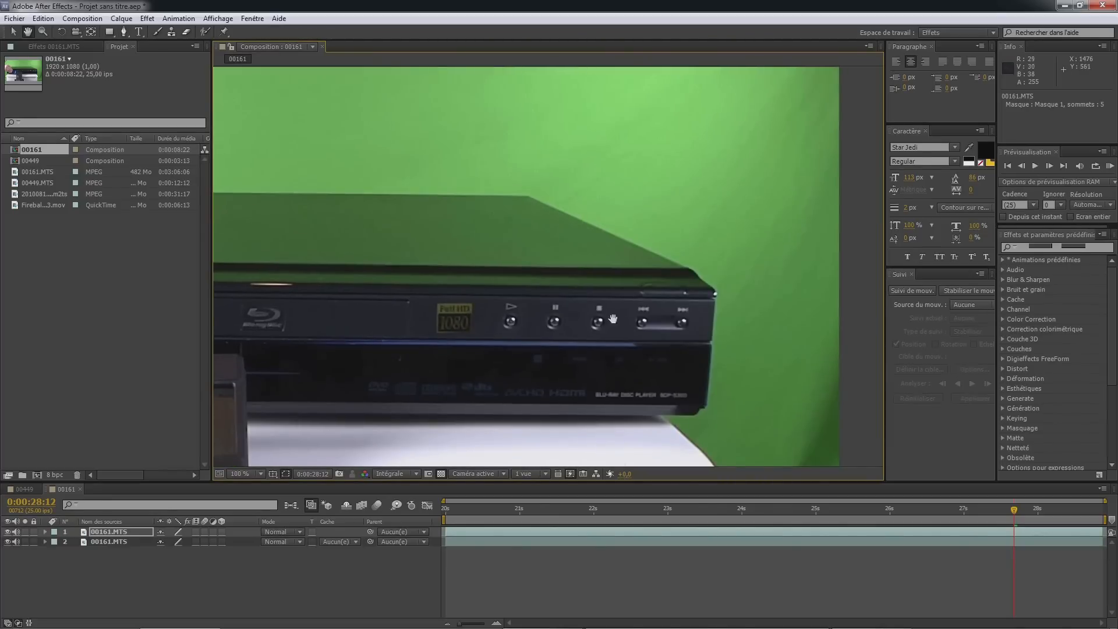
pyautogui.click(715, 294)
pyautogui.click(704, 284)
pyautogui.click(692, 270)
pyautogui.click(526, 199)
pyautogui.moveTo(342, 215); pyautogui.dragTo(626, 244)
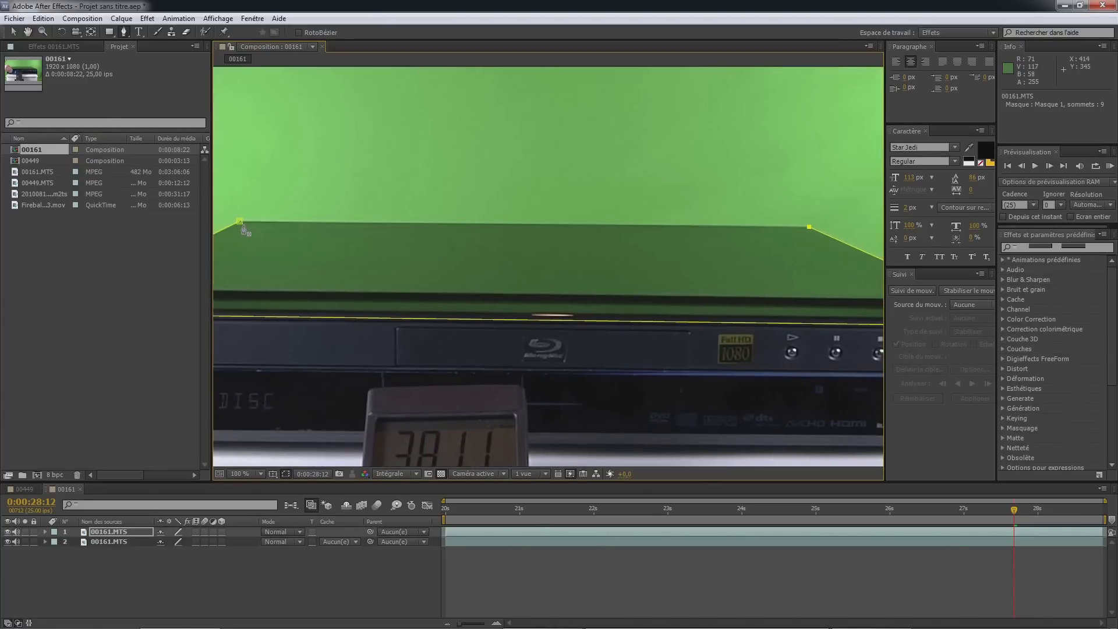
pyautogui.click(240, 222)
pyautogui.press('space')
pyautogui.moveTo(468, 334); pyautogui.dragTo(481, 244)
pyautogui.click(255, 474)
pyautogui.click(288, 283)
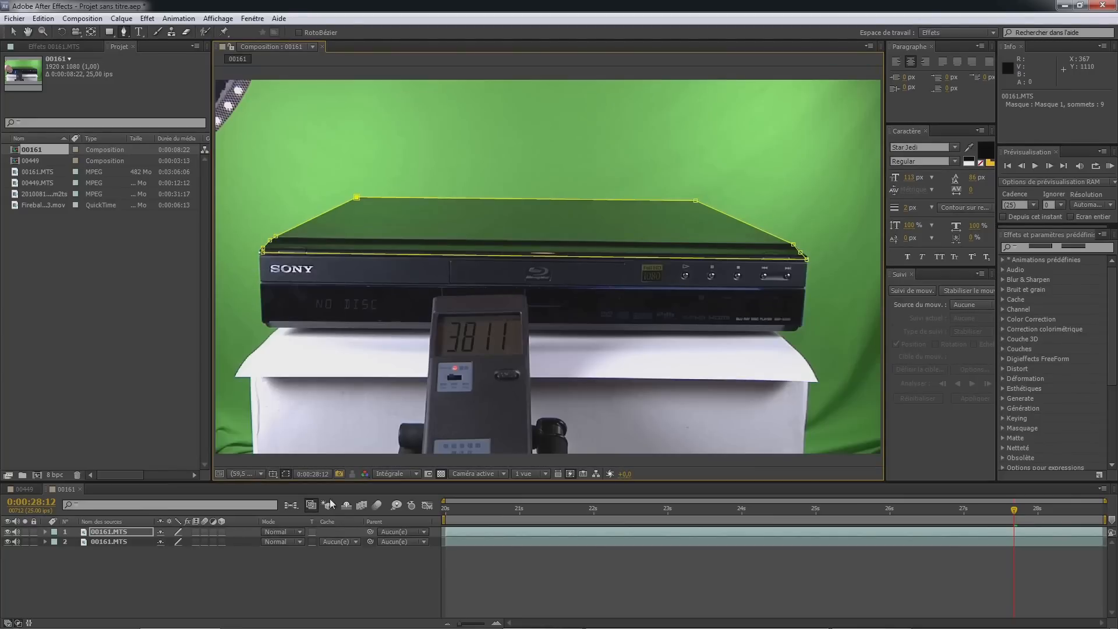
pyautogui.click(310, 551)
# - Set the upper layer's mask feather to 1 pixel and hide that layer
pyautogui.click(114, 531)
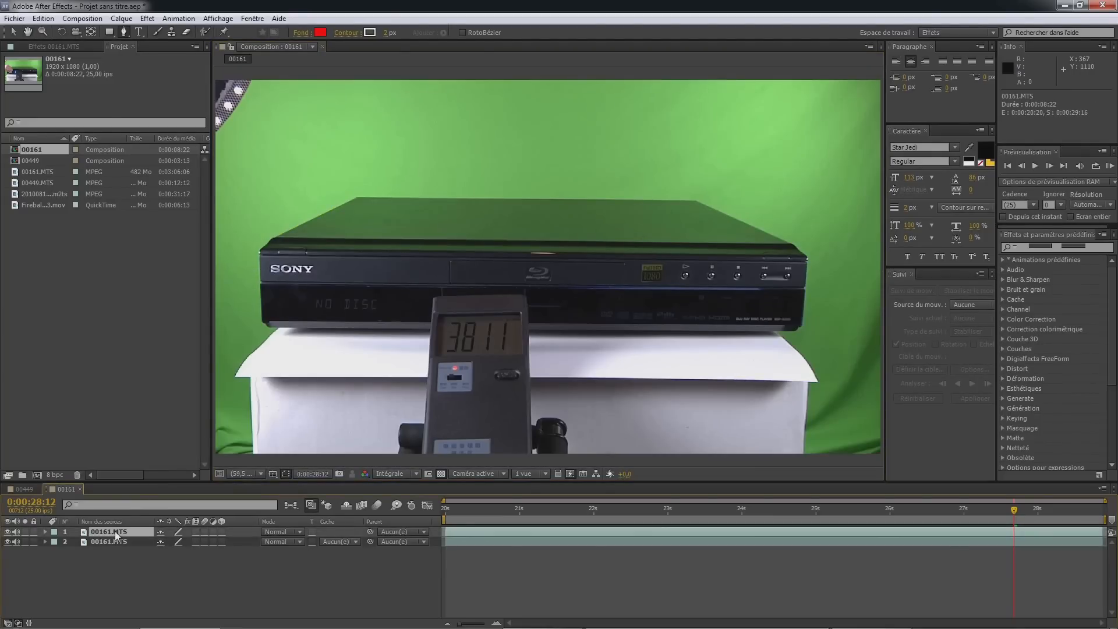
pyautogui.press('f')
pyautogui.click(176, 555)
pyautogui.click(174, 552)
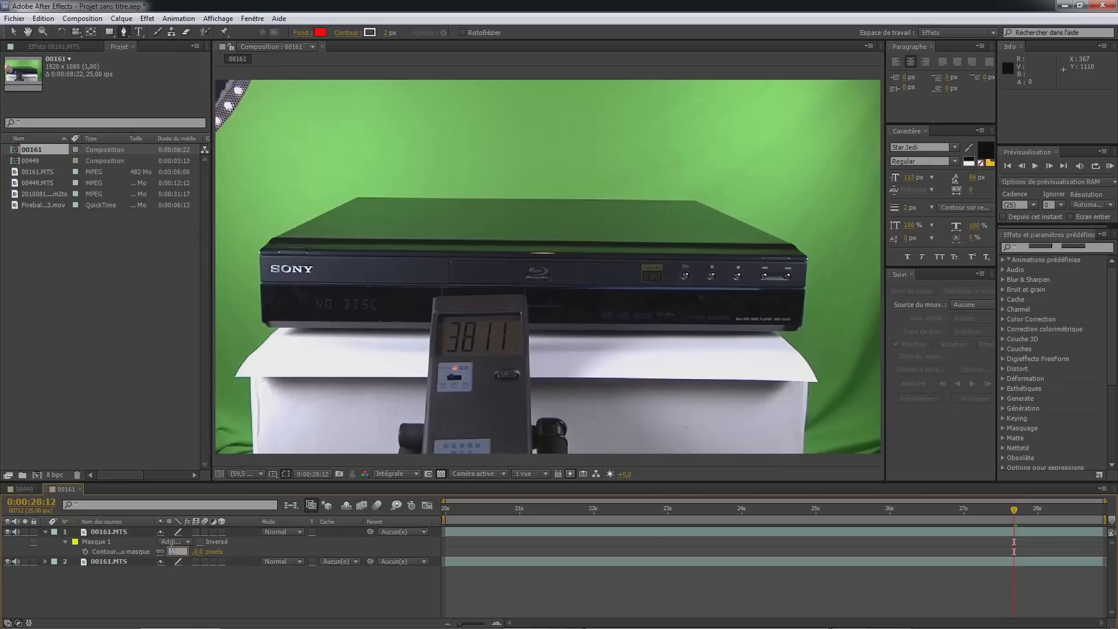
pyautogui.write('1')
pyautogui.press('Return')
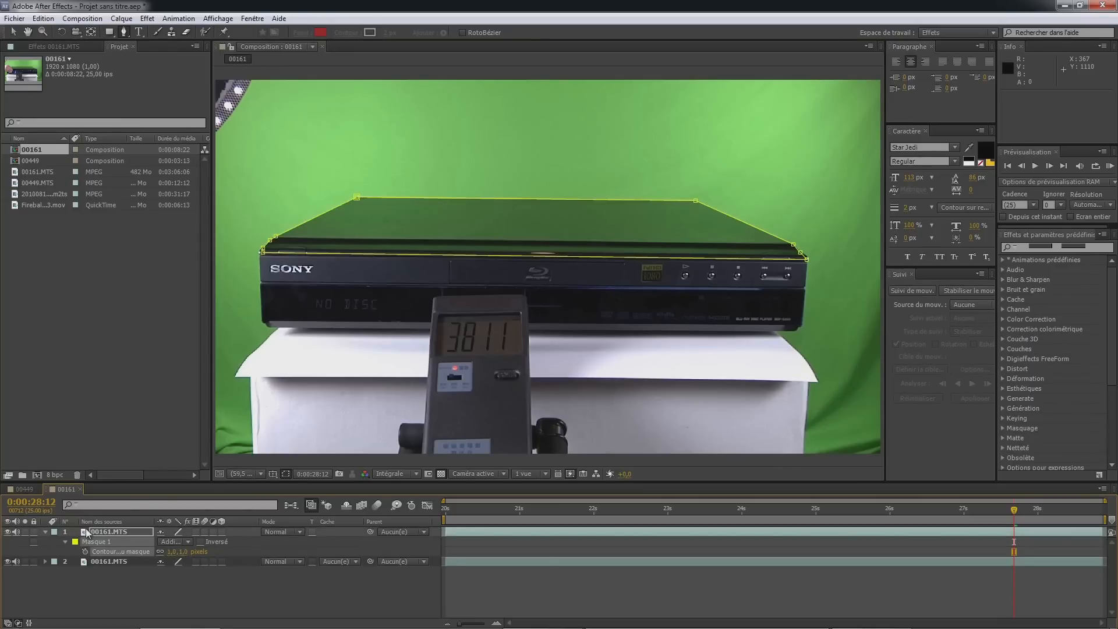
pyautogui.click(42, 532)
pyautogui.click(45, 533)
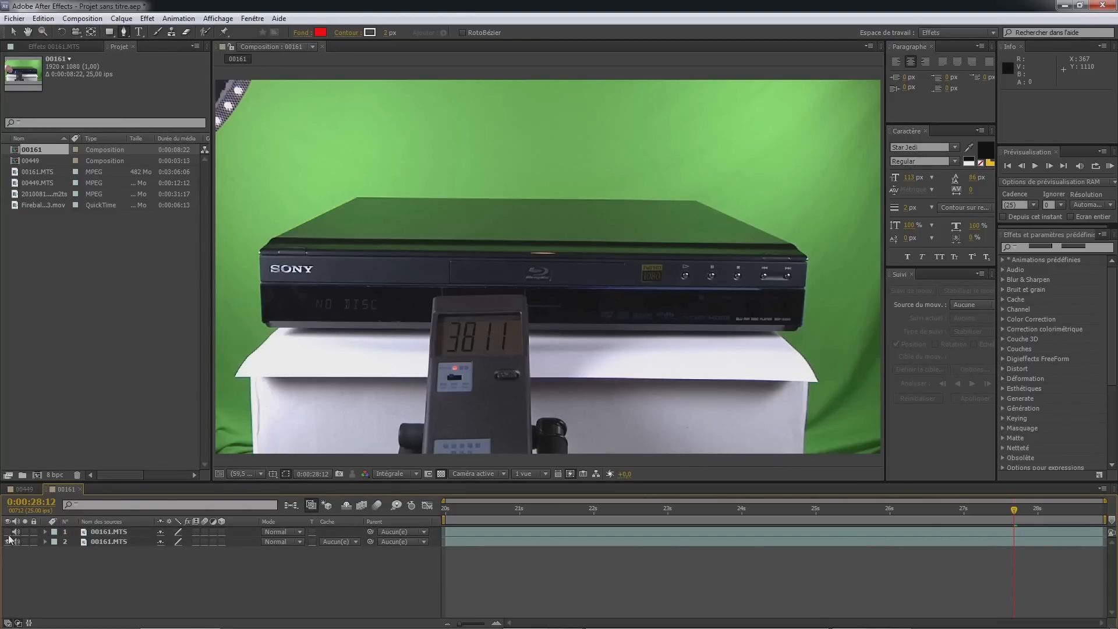
# - Draw a rough Pen mask on the lower 00161.MTS layer enclosing the player, table and left background, excluding the green screen on the right
pyautogui.click(111, 543)
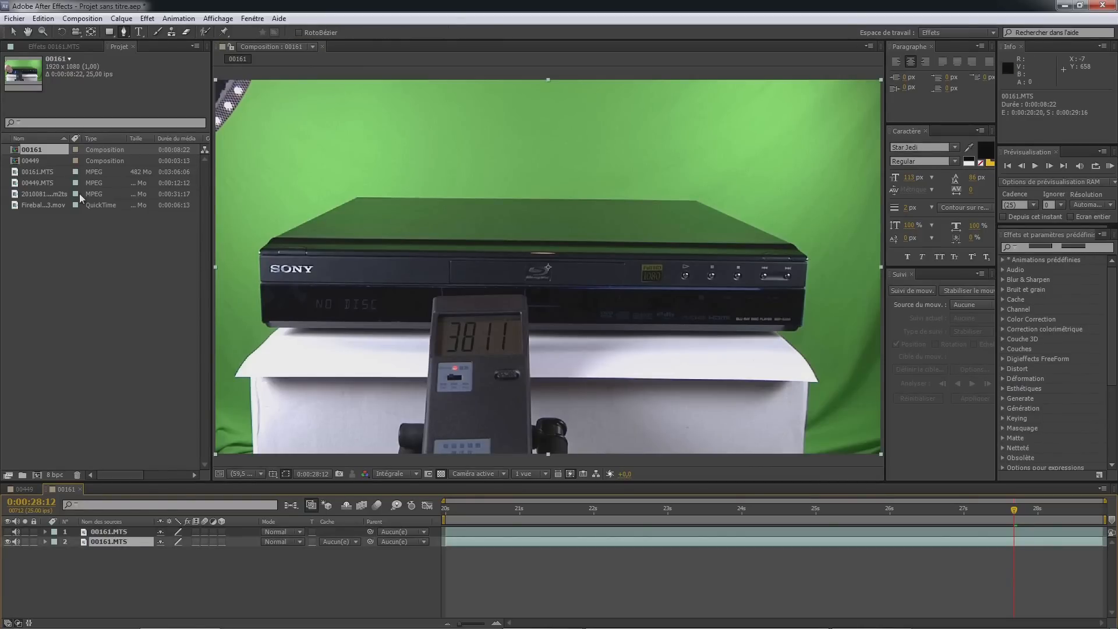
pyautogui.click(146, 18)
pyautogui.click(145, 19)
pyautogui.scroll(-1, 514, 143)
pyautogui.click(490, 87)
pyautogui.click(506, 162)
pyautogui.click(566, 200)
pyautogui.click(652, 199)
pyautogui.click(692, 208)
pyautogui.click(745, 235)
pyautogui.click(772, 252)
pyautogui.click(772, 283)
pyautogui.click(765, 329)
pyautogui.click(776, 349)
pyautogui.click(782, 379)
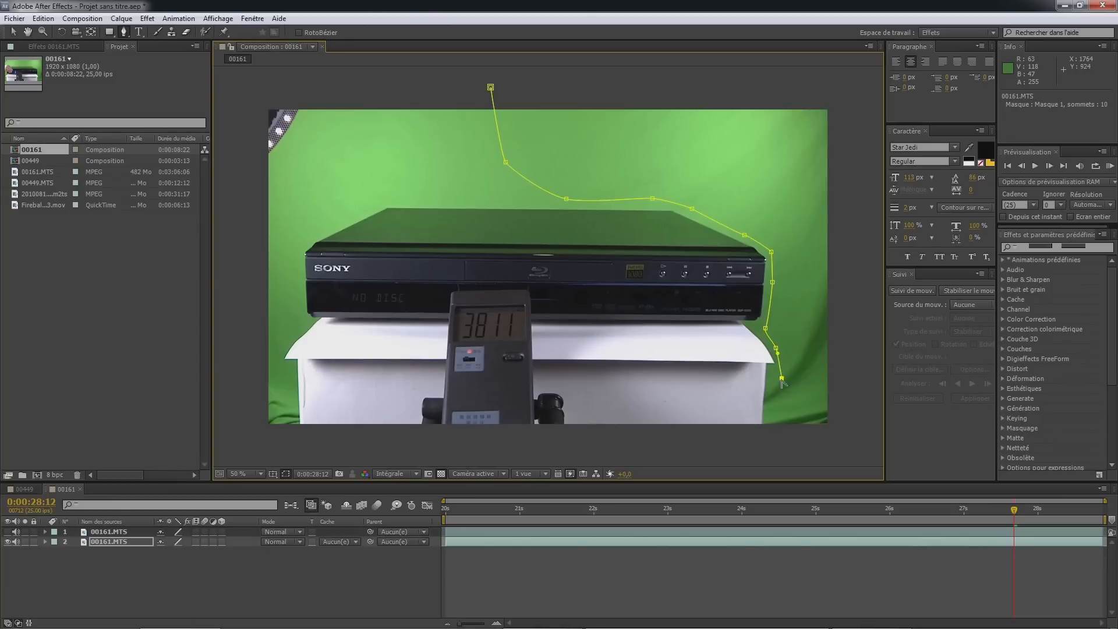
pyautogui.click(765, 430)
pyautogui.click(250, 438)
pyautogui.click(252, 99)
pyautogui.click(491, 87)
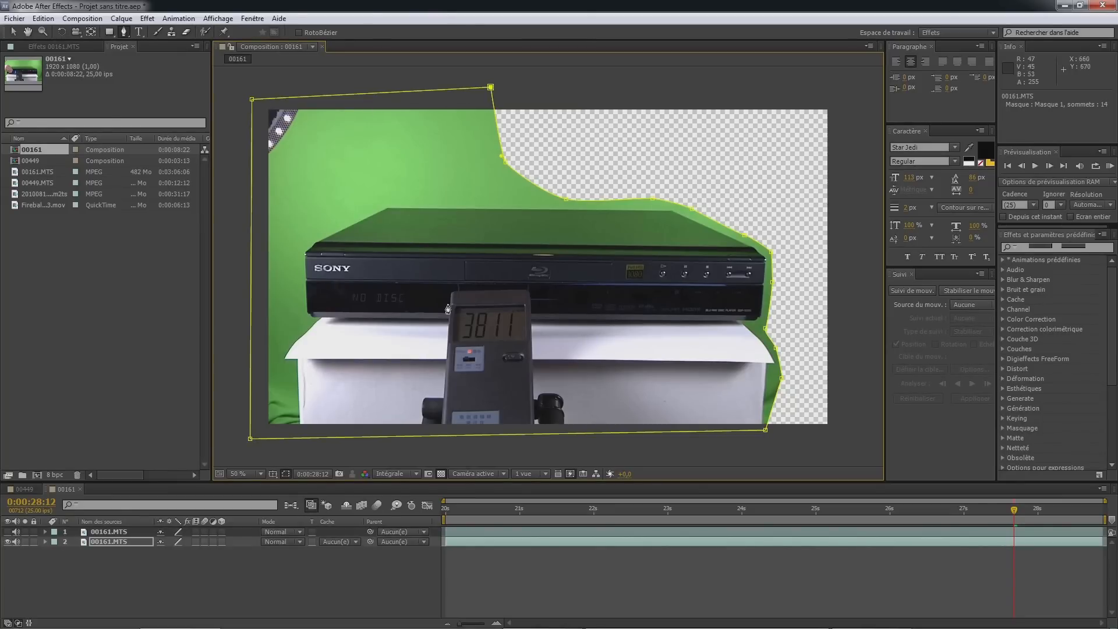
# - Apply Keylight (1.2) to the lower 00161.MTS layer and sample the green beside the table as the screen colour
pyautogui.click(147, 18)
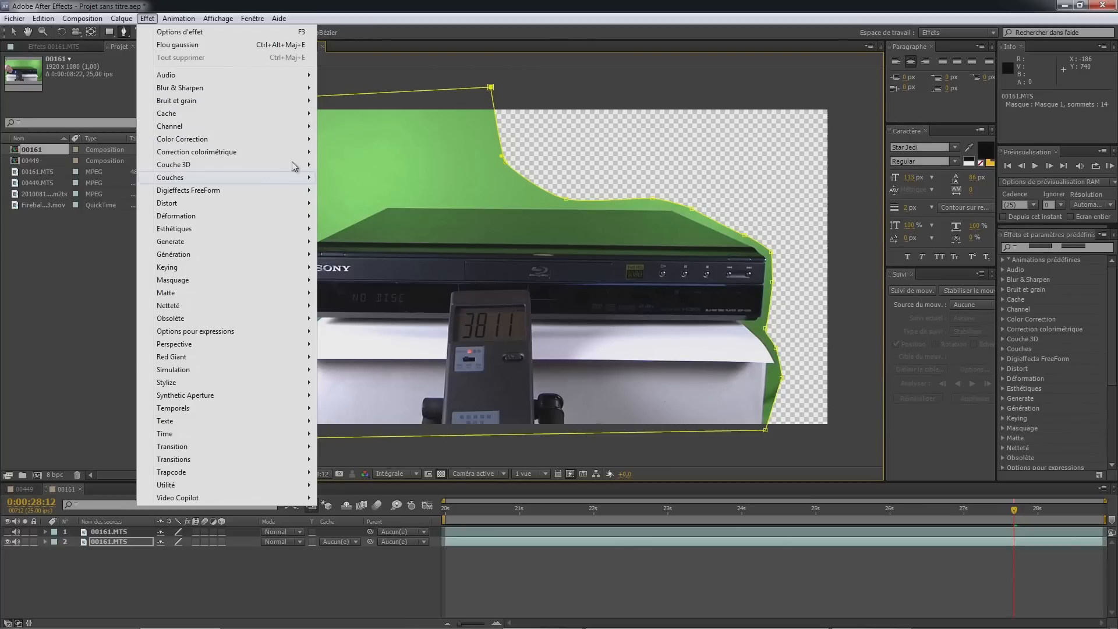
pyautogui.moveTo(292, 276)
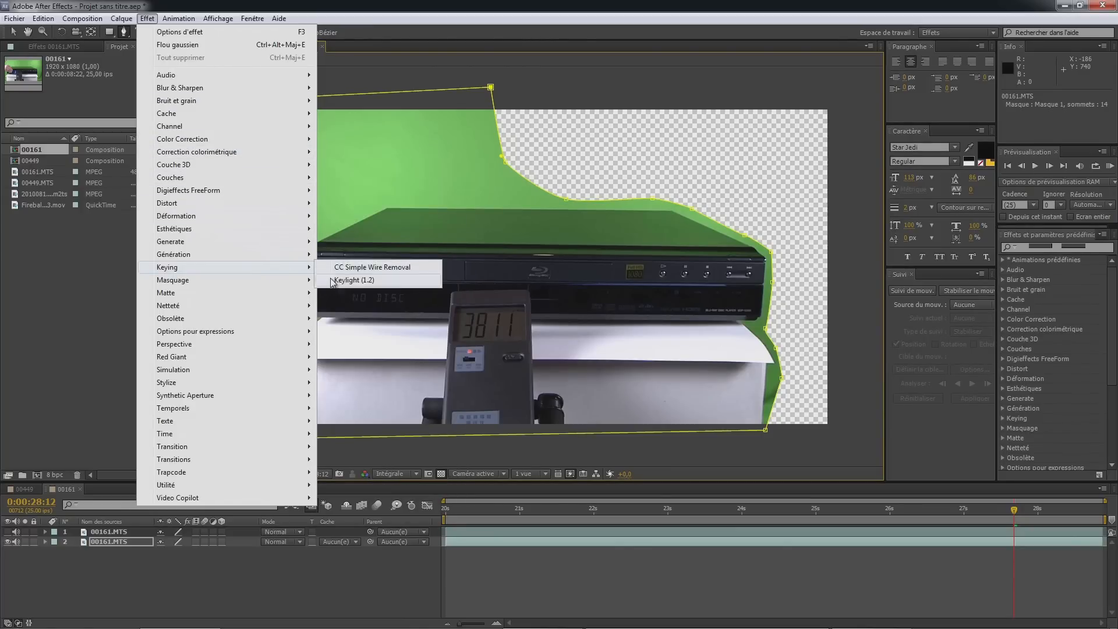
pyautogui.click(355, 281)
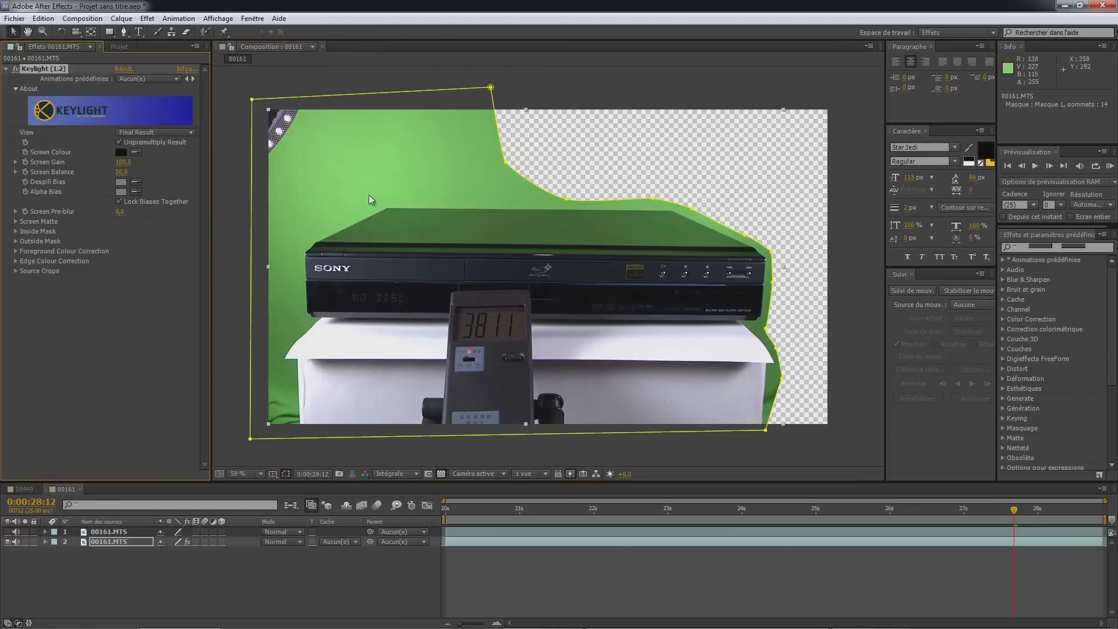
pyautogui.click(770, 341)
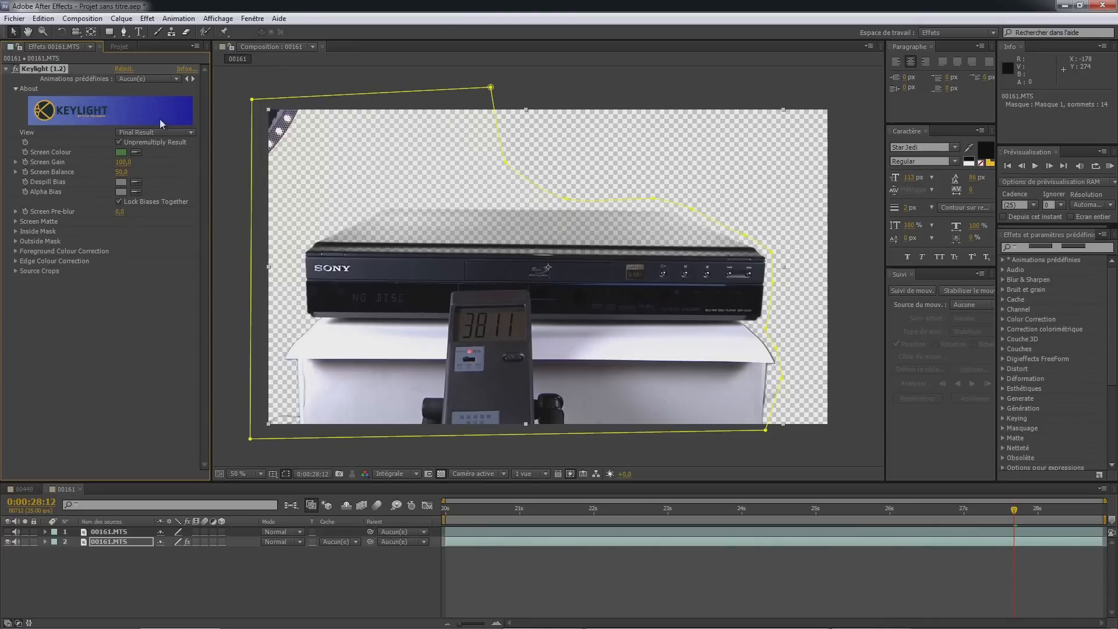
pyautogui.click(253, 473)
pyautogui.click(279, 276)
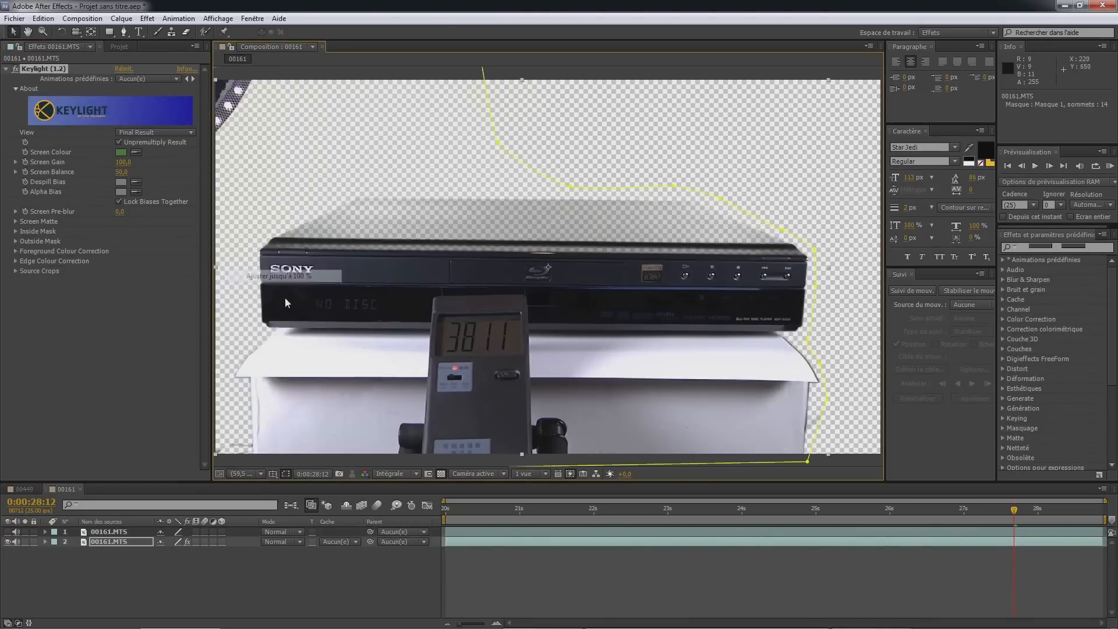
# - In Keylight, set Screen Pre-blur to 2, Clip Black to 20 and Clip White to 80
pyautogui.click(124, 212)
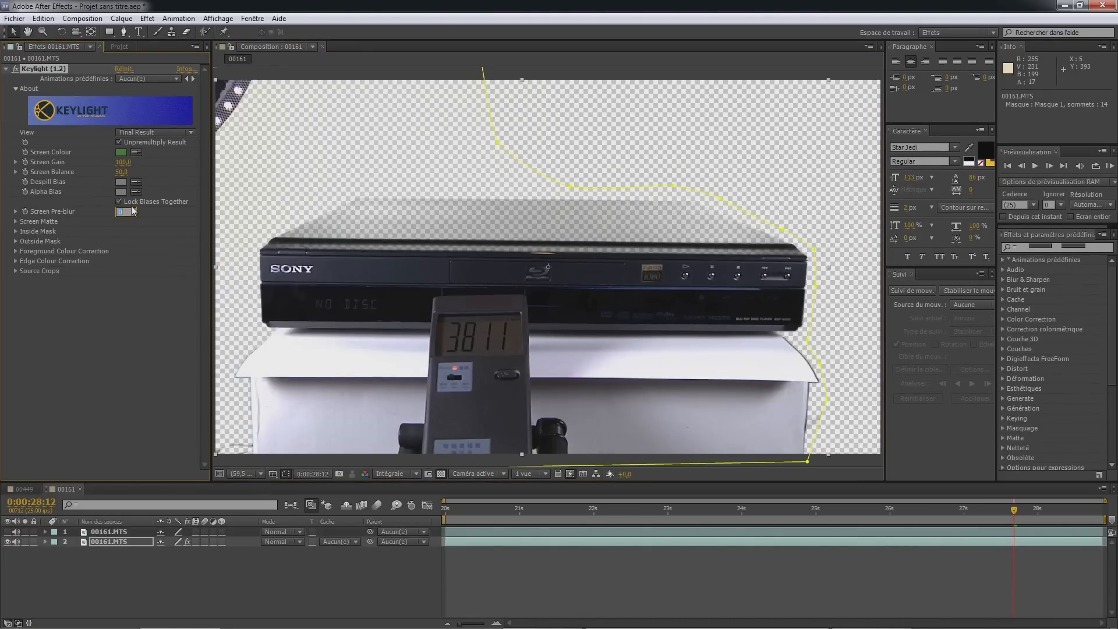
pyautogui.write('2')
pyautogui.click(15, 221)
pyautogui.write('20')
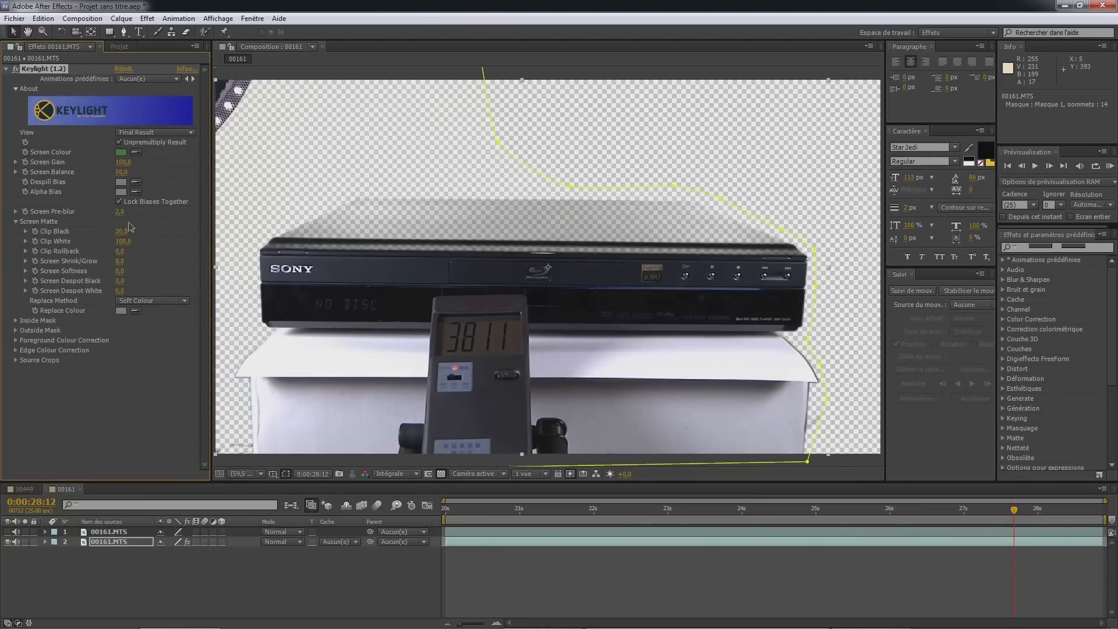
pyautogui.press('Return')
pyautogui.click(122, 240)
pyautogui.write('80')
pyautogui.press('Return')
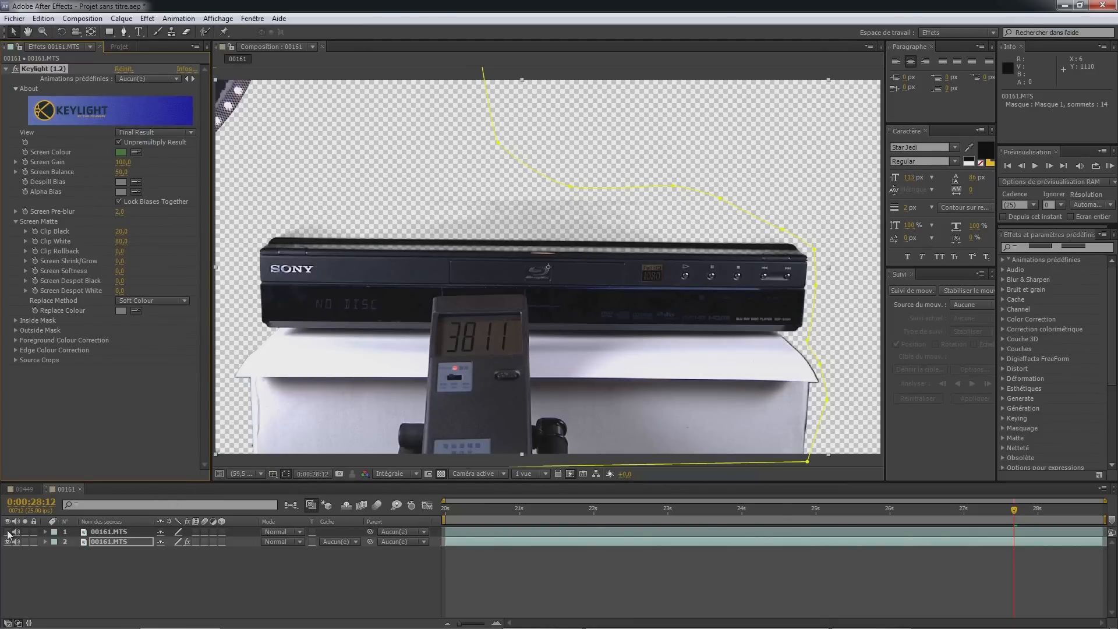
# - Show the upper 00161.MTS layer again and scrub the composition to 0:00:28:00
pyautogui.click(116, 533)
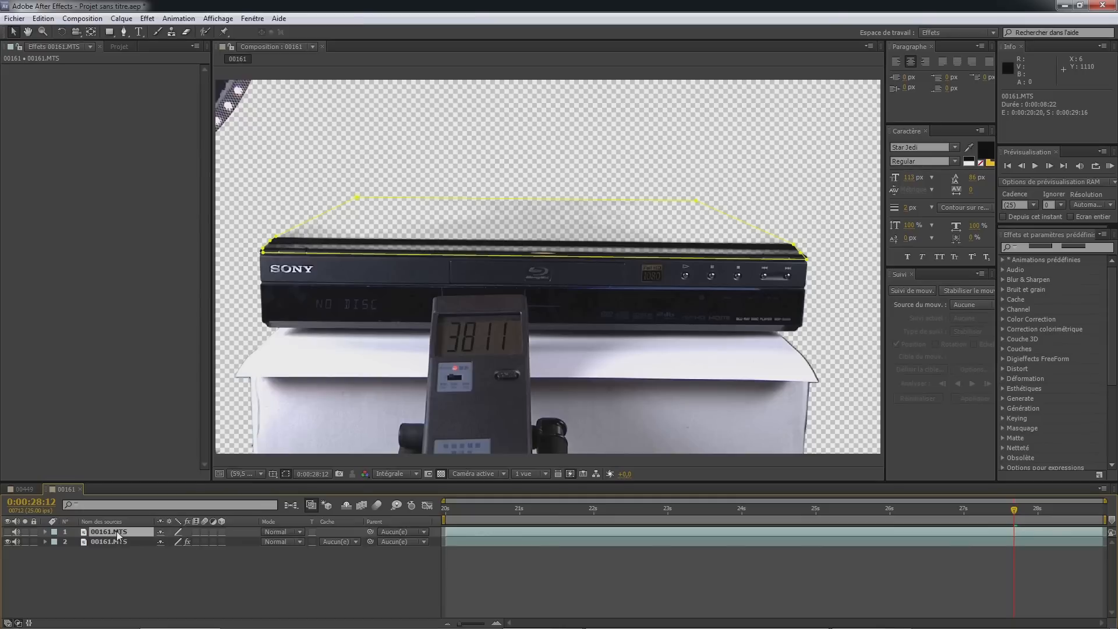
pyautogui.click(10, 532)
pyautogui.click(208, 564)
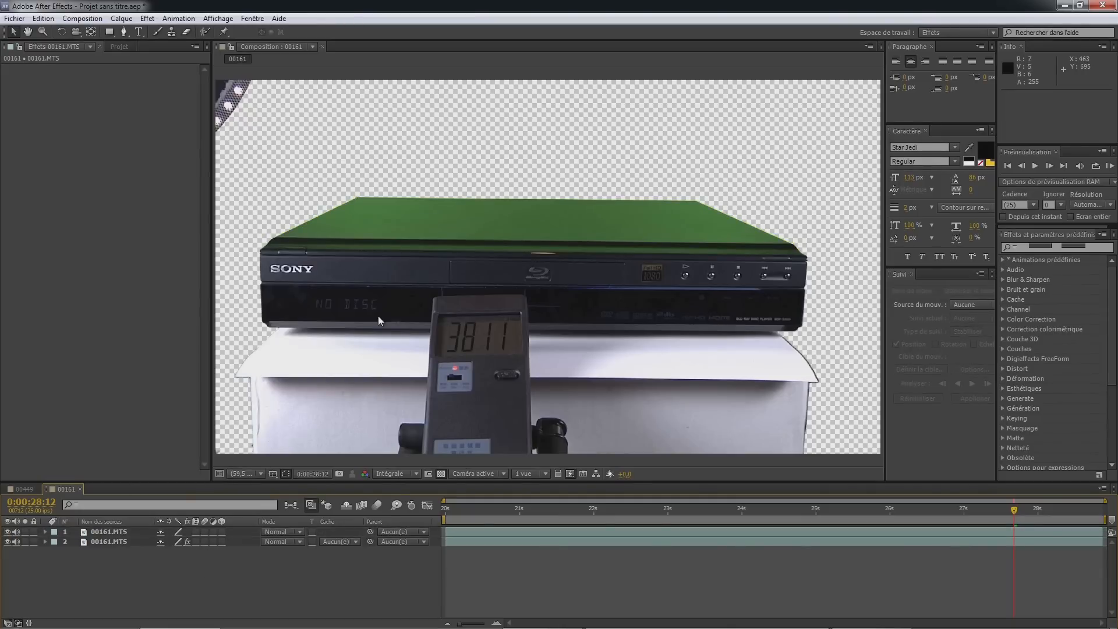
pyautogui.moveTo(450, 510); pyautogui.dragTo(978, 510)
# - Apply Teinte/Saturation to the upper 00161.MTS layer, widening the Verts range and setting its saturation to -100
pyautogui.click(109, 532)
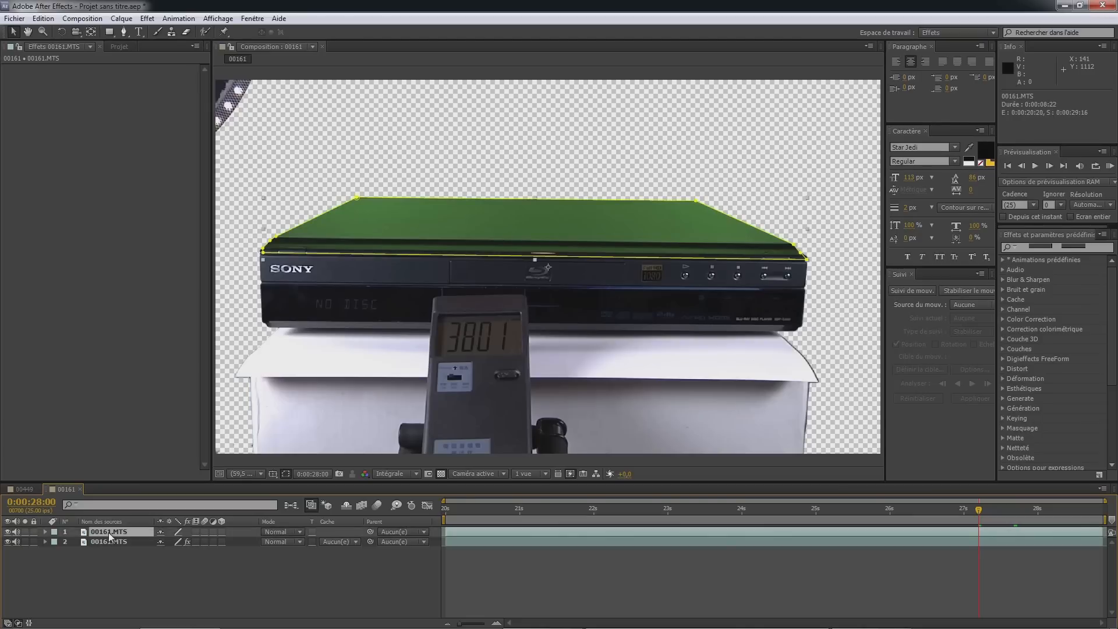
pyautogui.click(148, 18)
pyautogui.moveTo(279, 153)
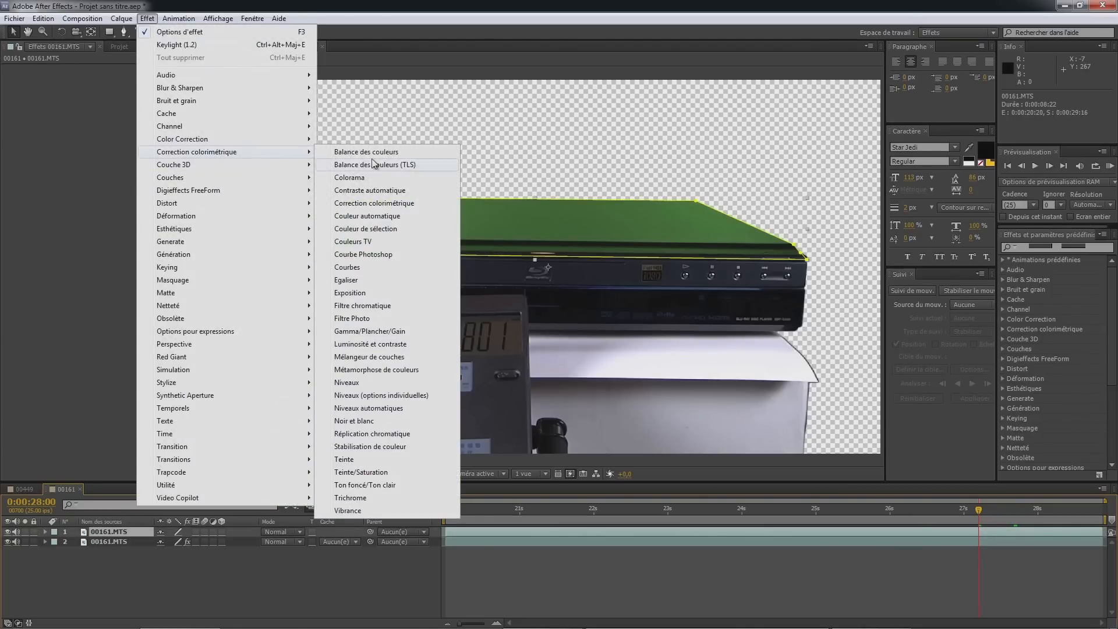
pyautogui.click(375, 473)
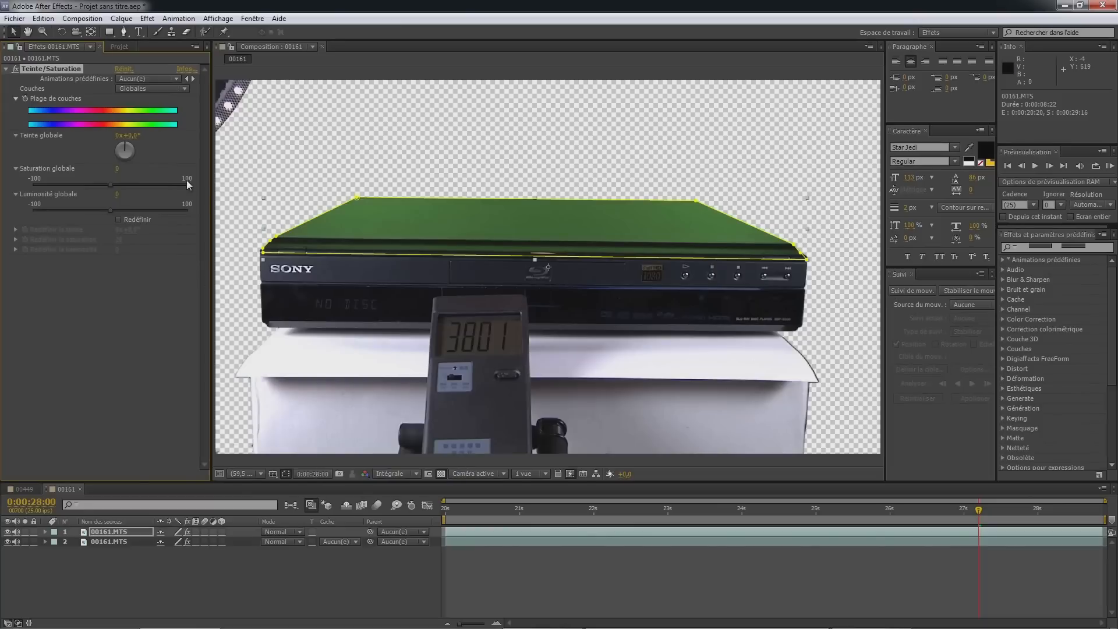
pyautogui.click(124, 88)
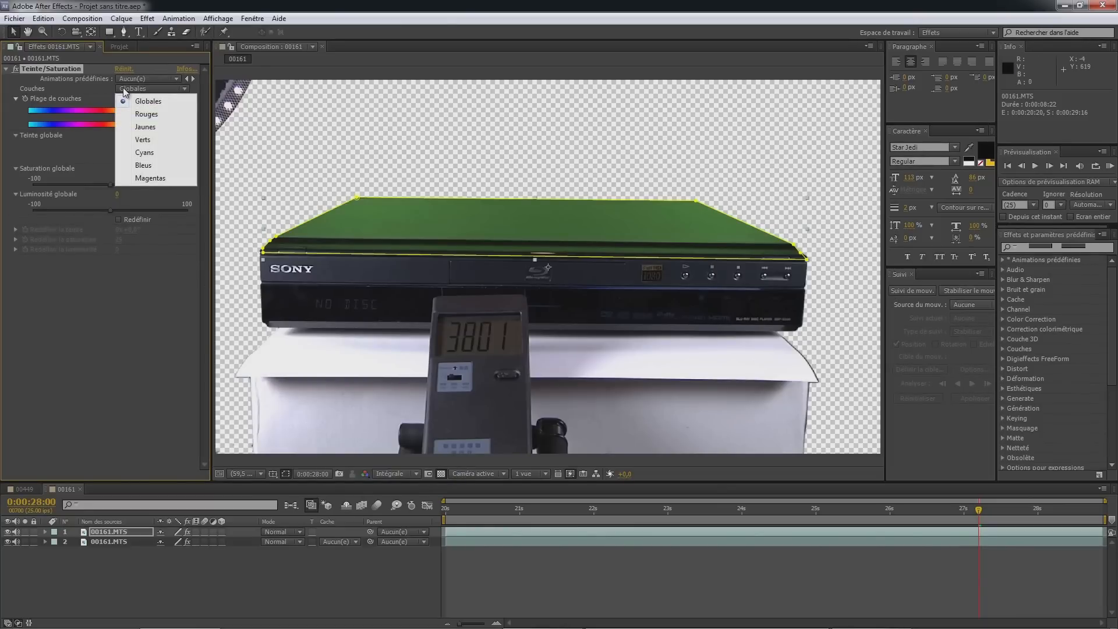
pyautogui.click(148, 142)
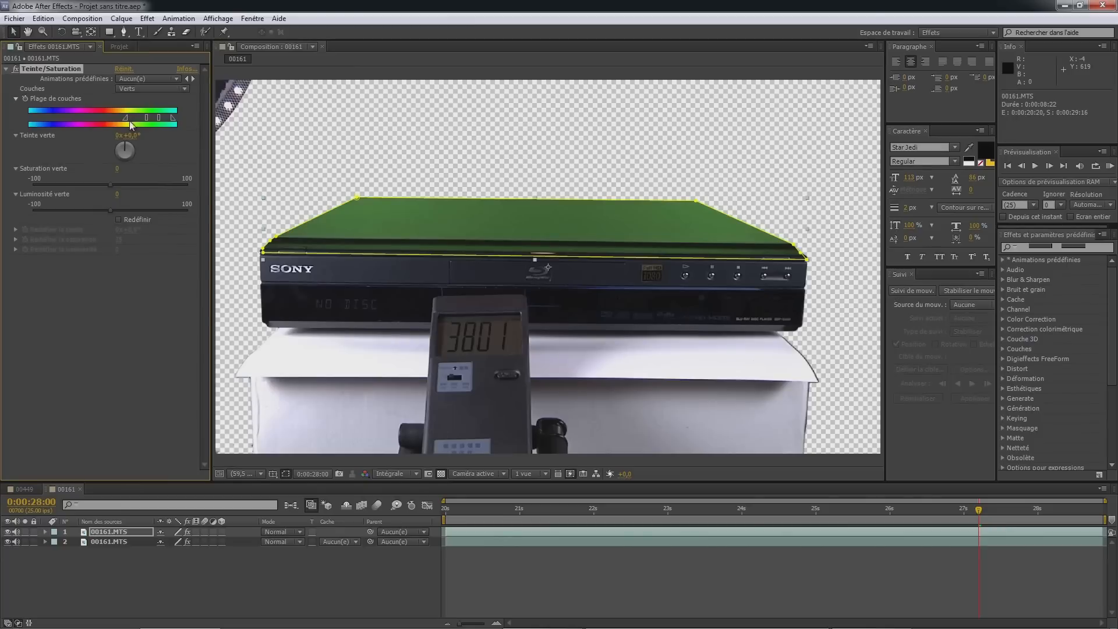
pyautogui.moveTo(146, 118)
pyautogui.mouseDown()
pyautogui.moveTo(134, 118)
pyautogui.moveTo(177, 117)
pyautogui.moveTo(167, 118)
pyautogui.mouseUp()
pyautogui.moveTo(110, 185); pyautogui.dragTo(33, 183)
pyautogui.click(245, 573)
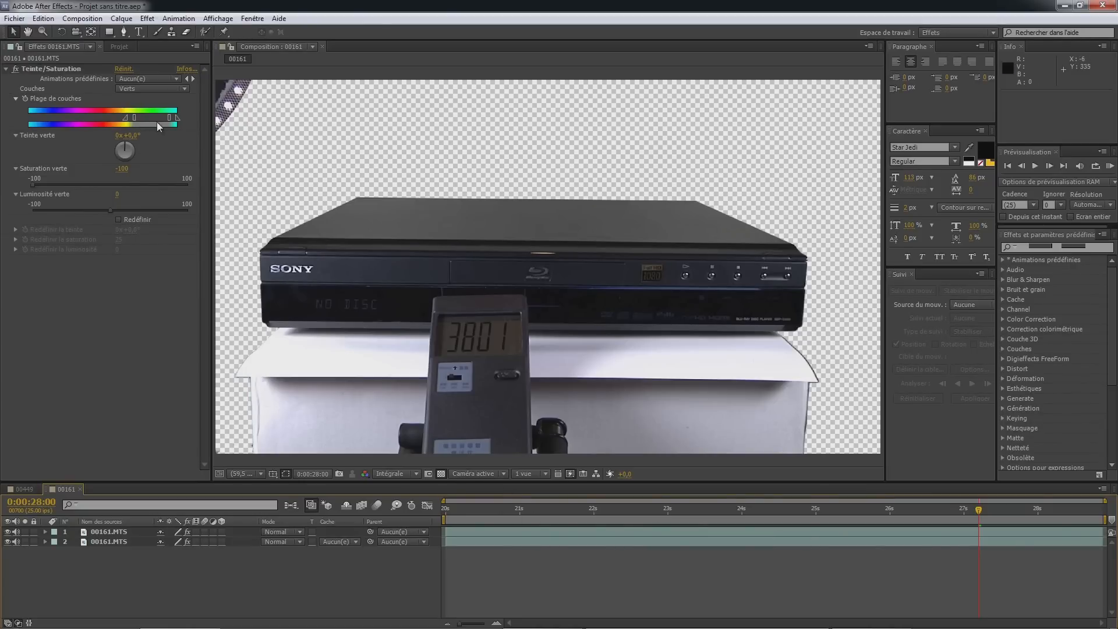
# - Scrub through the composition to check the desaturated player top, stopping at 0:00:22:18
pyautogui.click(814, 509)
pyautogui.click(671, 507)
pyautogui.moveTo(564, 504); pyautogui.dragTo(588, 495)
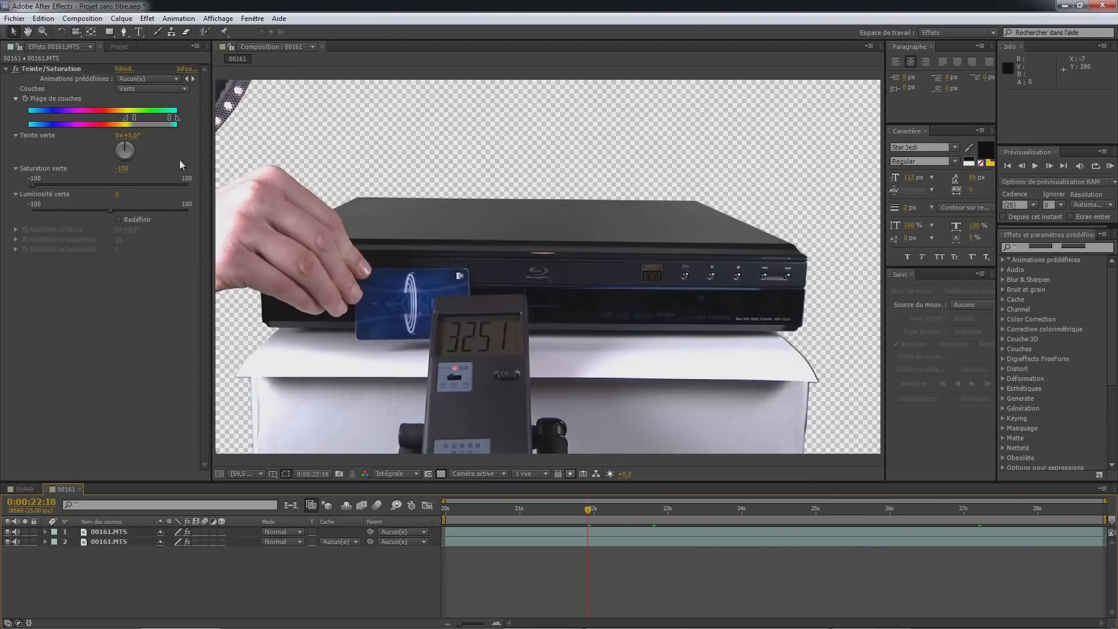
# - Set the green saturation to about -65 and the green hue to about 287°, and return to 0:00:20:20
pyautogui.moveTo(46, 185); pyautogui.dragTo(58, 186)
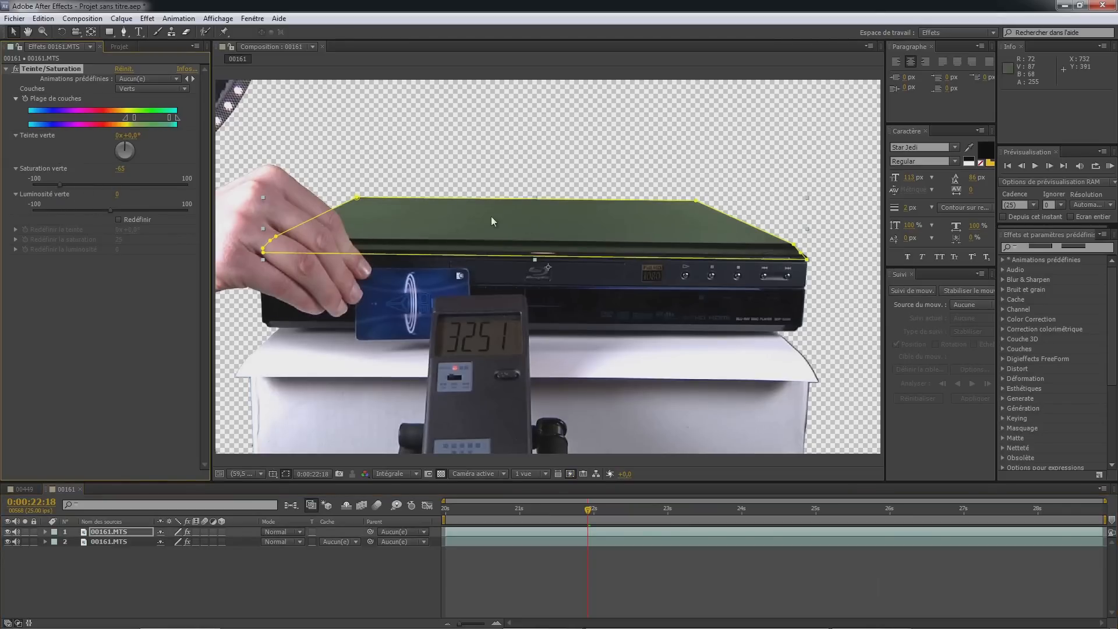
pyautogui.moveTo(124, 150); pyautogui.dragTo(100, 145)
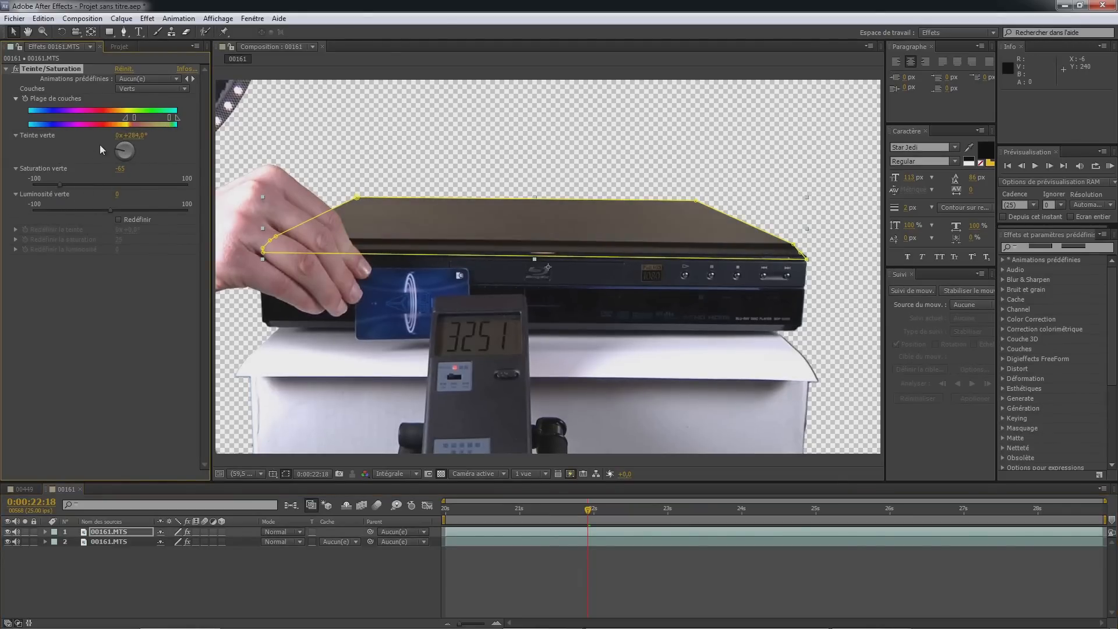
pyautogui.click(275, 554)
pyautogui.moveTo(638, 510); pyautogui.dragTo(410, 476)
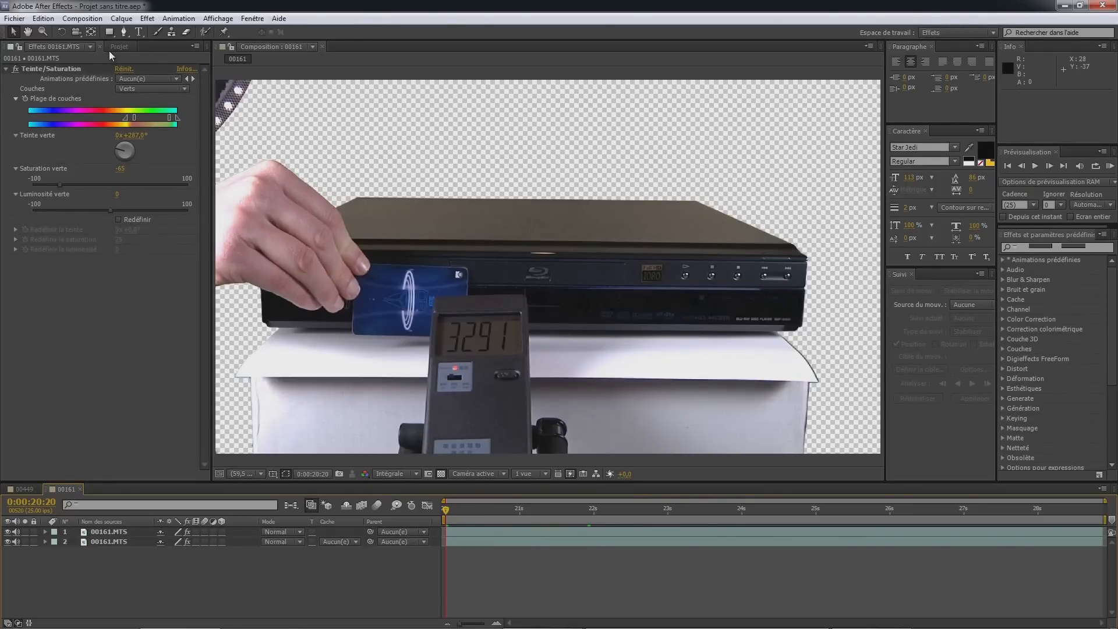
# - Examine Keylight's inside mask, outside mask and foreground colour correction settings on the lower 00161.MTS layer
pyautogui.click(110, 542)
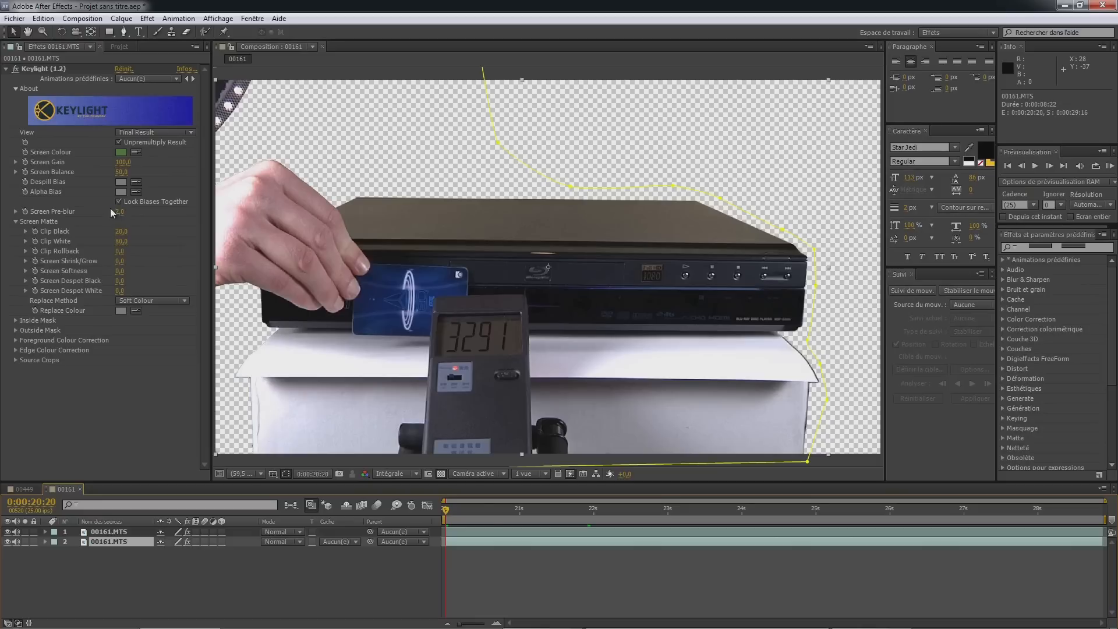
pyautogui.click(16, 320)
pyautogui.click(15, 320)
pyautogui.click(15, 331)
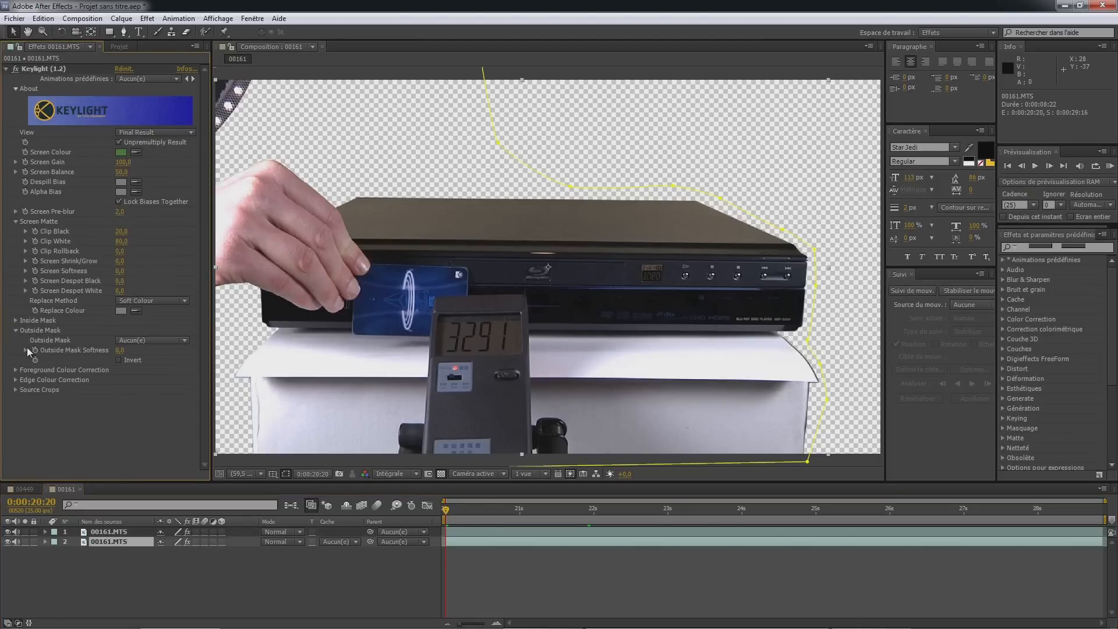
pyautogui.click(26, 350)
pyautogui.click(16, 386)
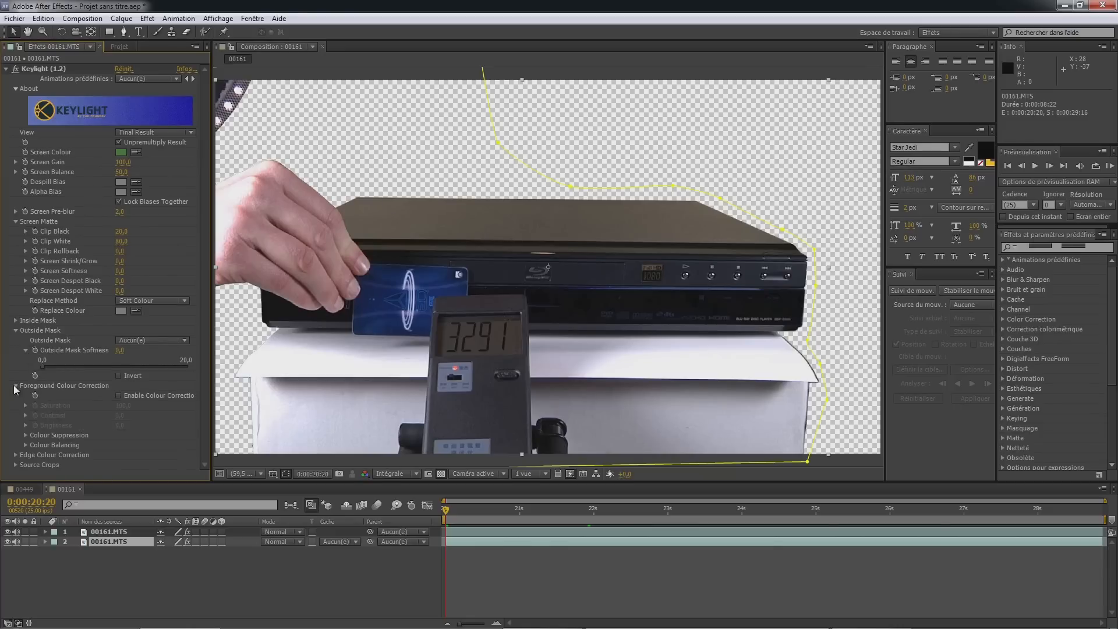
pyautogui.click(15, 386)
pyautogui.click(16, 330)
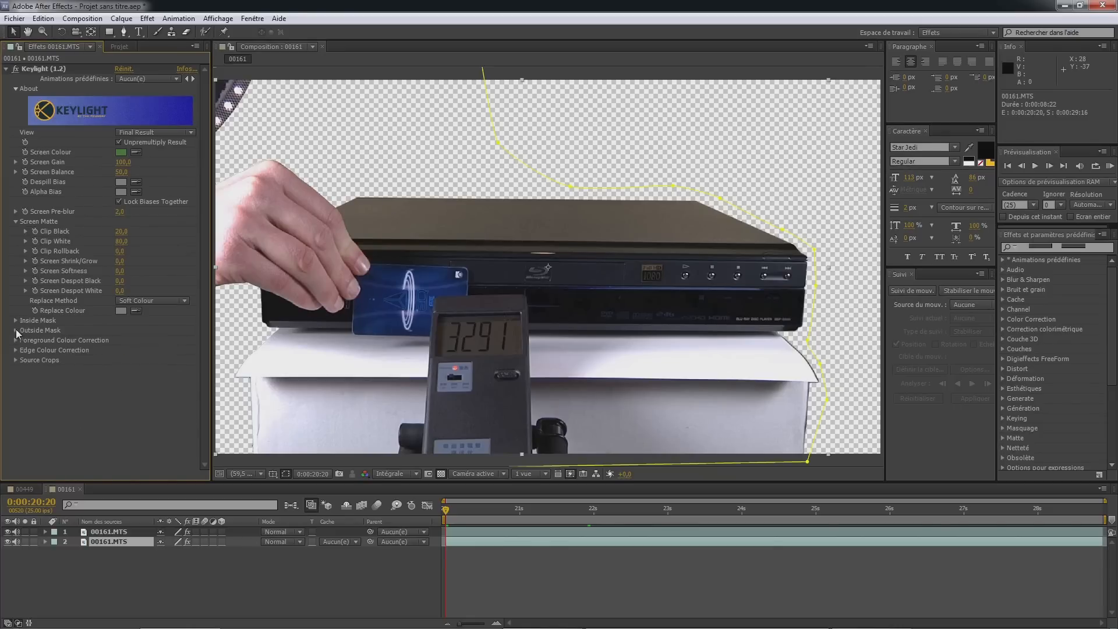